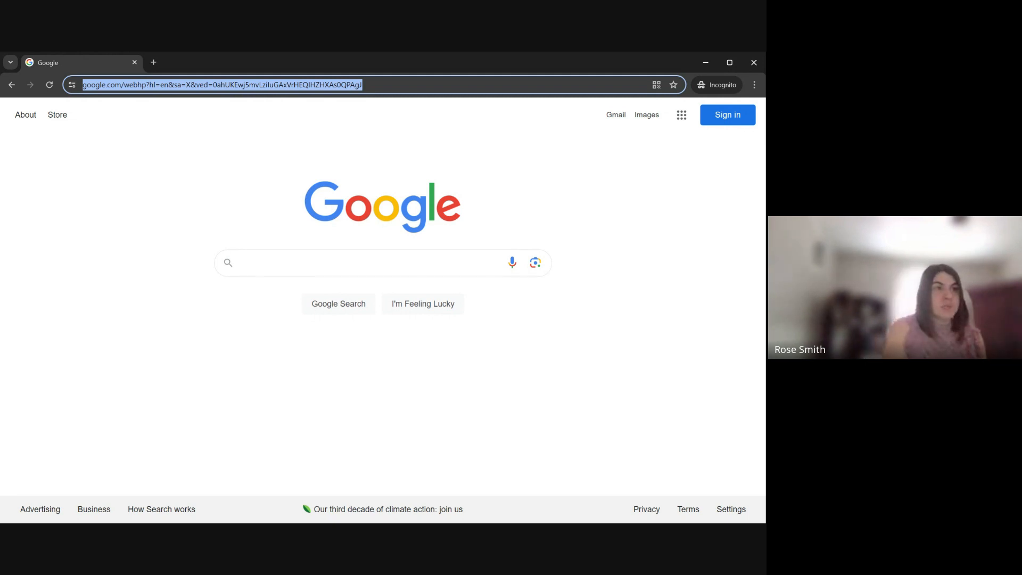
Enter newclaim.crimevictim.utah.gov in Chrome's address bar, correcting the typo, and load the site.
text(new)
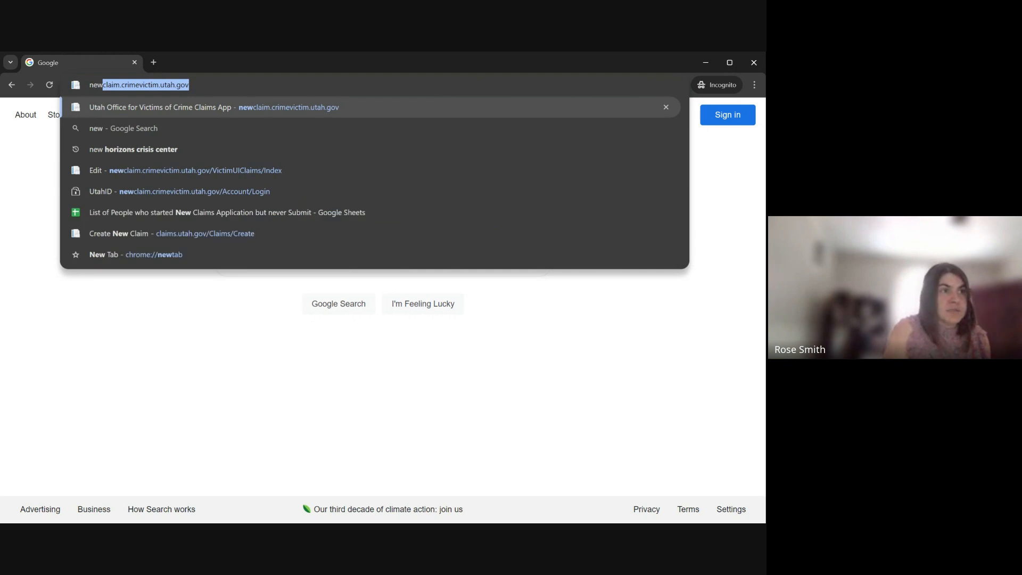
text(cla)
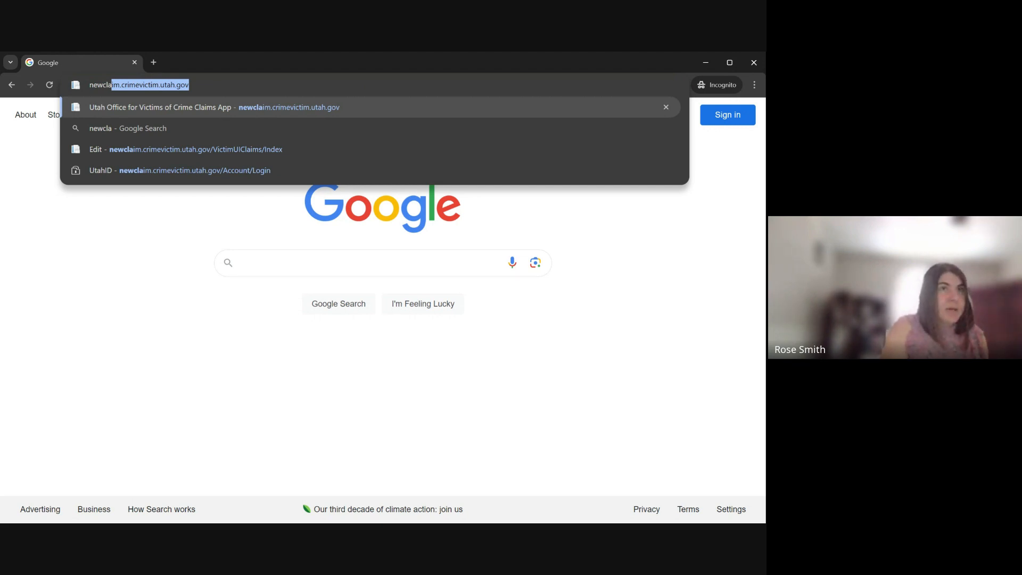
text(im.)
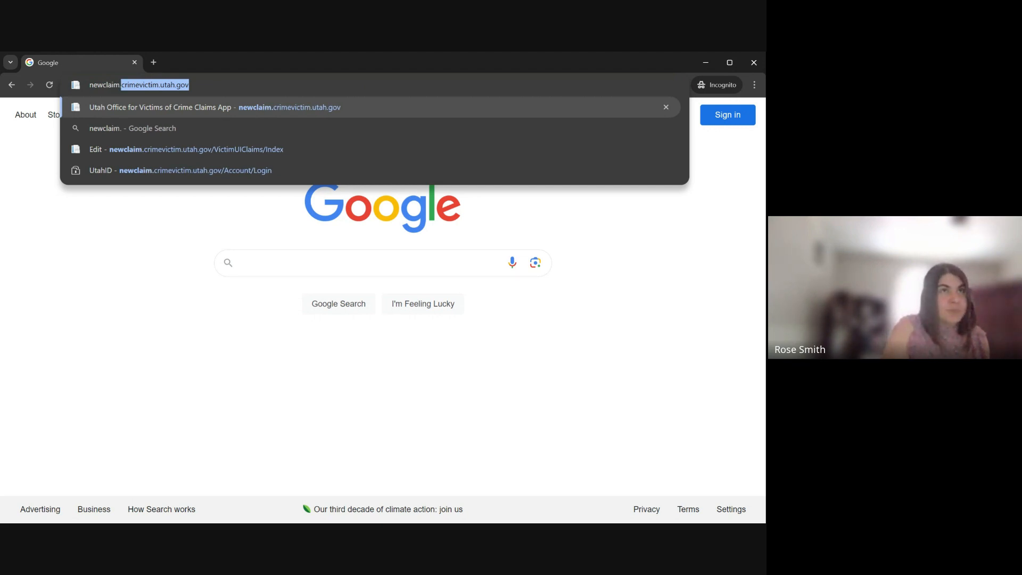
text(crimevic)
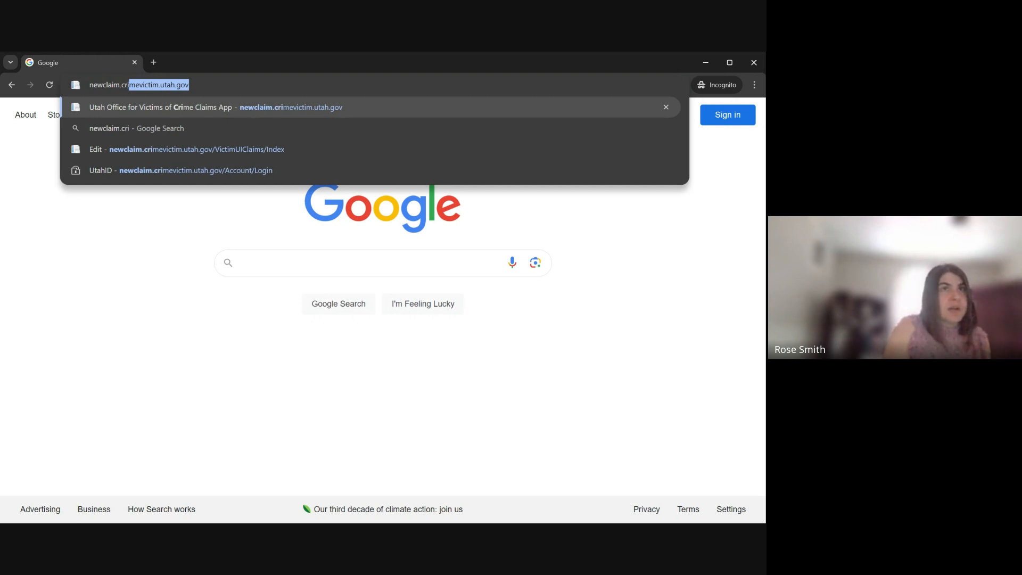
text(ti)
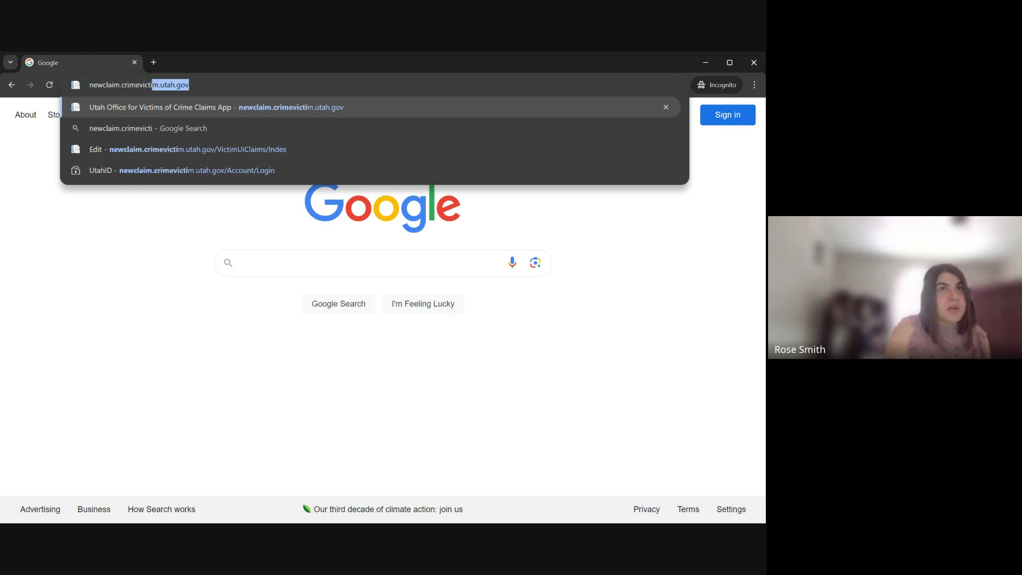
text(m.utah.gob)
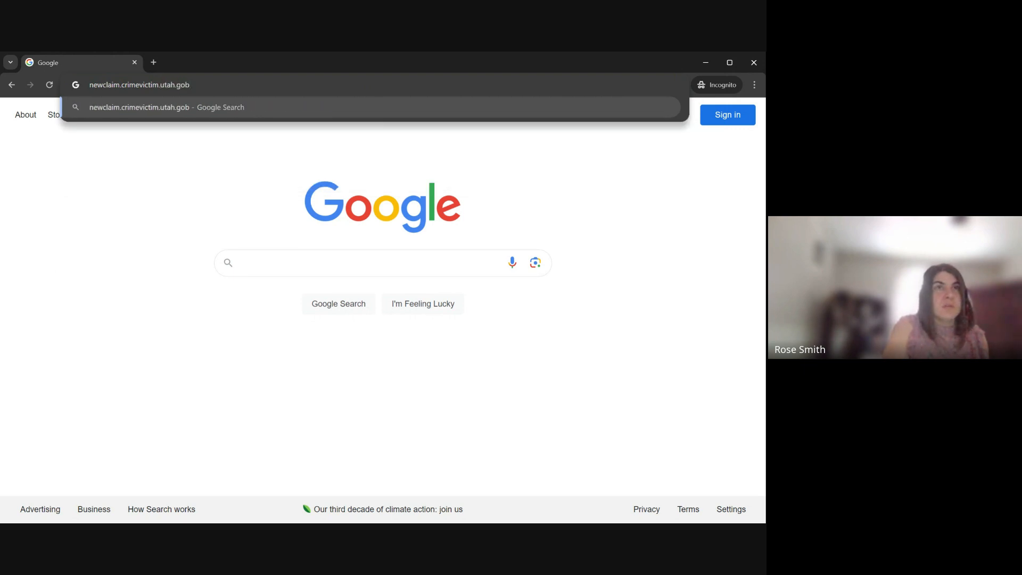
key(BackSpace)
text(v)
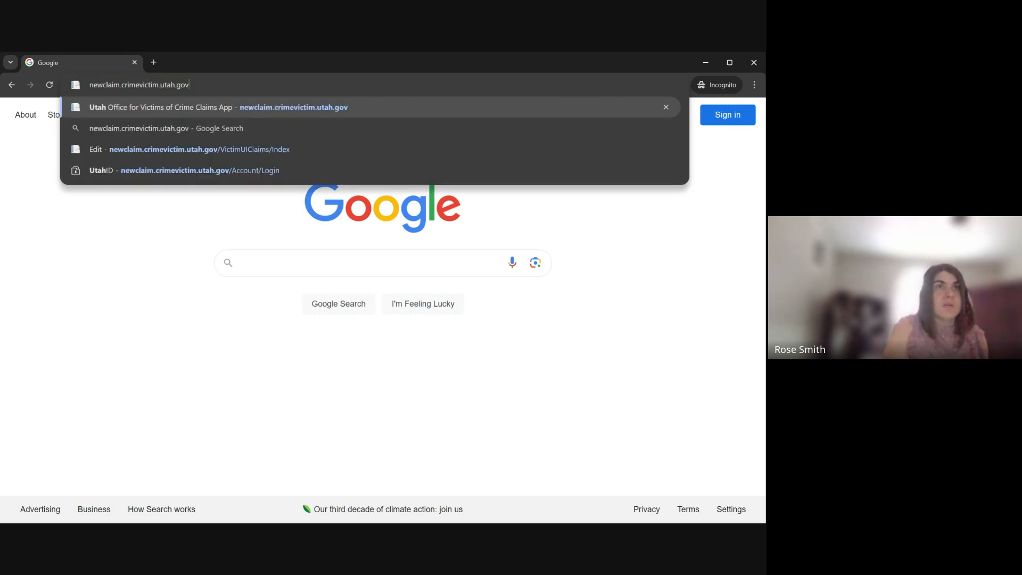
key(Return)
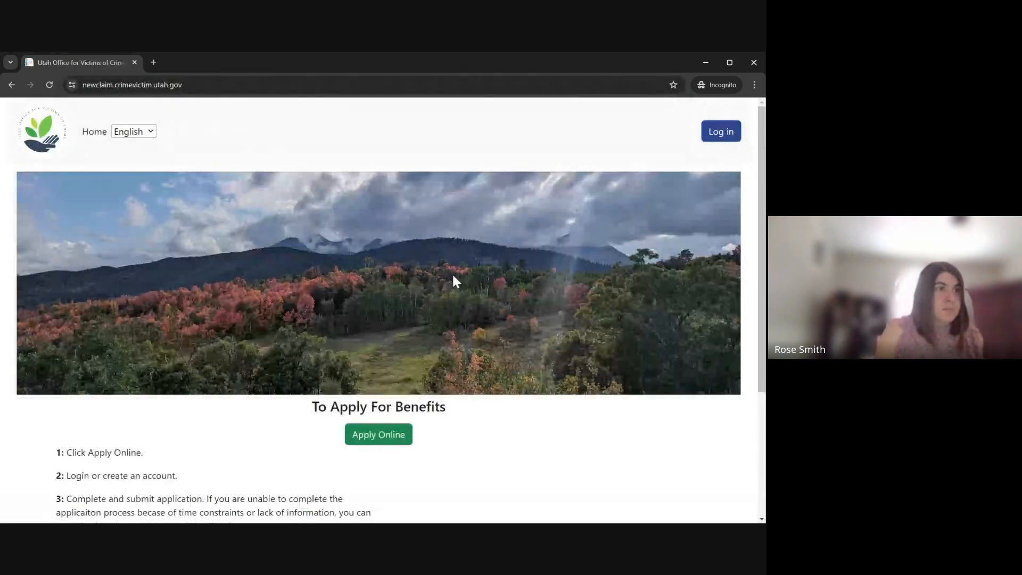
Scroll the landing page and start an online application with Apply Online.
scroll(291, 277, down, 2)
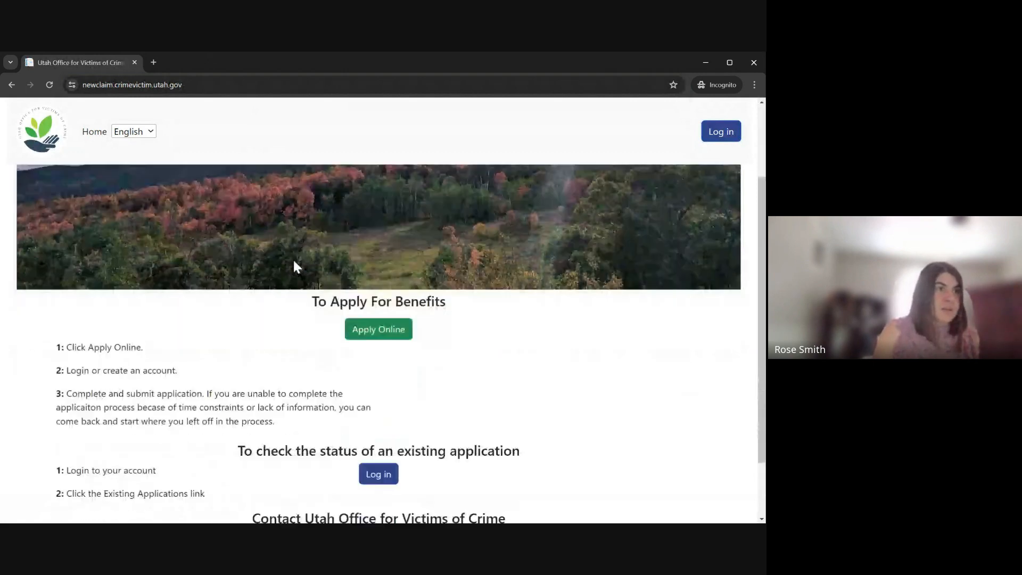
scroll(296, 266, down, 2)
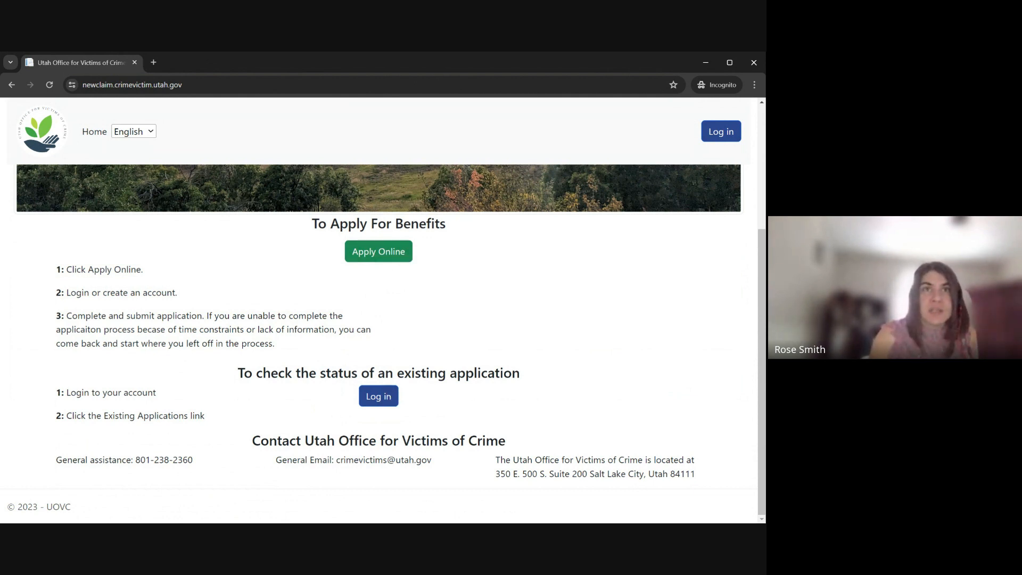
click(383, 254)
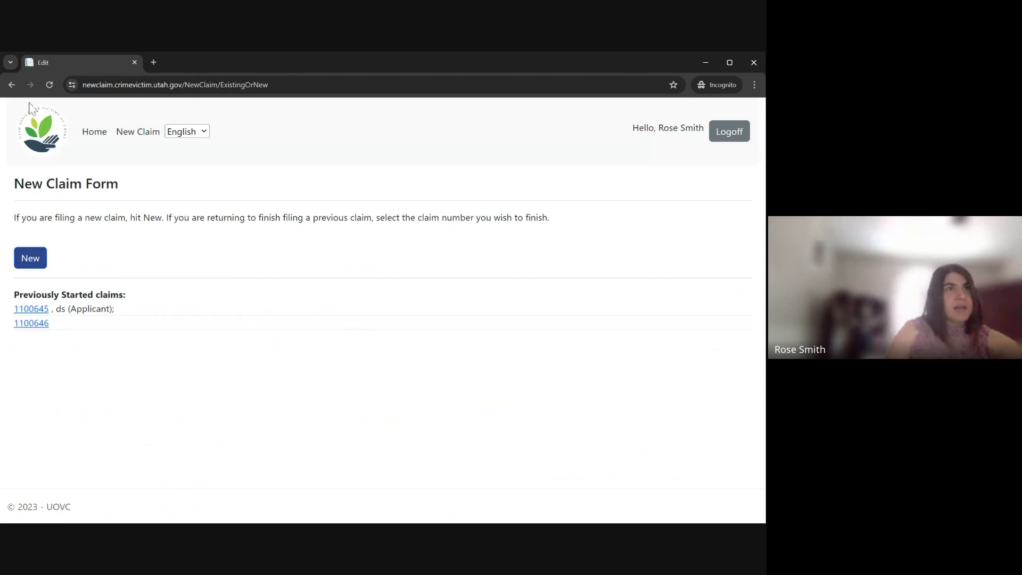
Log off the current session and go to the Log in page under 'To check the status'.
click(728, 132)
scroll(408, 328, down, 3)
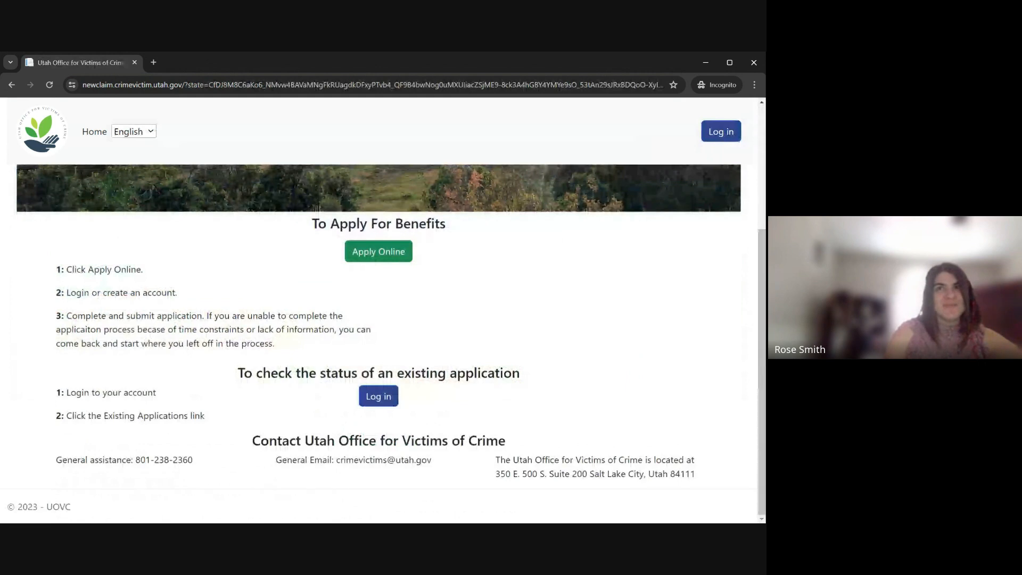
click(379, 398)
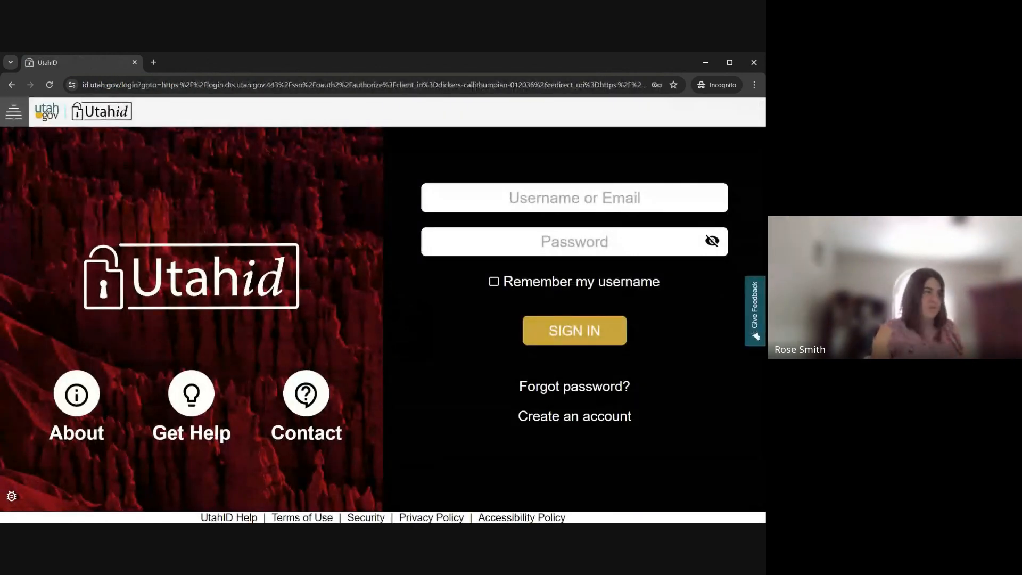
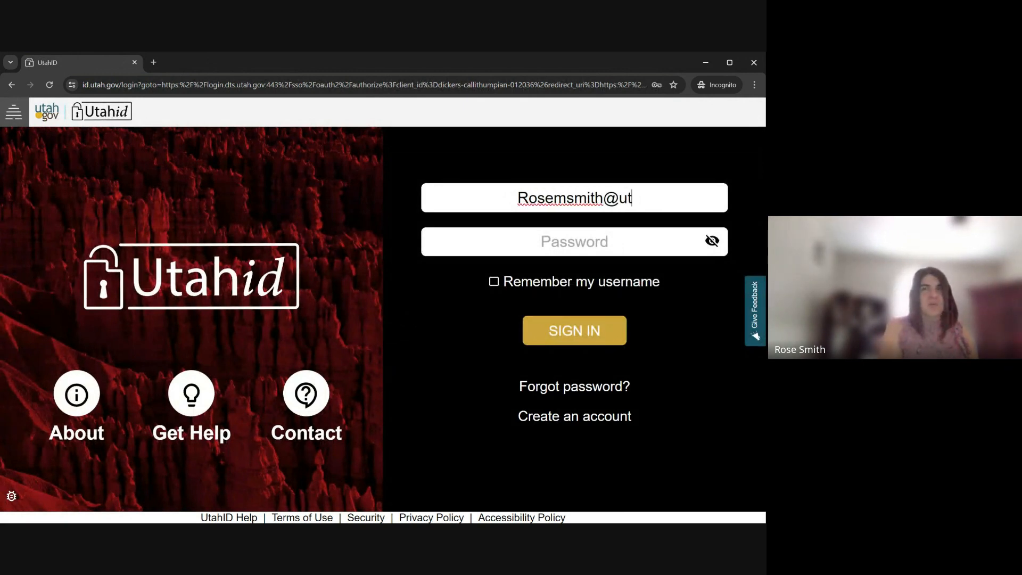
Sign in with the account username and password, approve via Push, and accept the monitoring warning.
key(Tab)
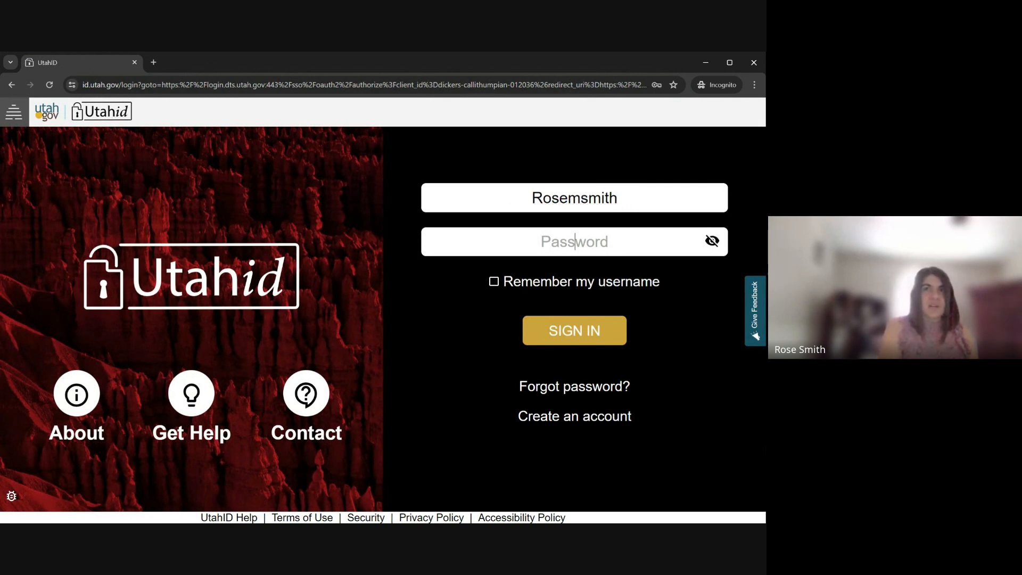
text(•••)
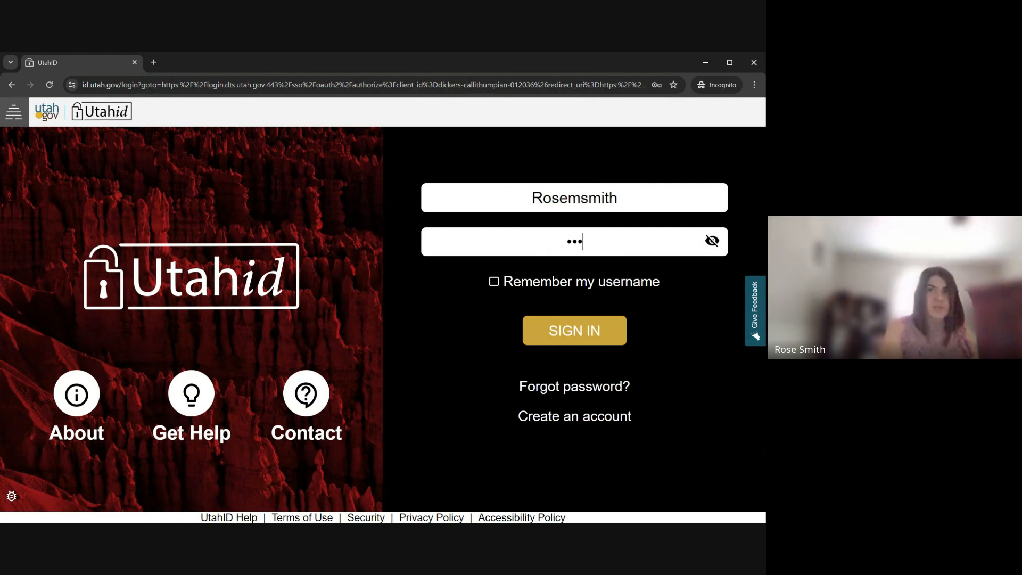
text(••••••)
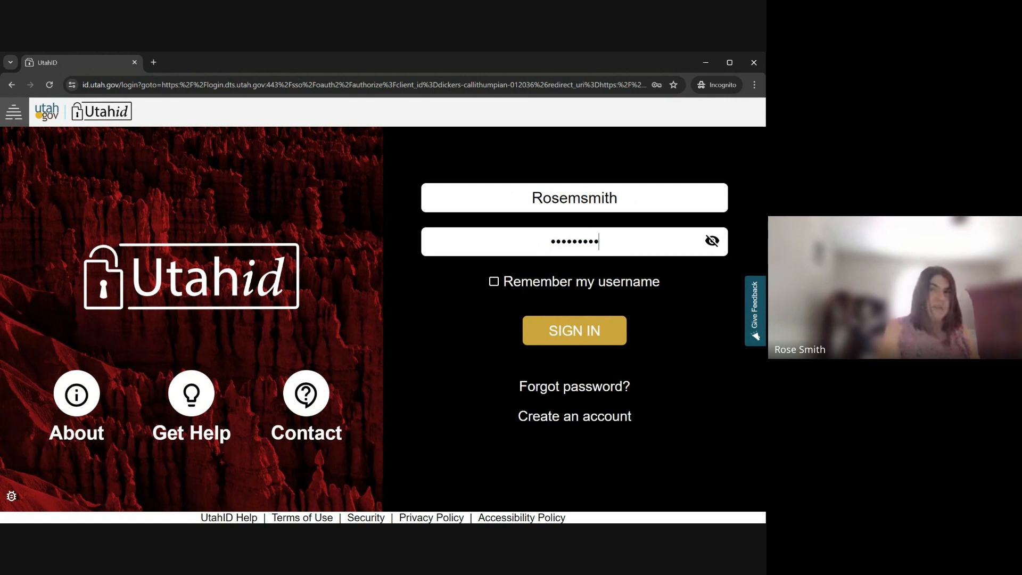
text(•)
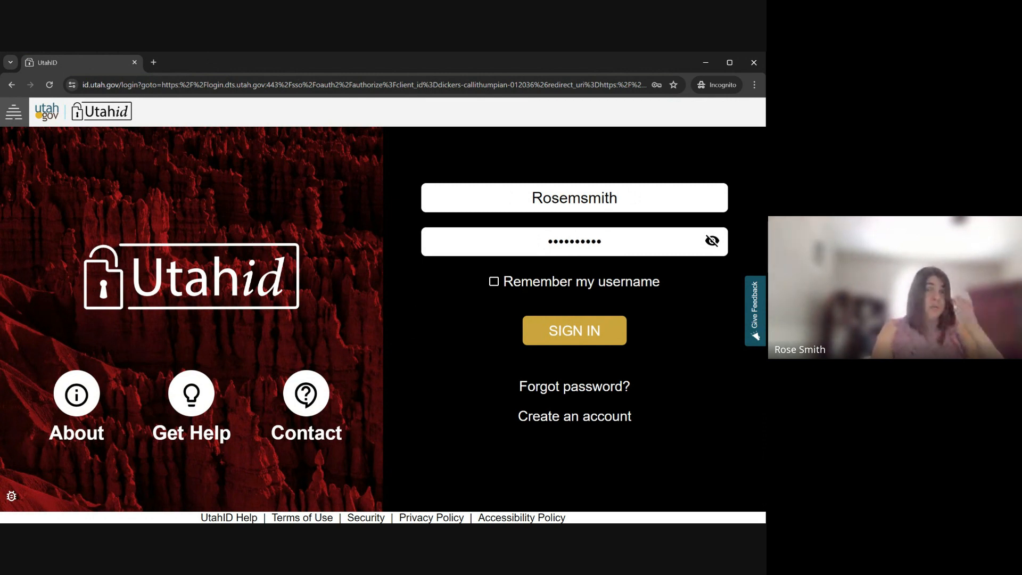
click(557, 329)
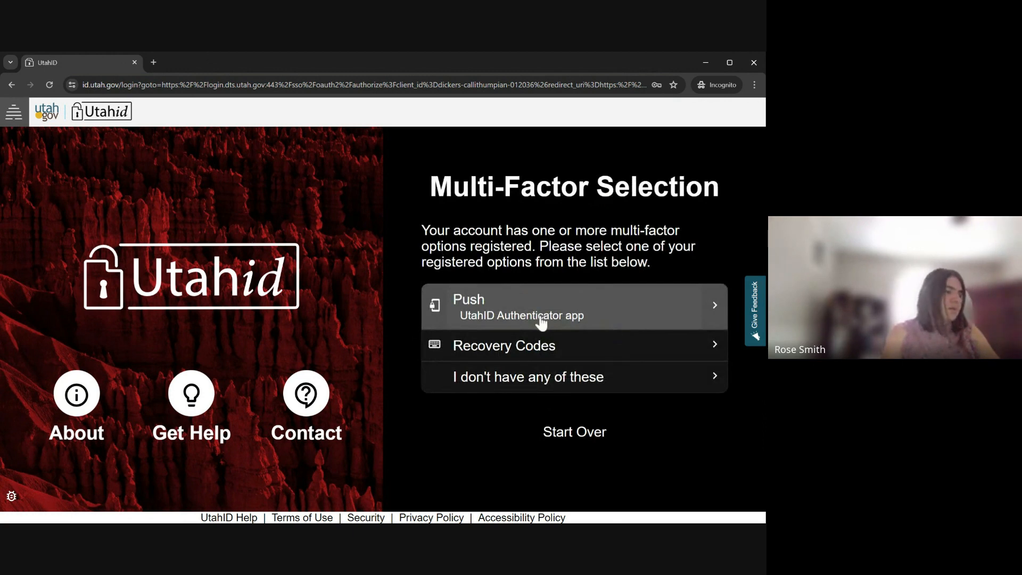
click(540, 319)
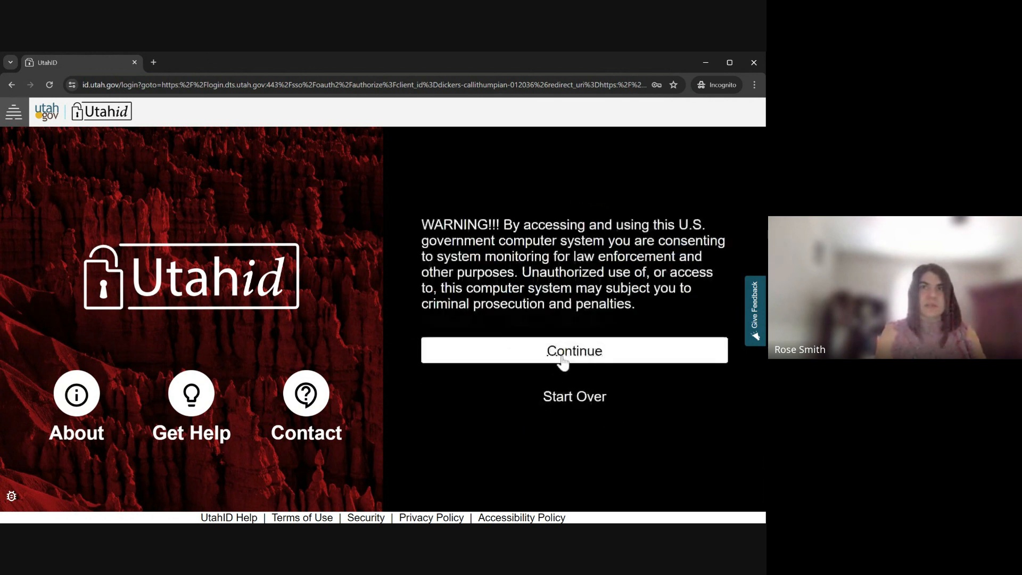
click(563, 362)
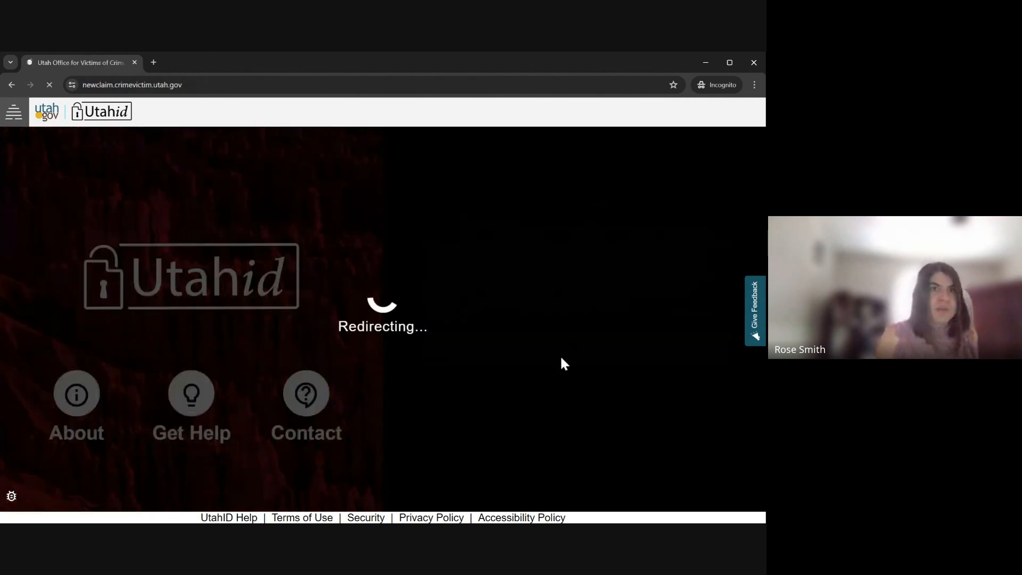
Scroll the signed-in home page and choose Apply Online to reach the New Claim Form.
scroll(458, 283, down, 3)
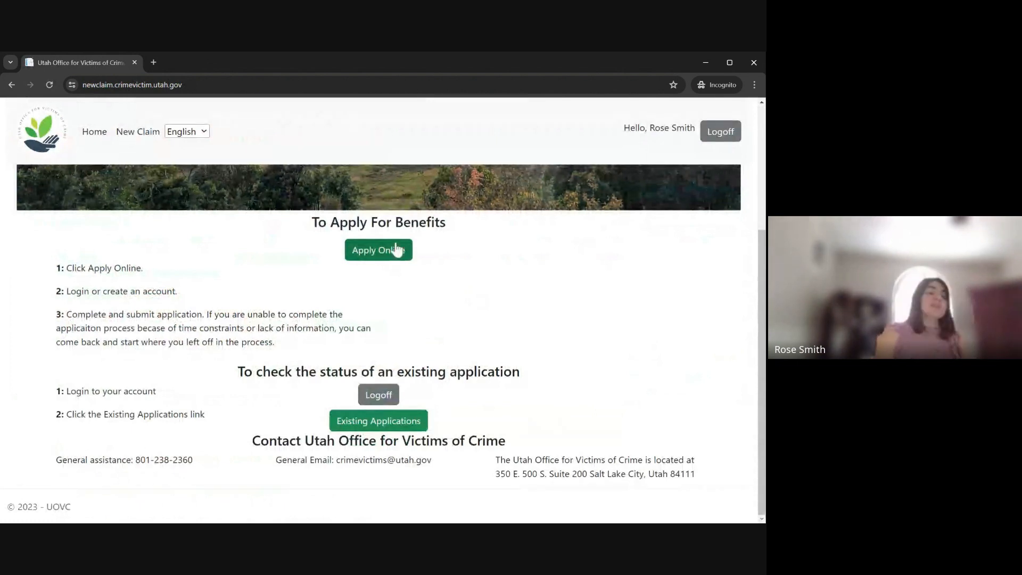
click(365, 262)
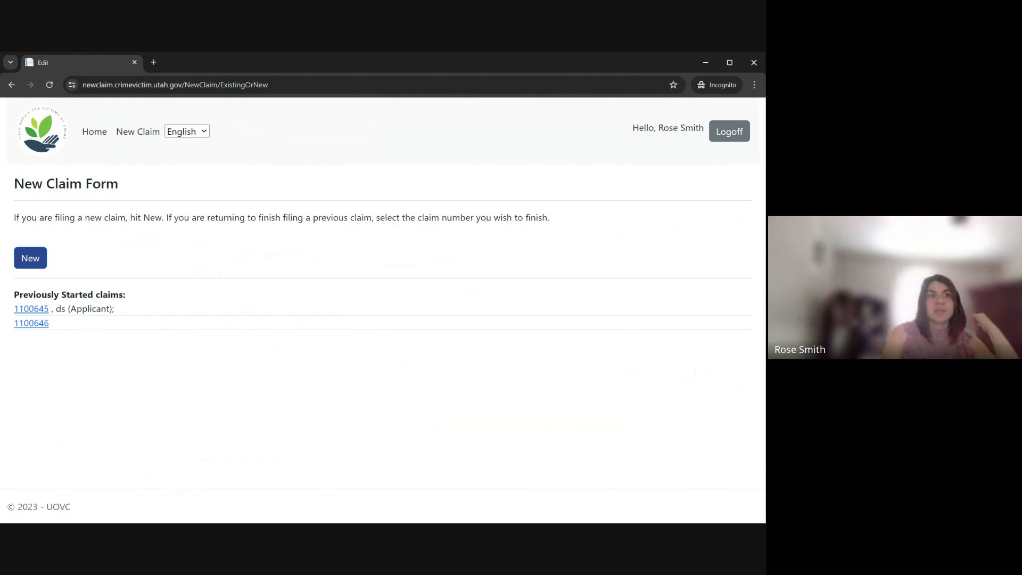
Create a New claim and dismiss the 90-day retention alert with OK.
click(36, 265)
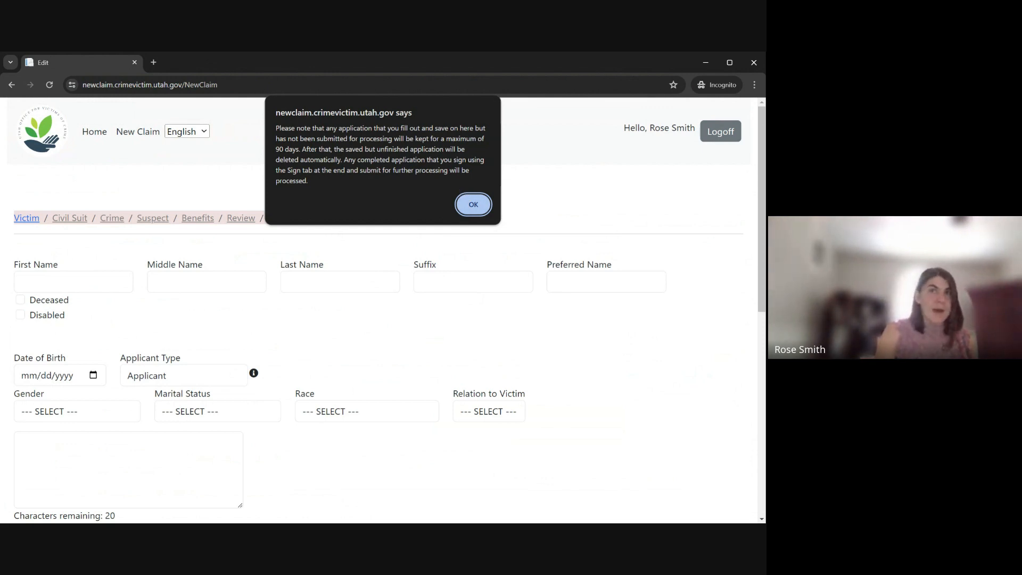
click(474, 208)
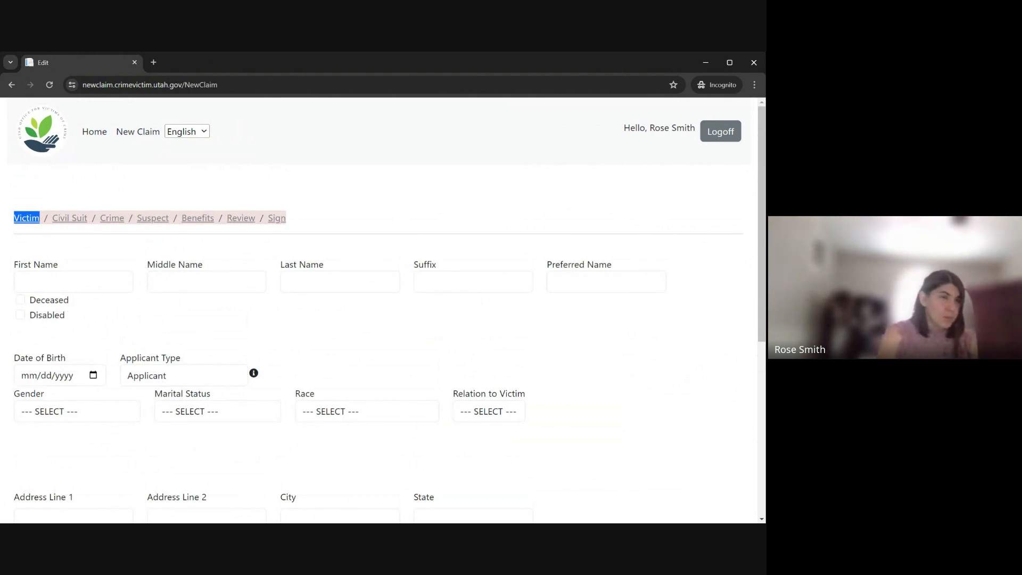
Enter the victim's first, last and preferred names.
click(73, 281)
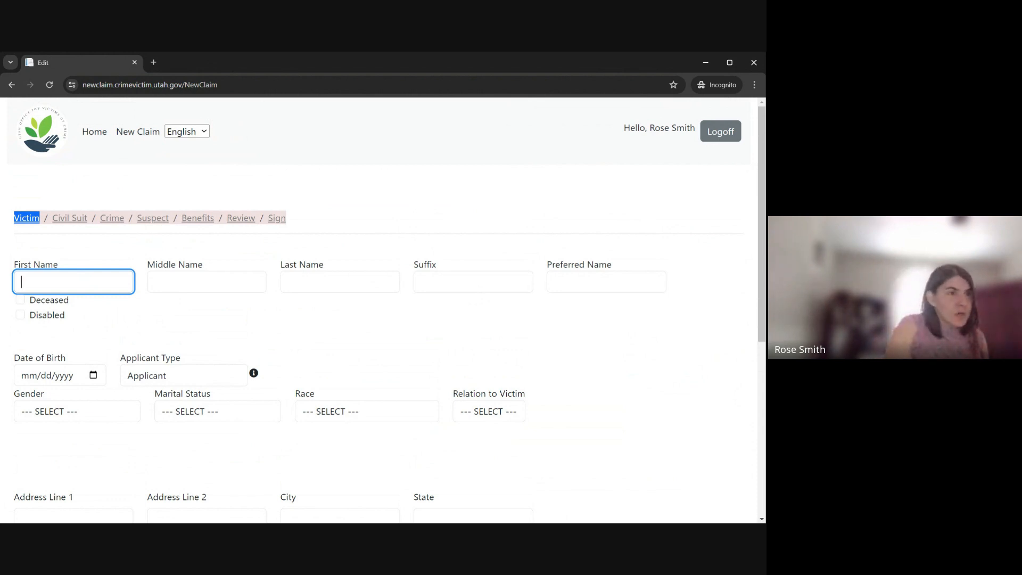
text(Jon)
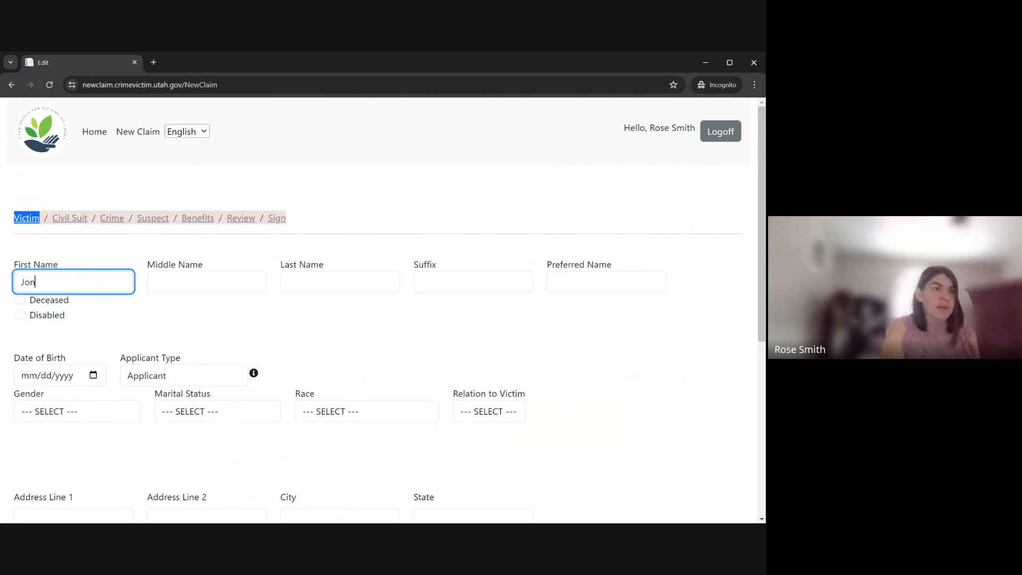
key(Tab)
key(Tab)
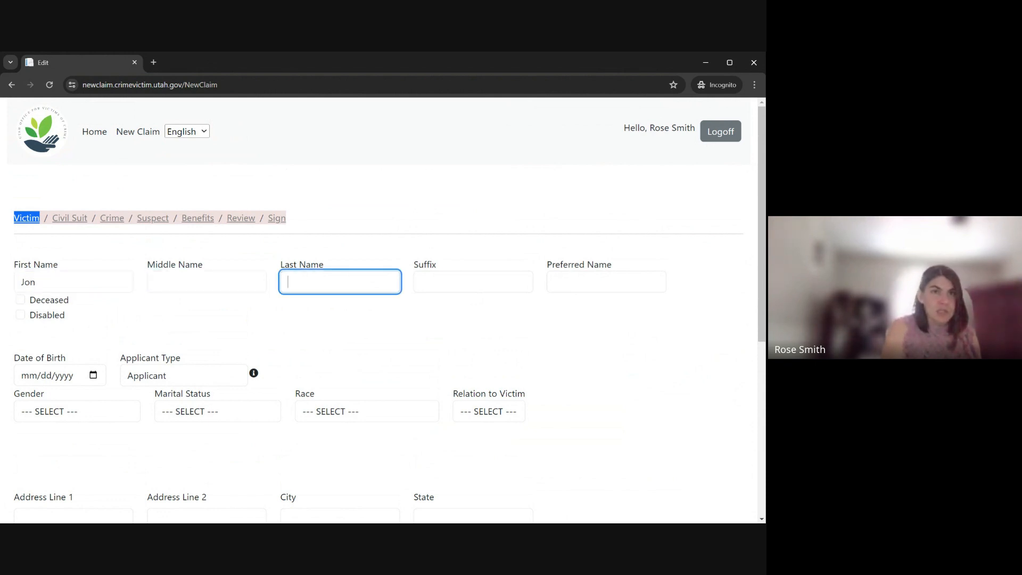
text(Doe)
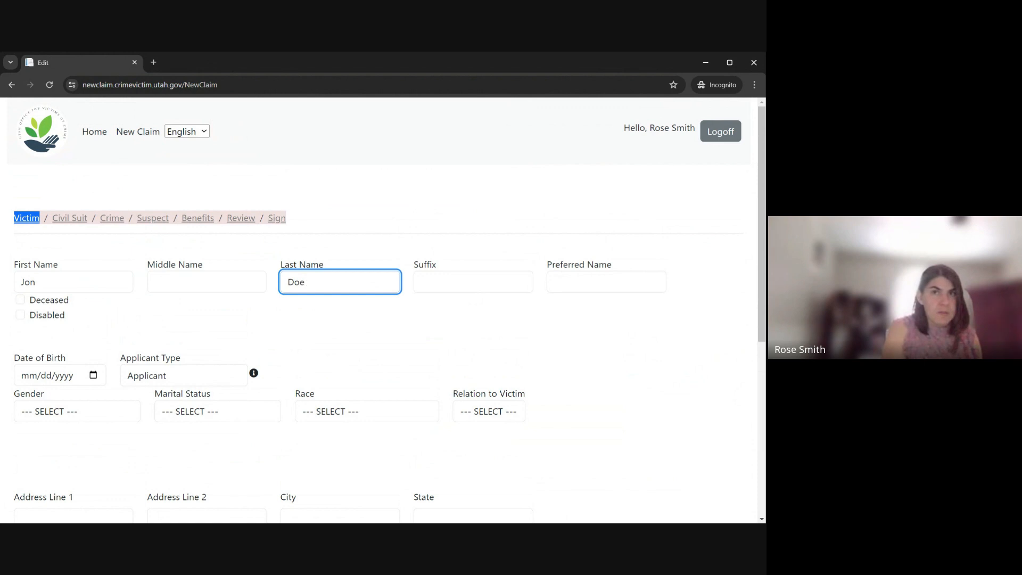
key(Tab)
key(Tab)
text(Minor)
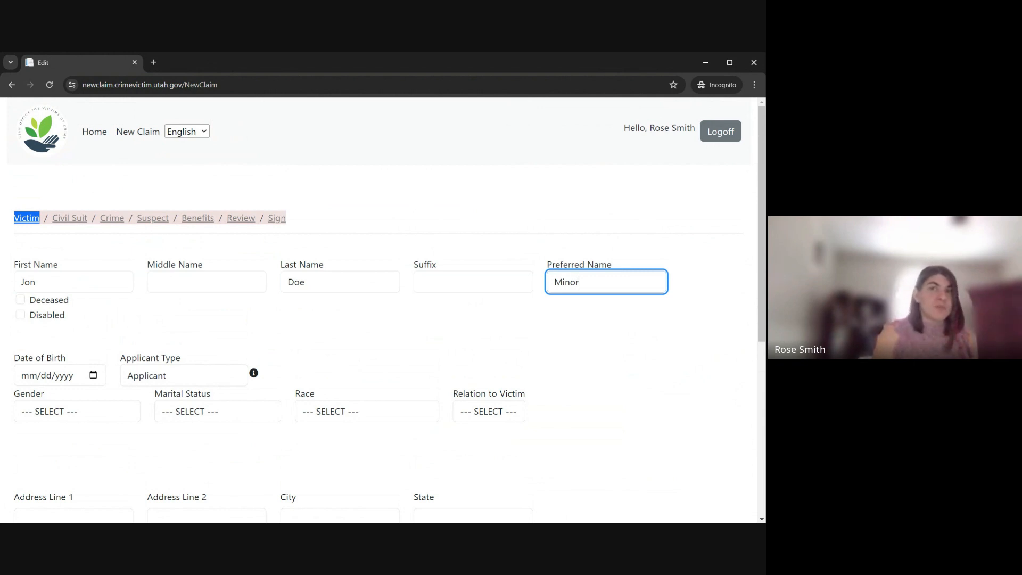
Leave Deceased and Disabled unchecked and type the birth date 05/12/2018.
key(Tab)
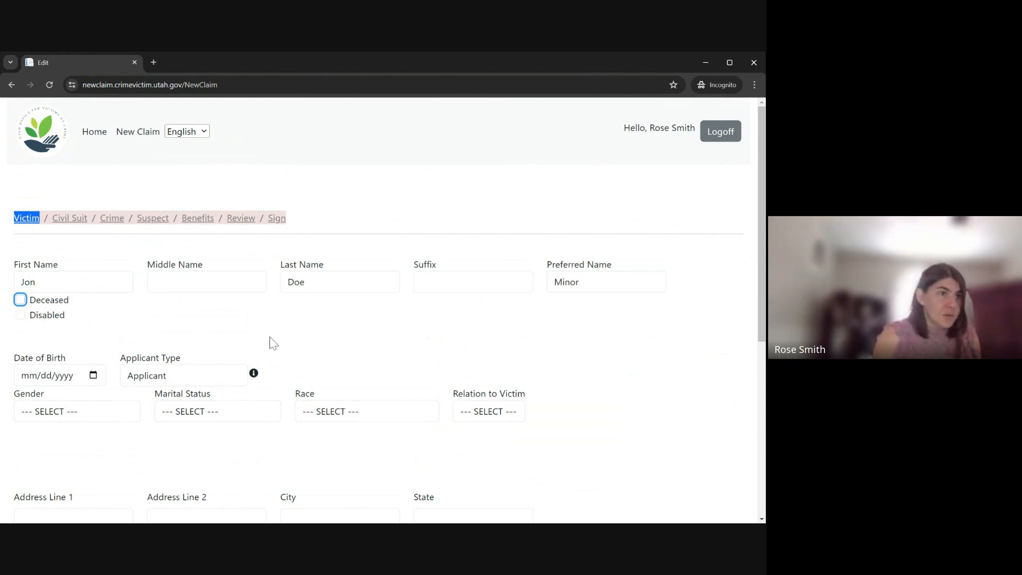
key(Tab)
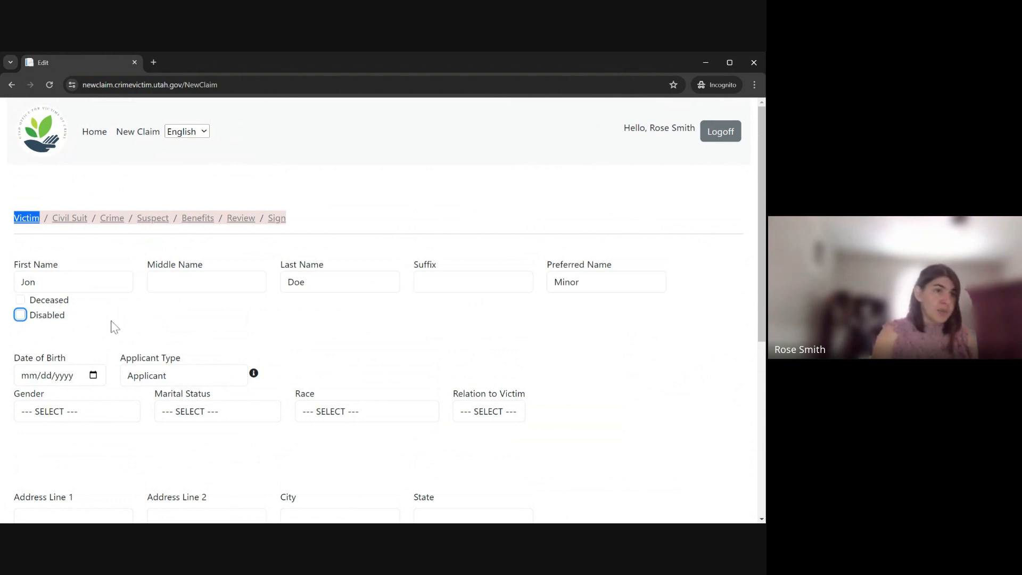
click(21, 300)
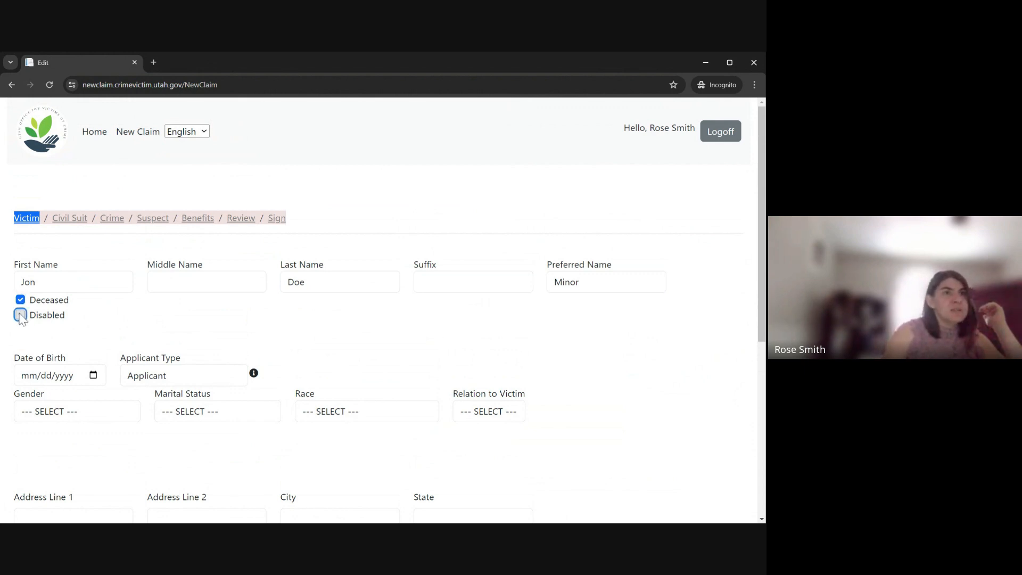
click(21, 315)
click(21, 300)
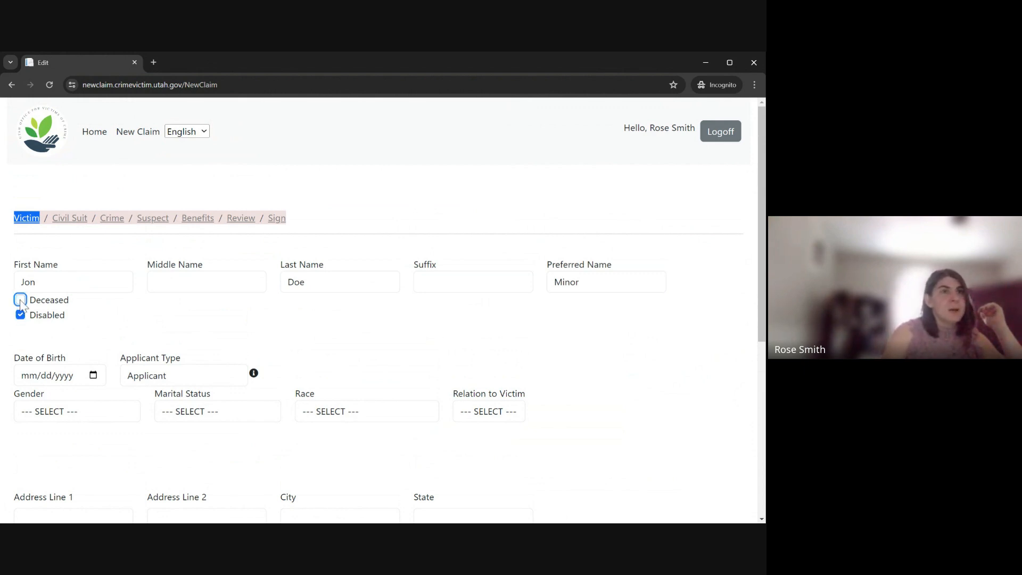
click(21, 315)
click(29, 379)
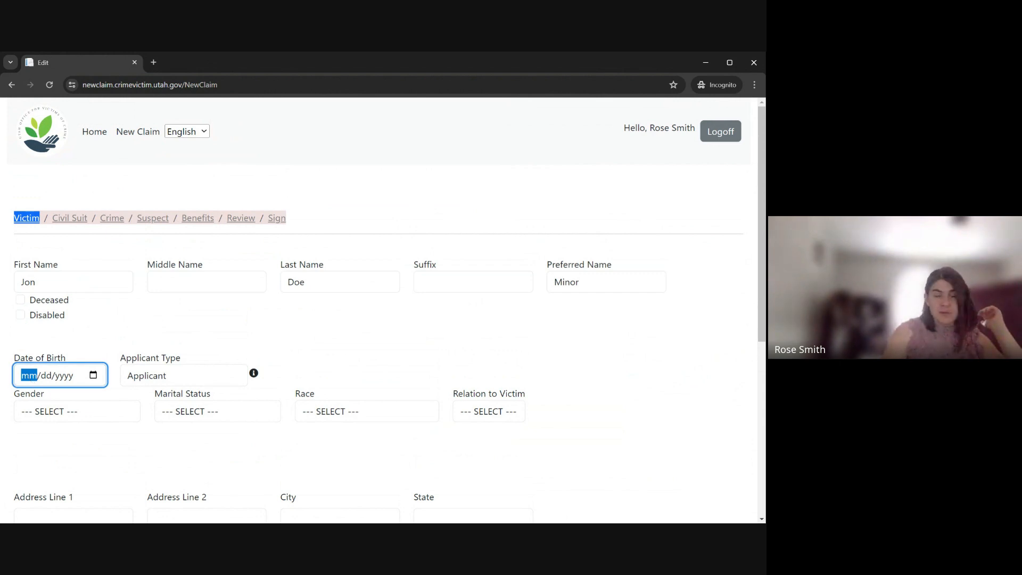
text(05/)
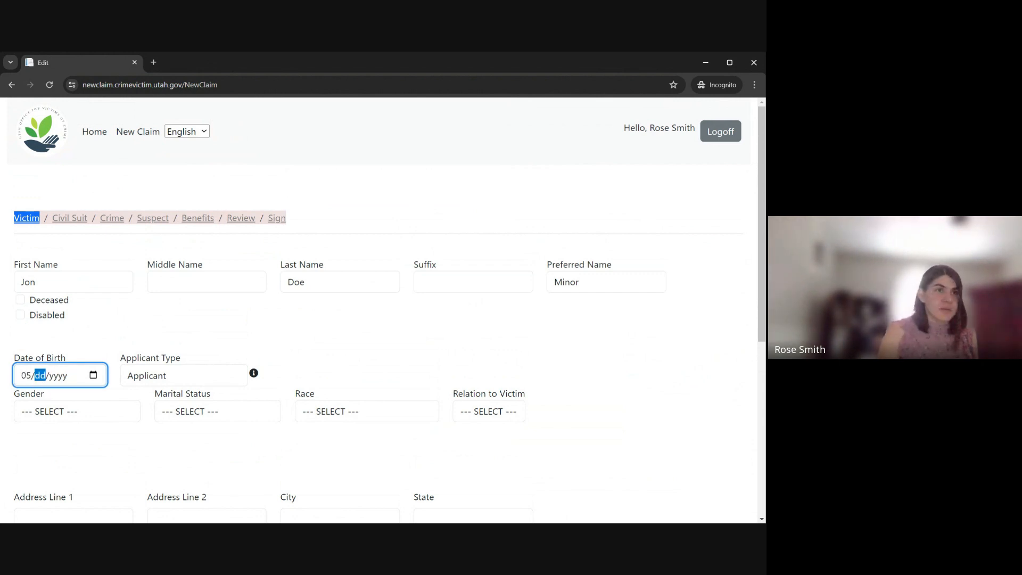
text(12/)
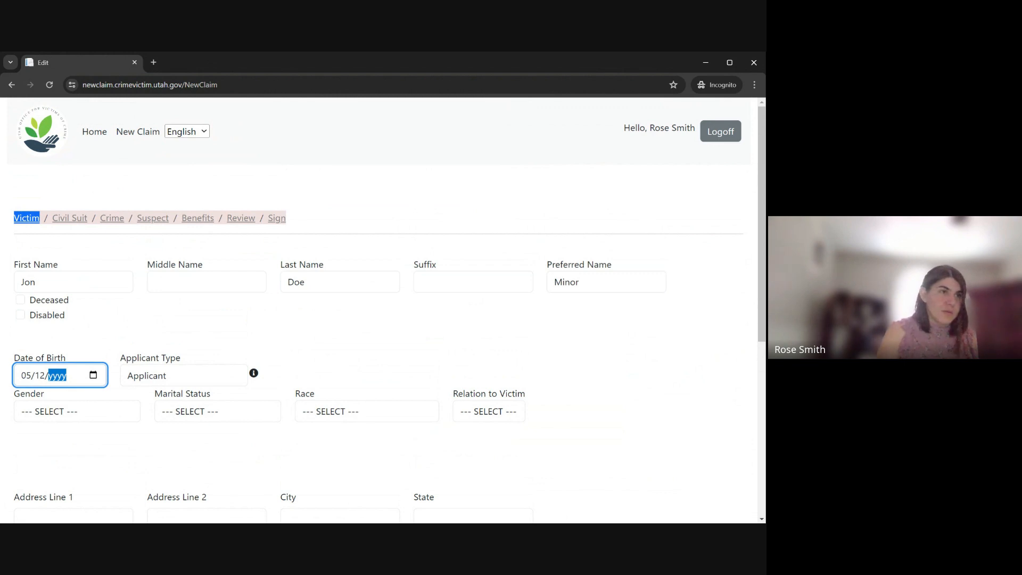
text(2018)
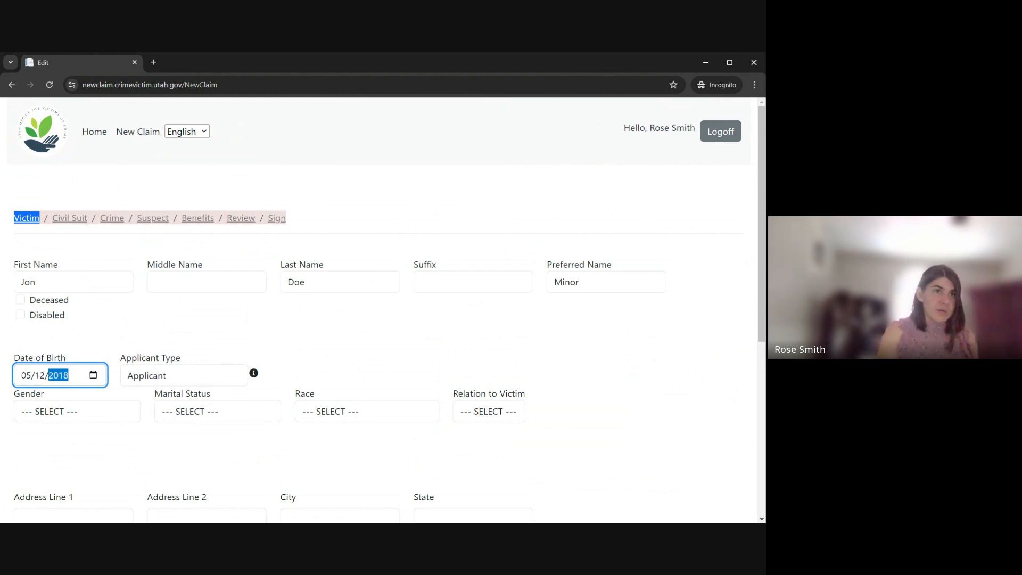
key(Tab)
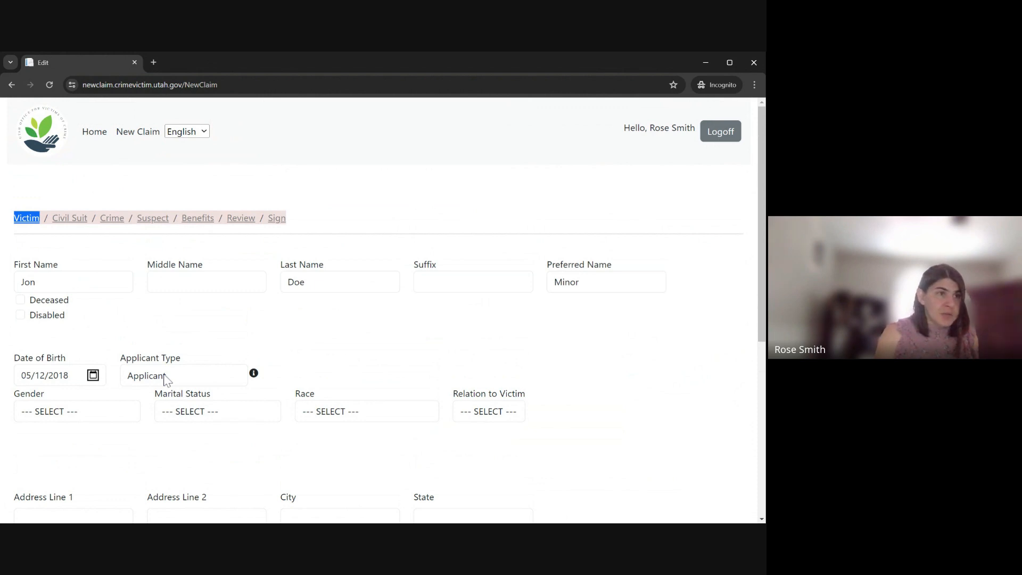
click(166, 378)
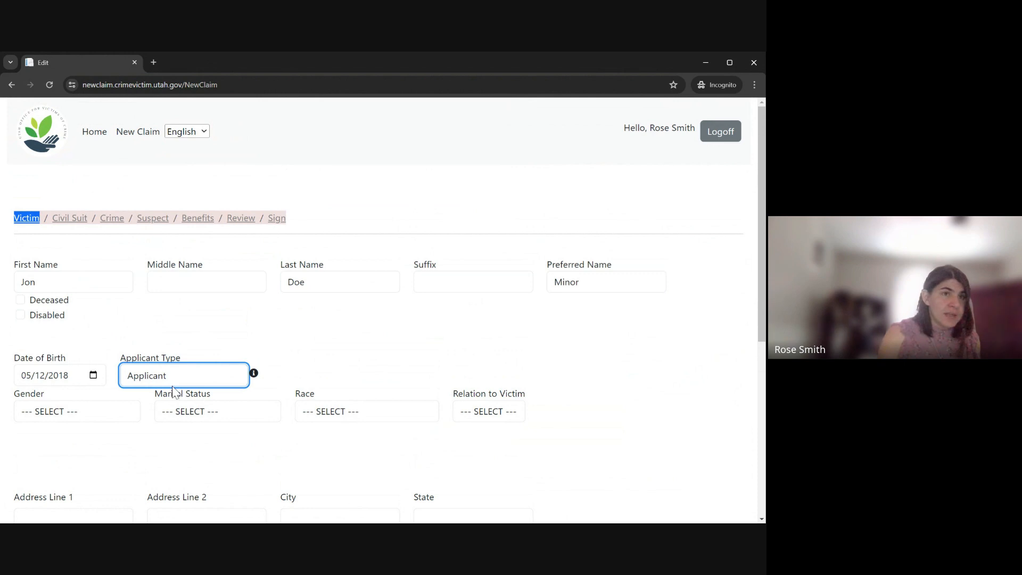
click(167, 430)
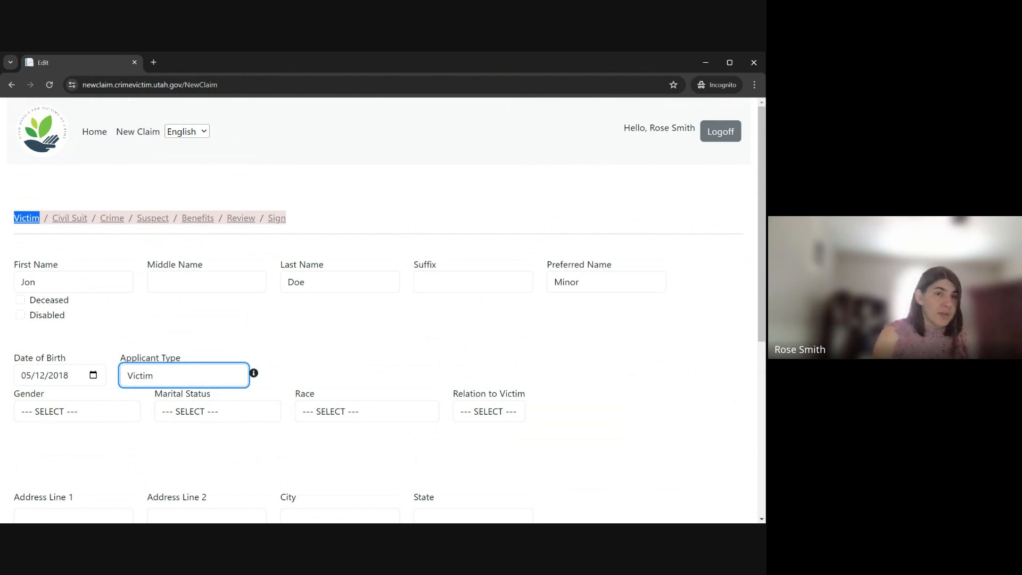
key(Down)
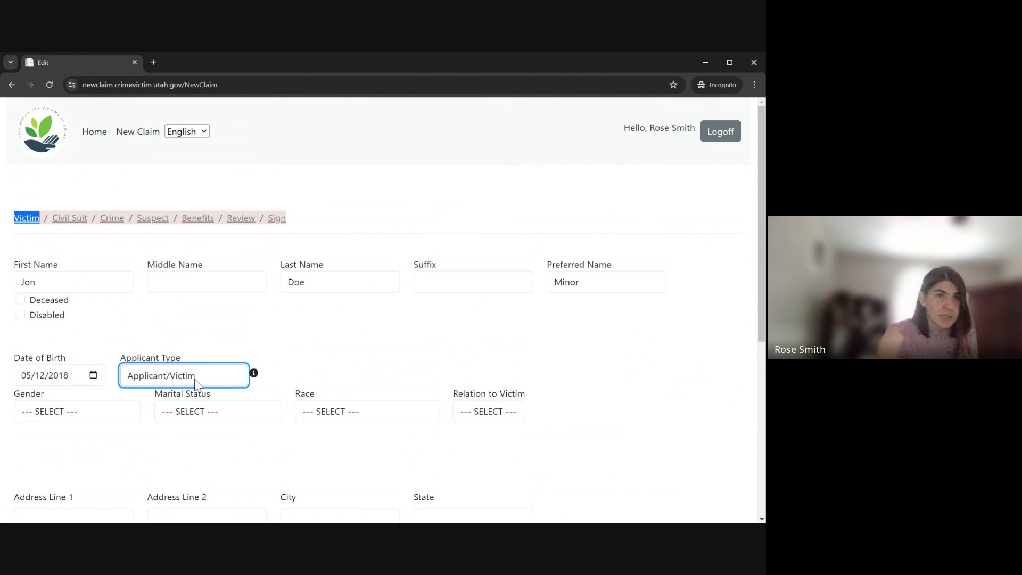
key(Down)
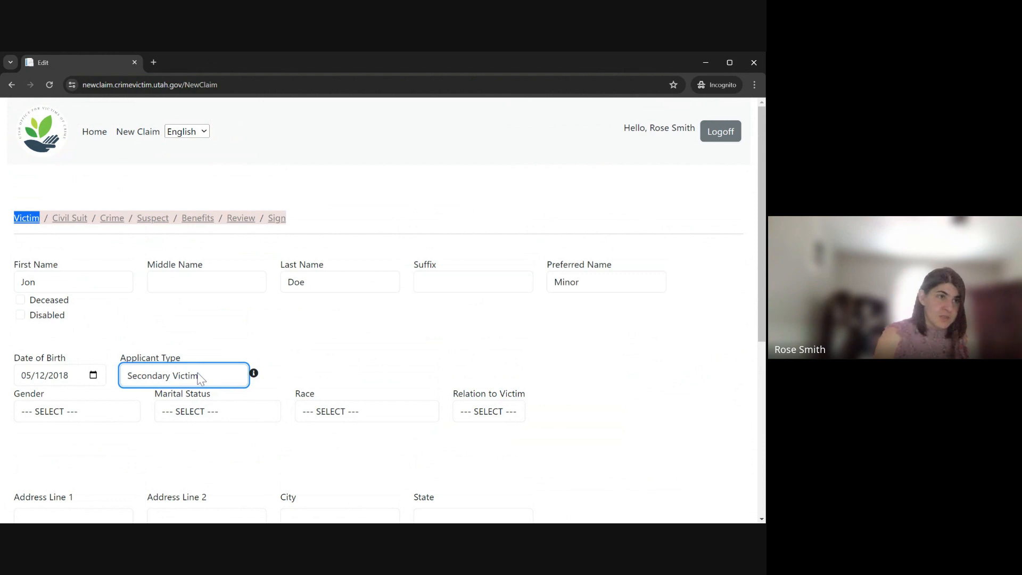
click(203, 442)
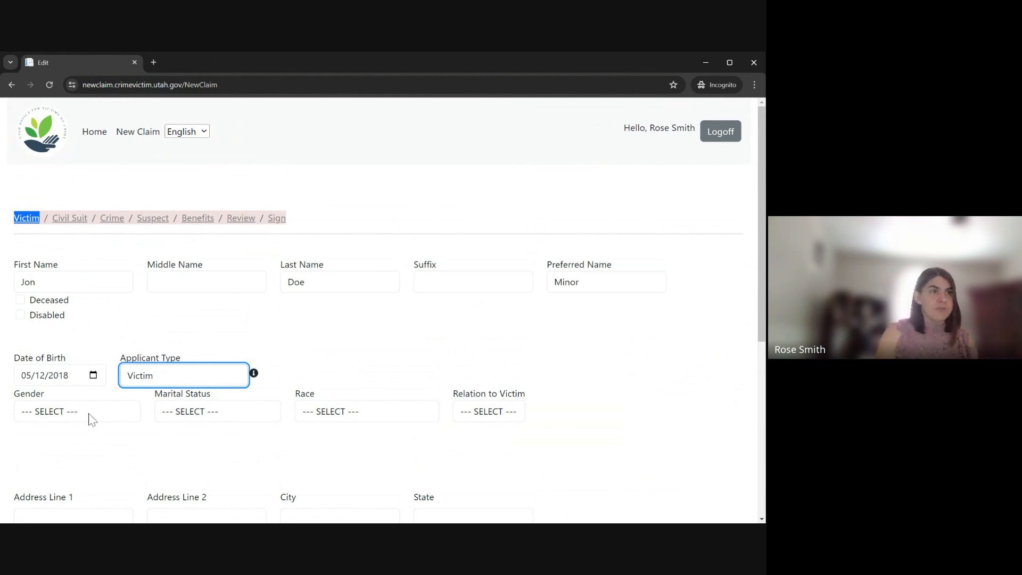
Pick Male, Single, Caucasian and Self in the four demographic dropdowns, then advance to the address.
key(Tab)
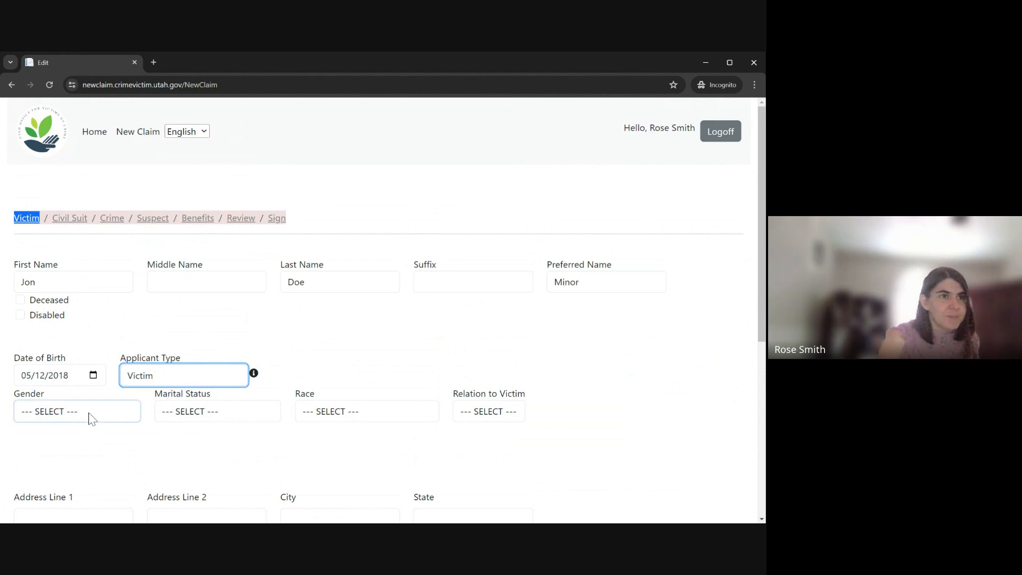
scroll(79, 356, down, 1)
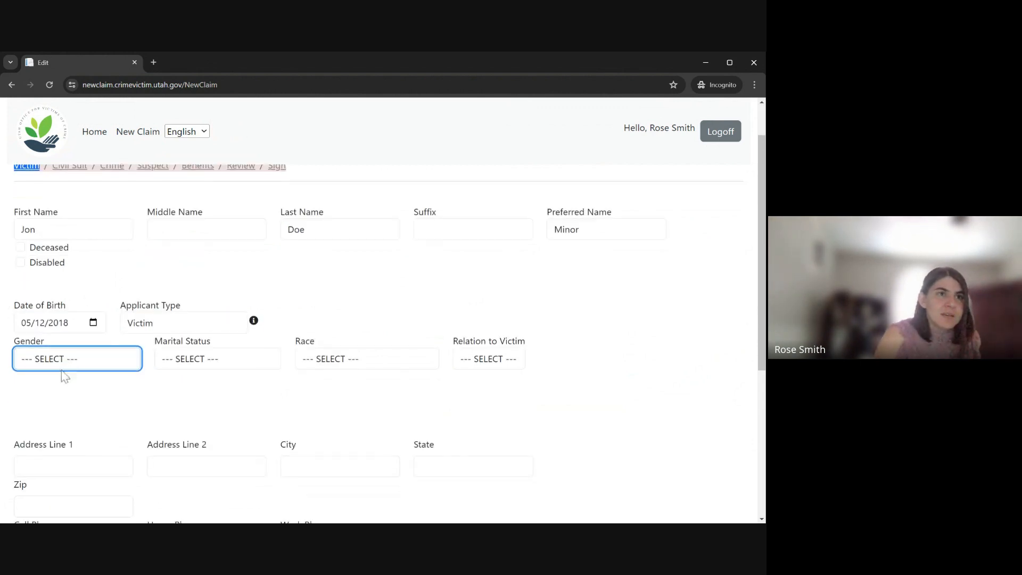
key(m)
key(Tab)
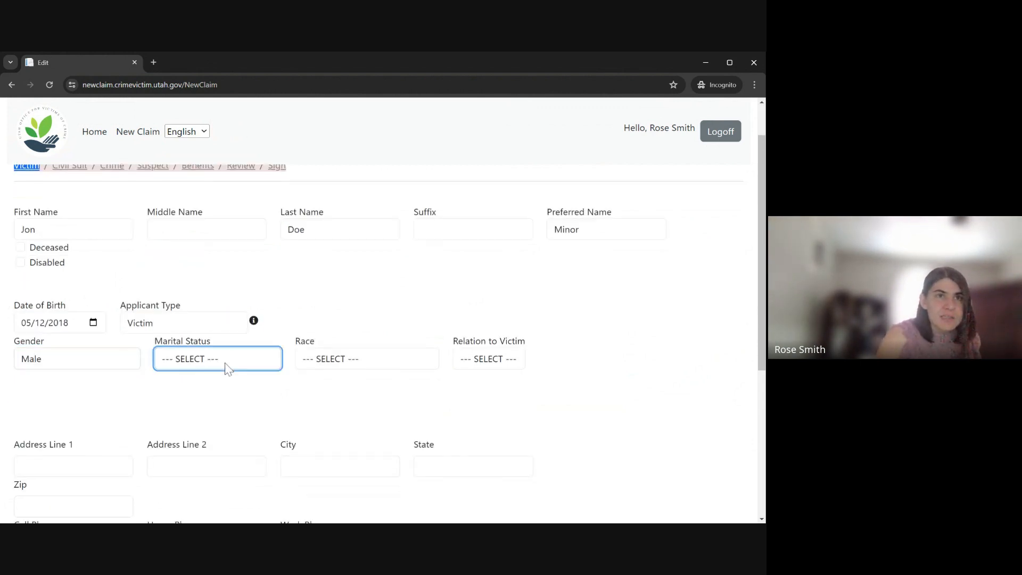
key(s)
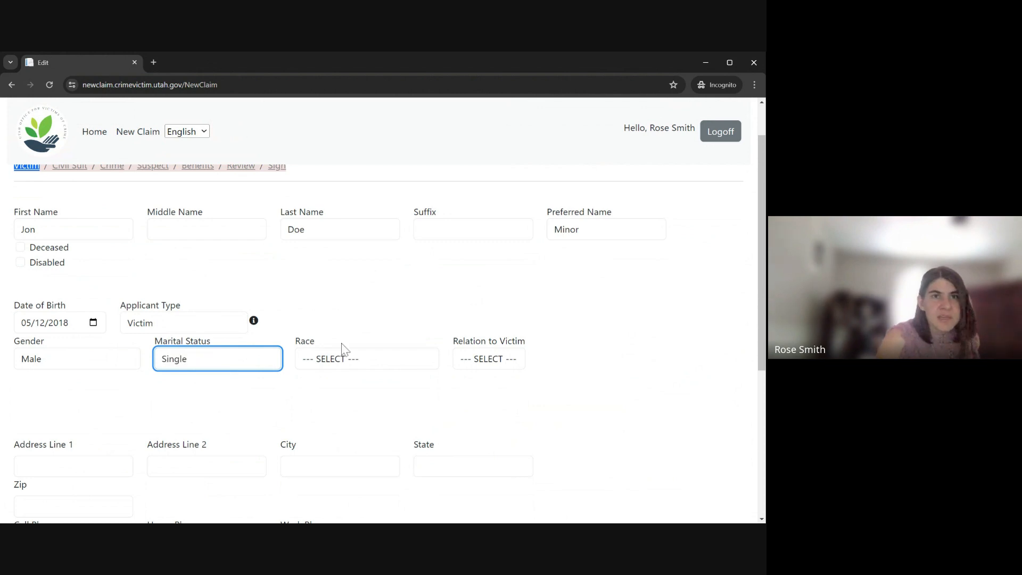
key(Tab)
key(c)
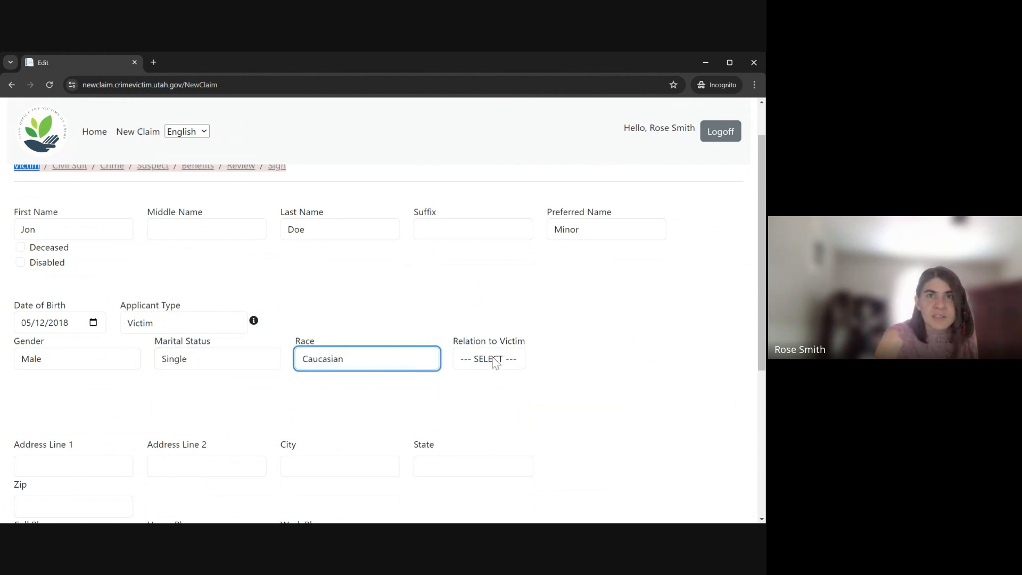
key(Tab)
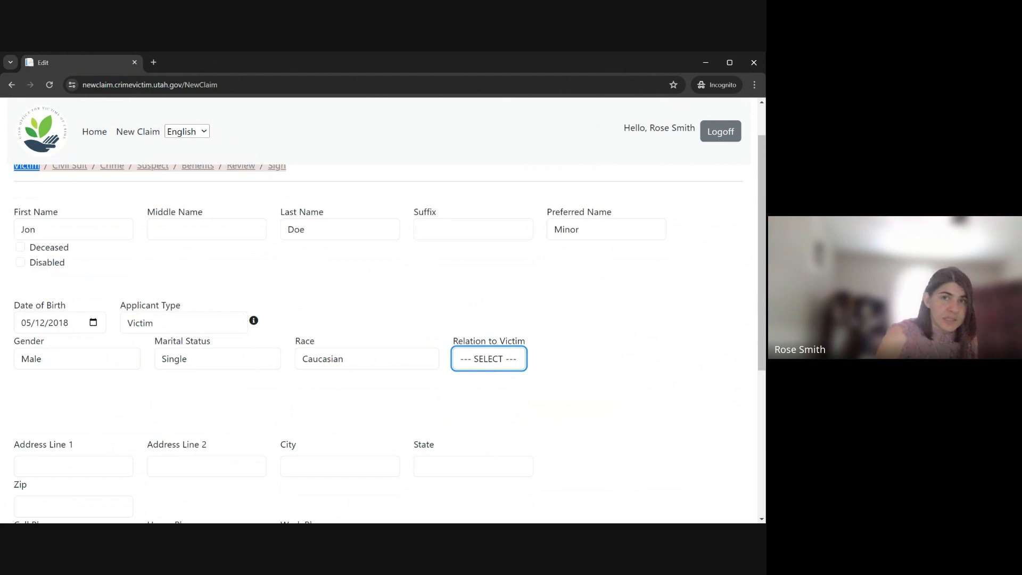
key(s)
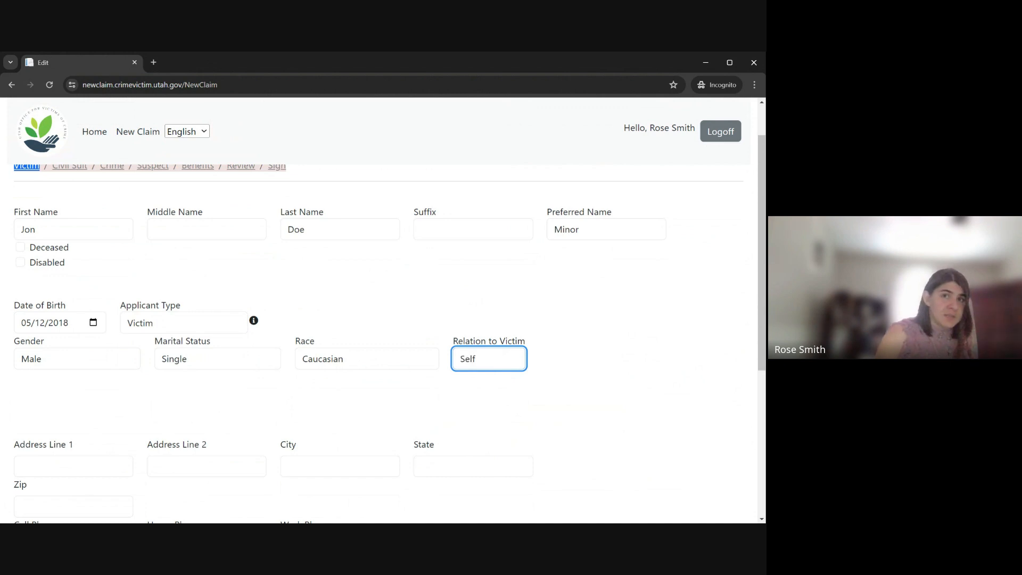
key(Tab)
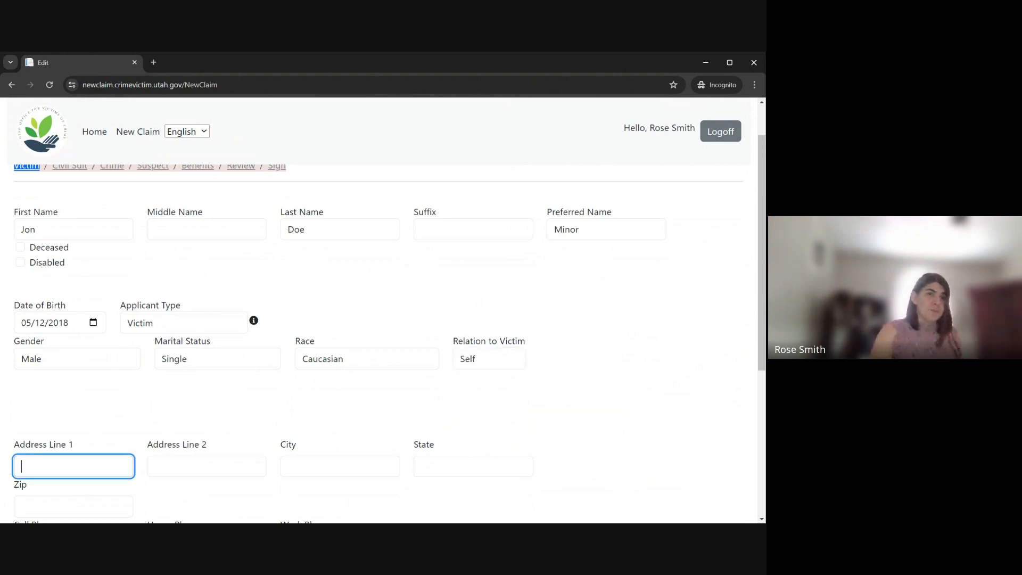
Fill in the victim's street address, city, state and zip code.
text(123 )
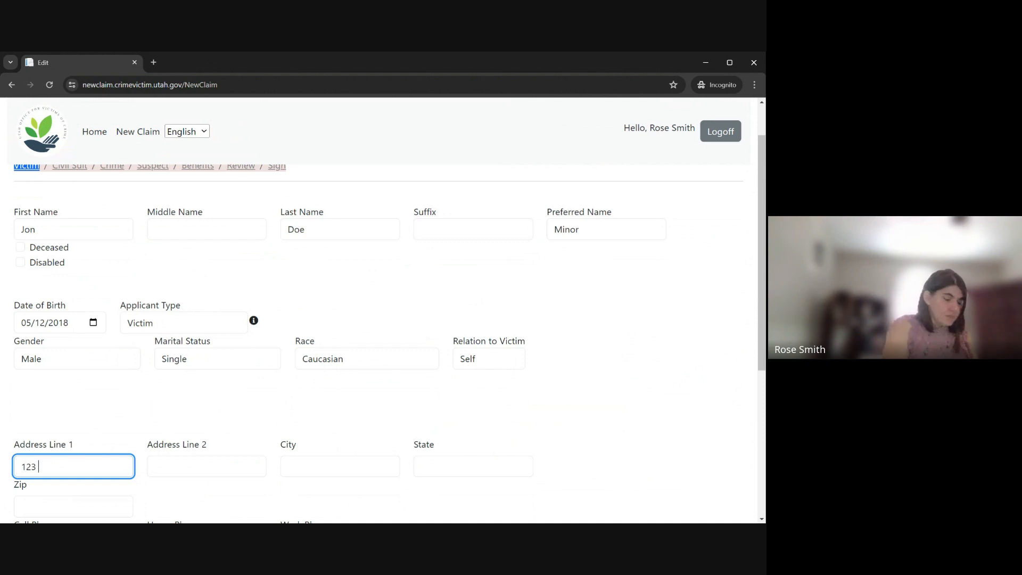
text(Fake Street)
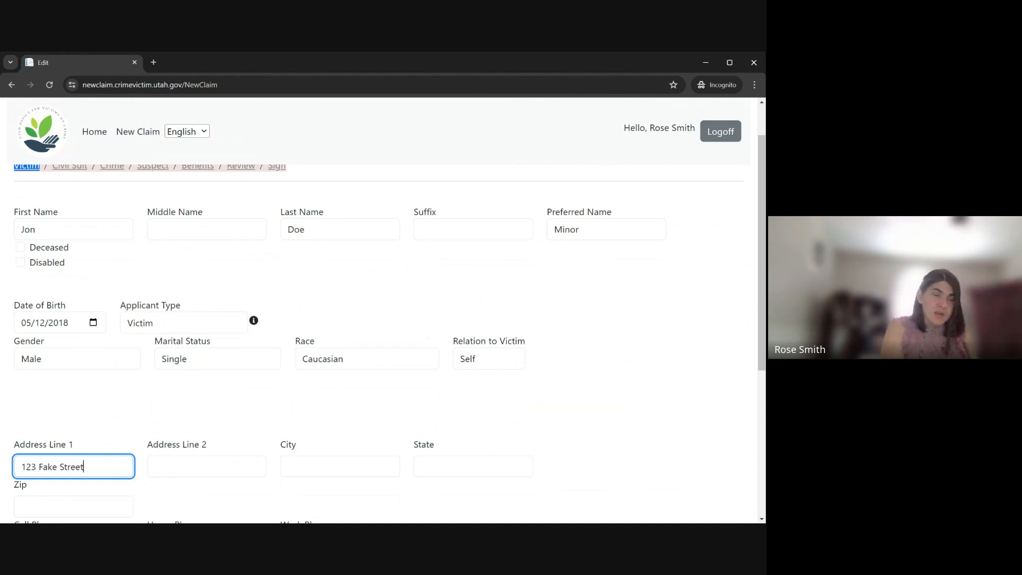
key(Tab)
key(Tab)
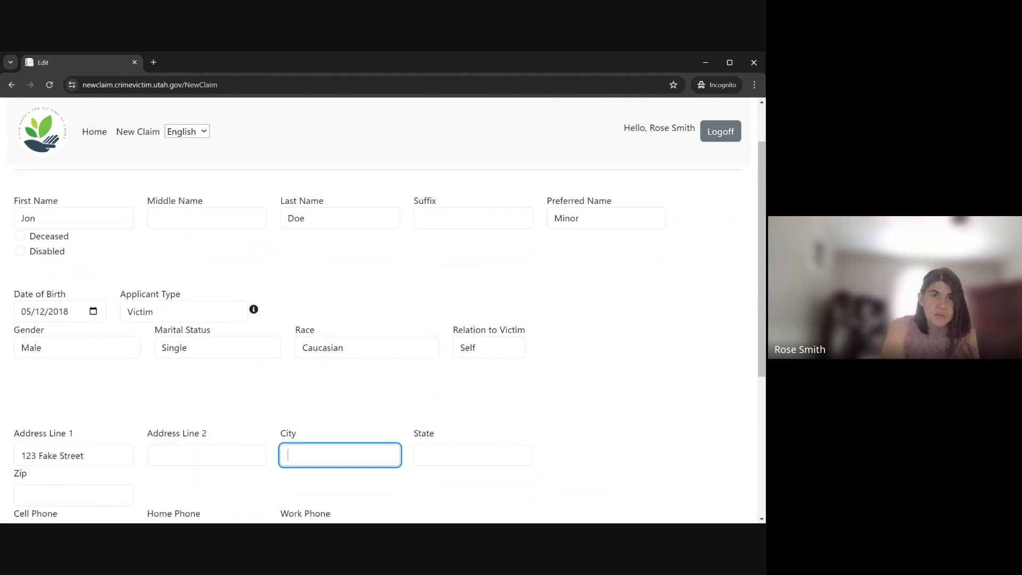
text(Salt)
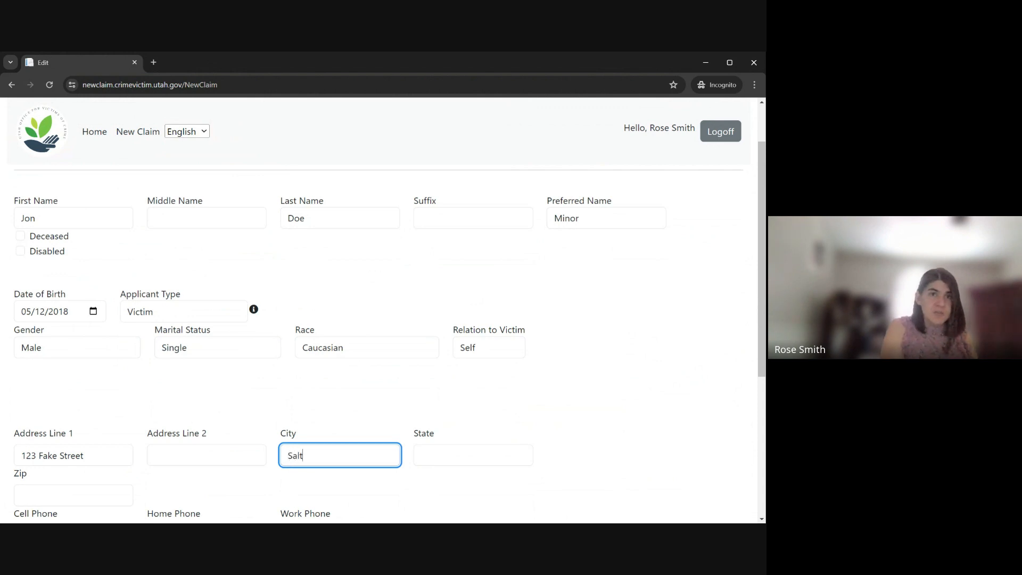
text( Lake Citr)
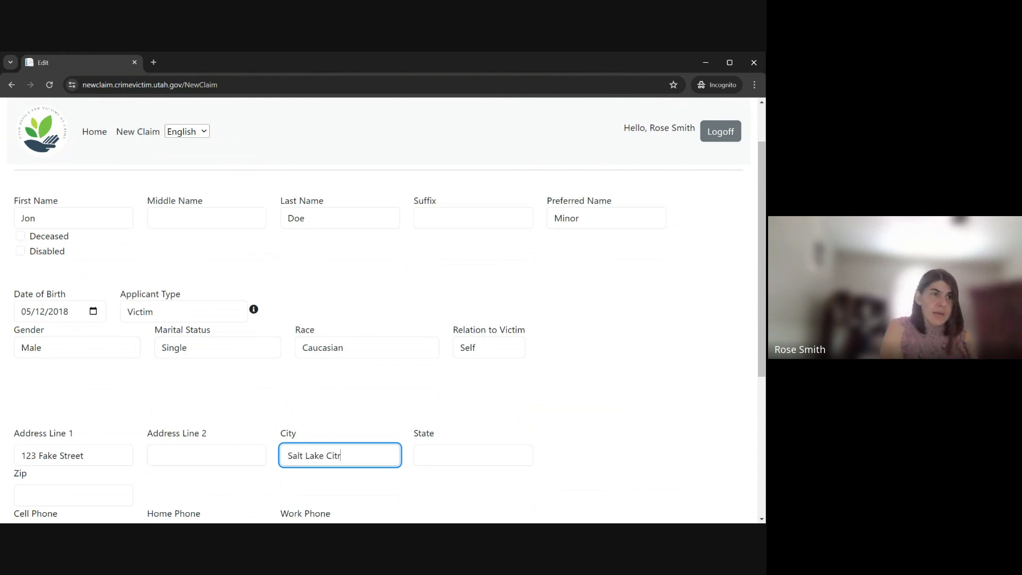
key(BackSpace)
text(y)
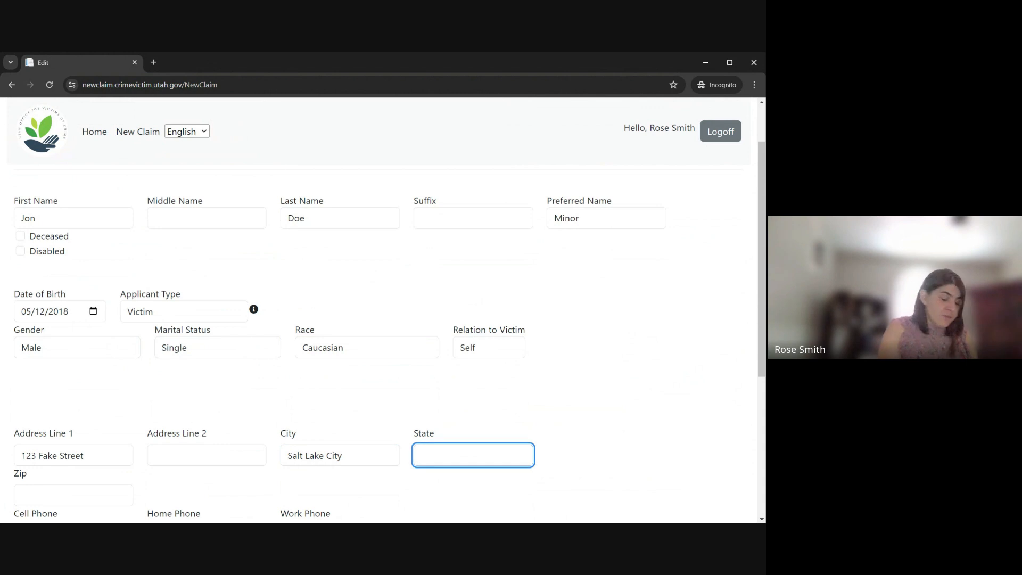
text(Ut)
key(Tab)
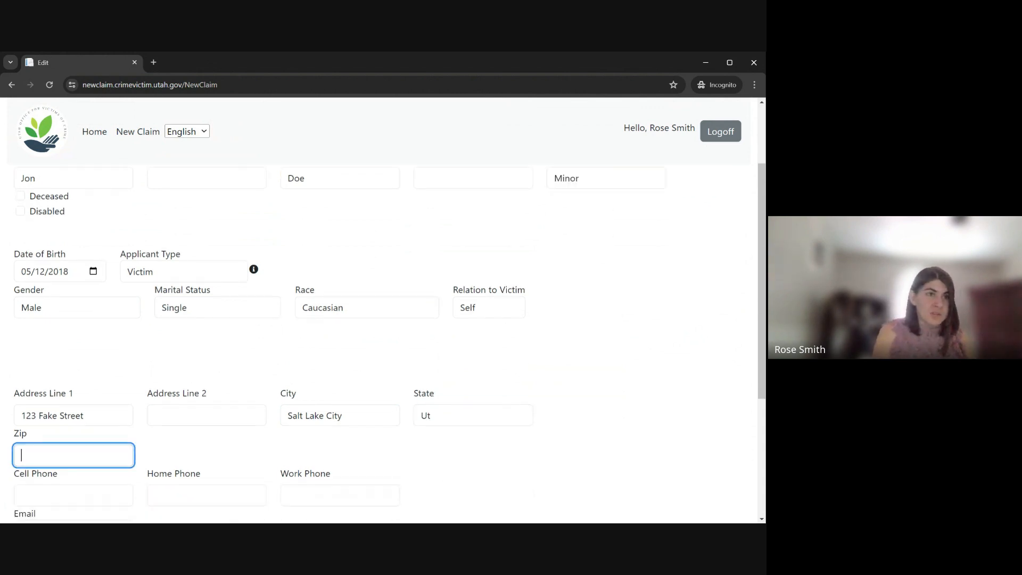
text(84)
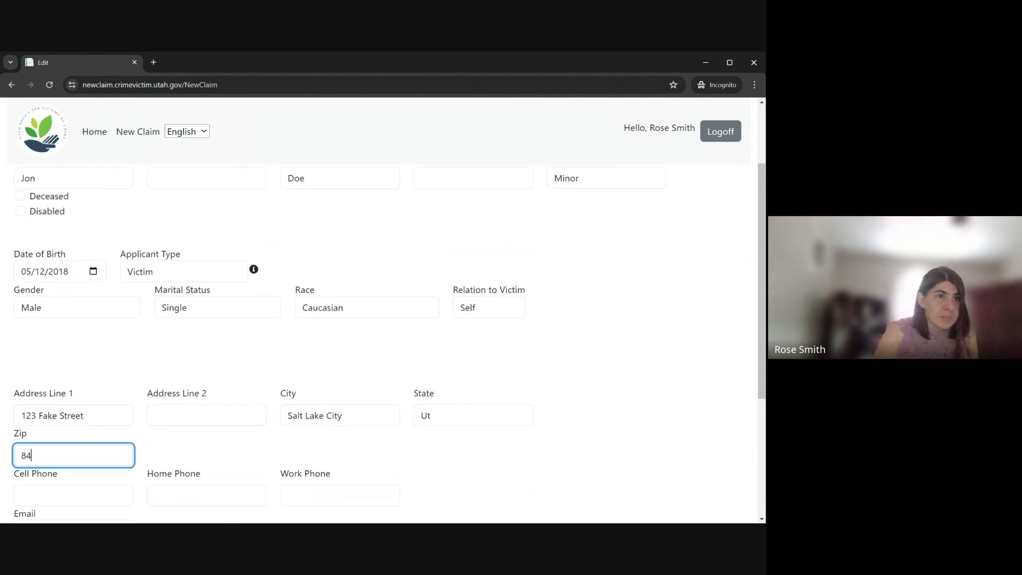
text(123)
Enter the victim's cell phone number and e-mail address, and tick Receive Email Only.
key(Tab)
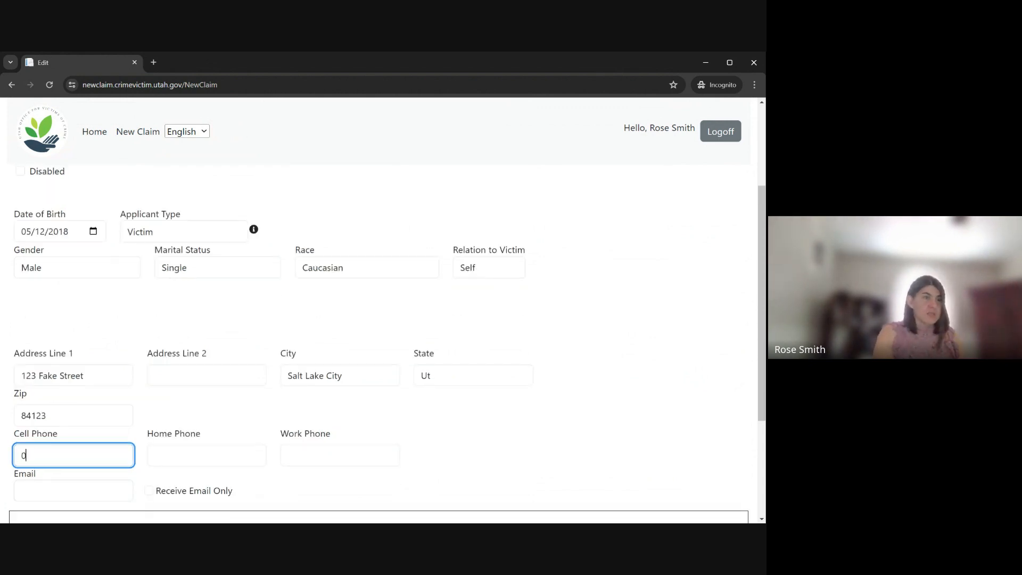
text(000)
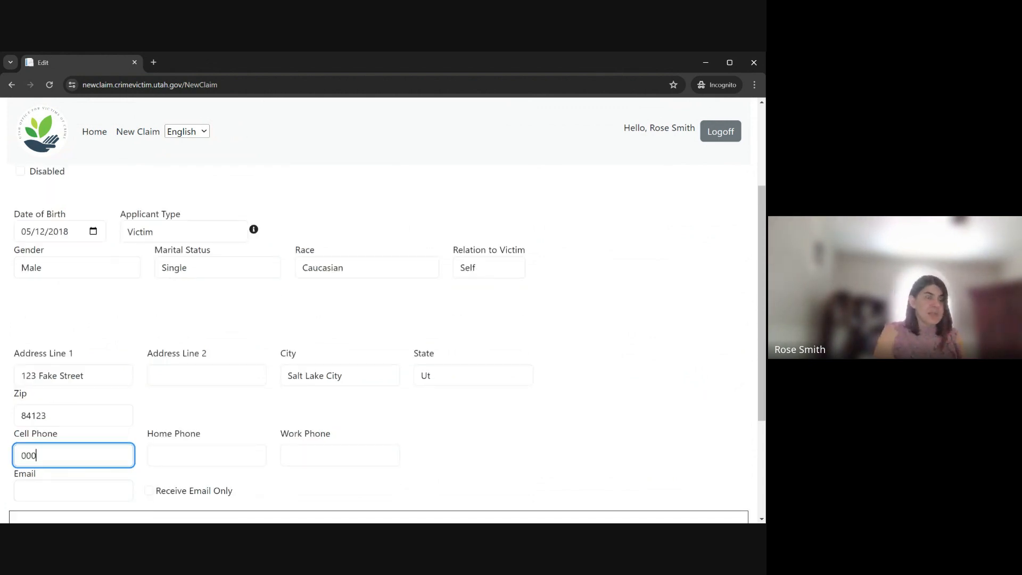
text(-000-0000)
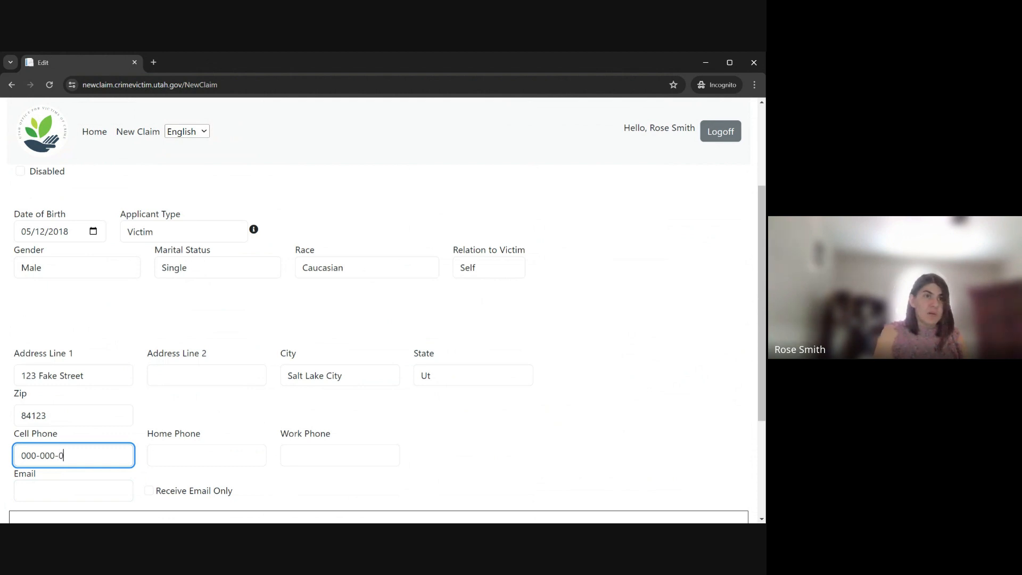
key(Tab)
key(Tab)
key(Tab)
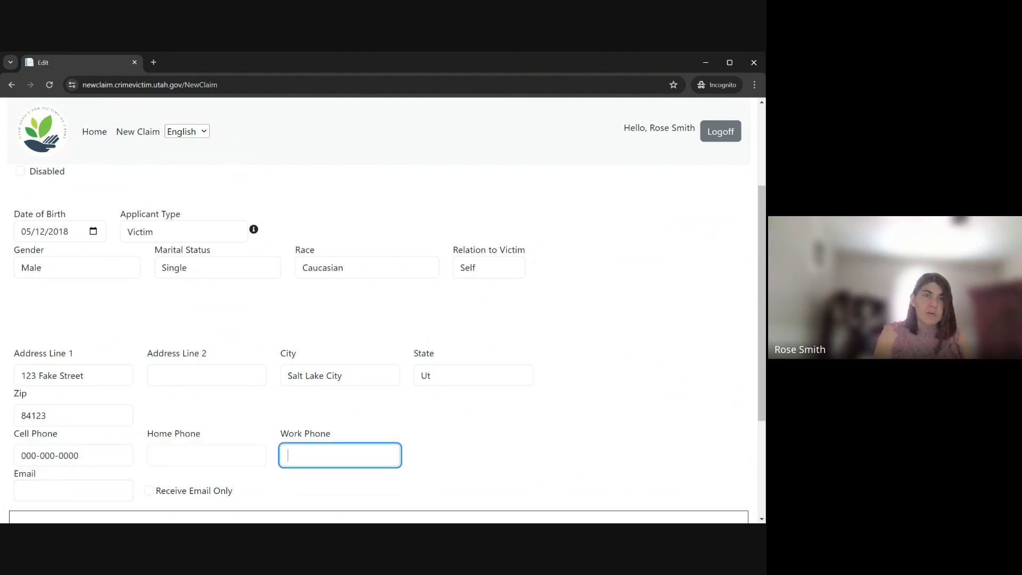
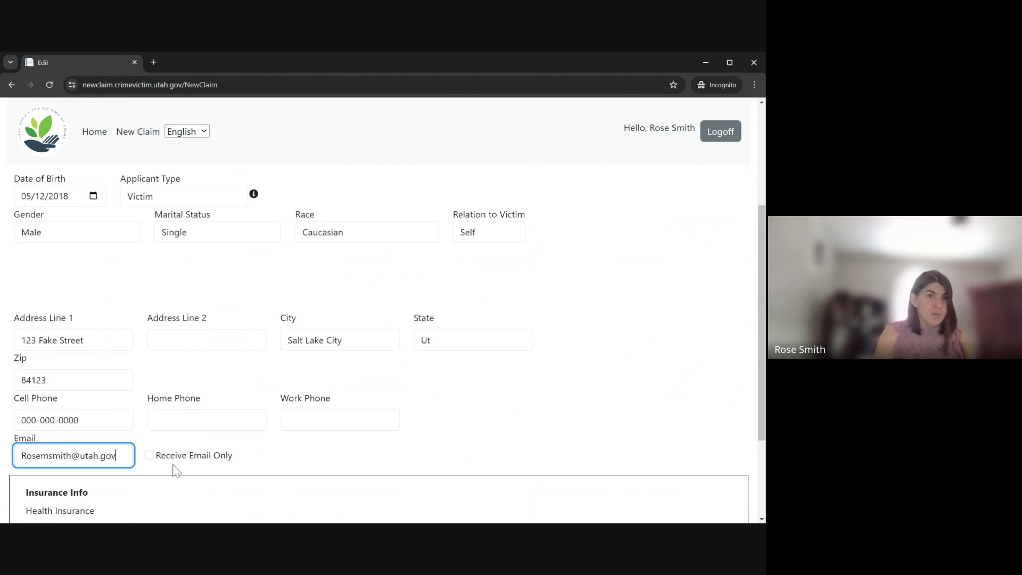
click(149, 456)
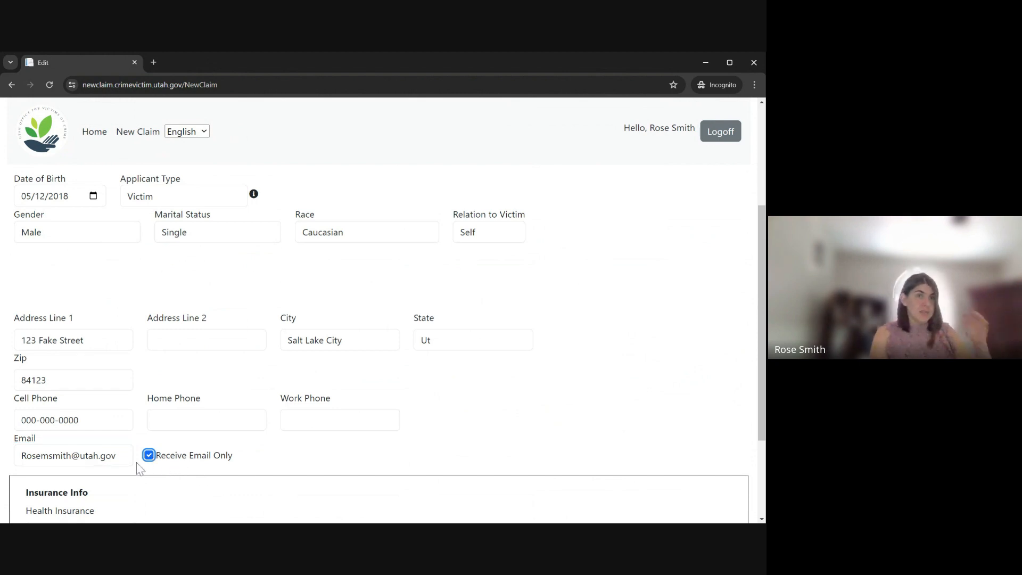
scroll(87, 465, down, 1)
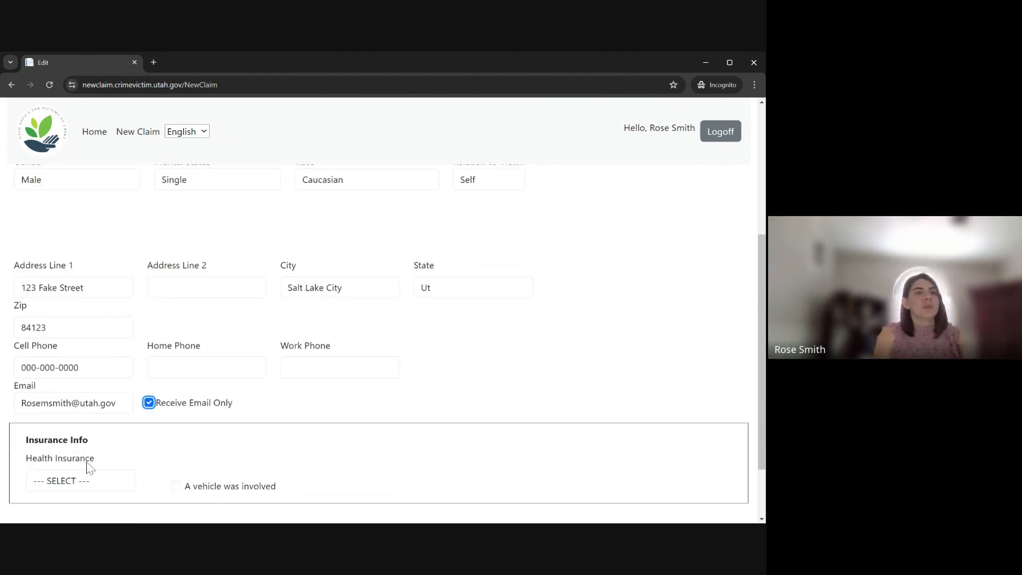
Choose HealthInsurance as the insurance type and enter PEHP as the provider name.
click(82, 481)
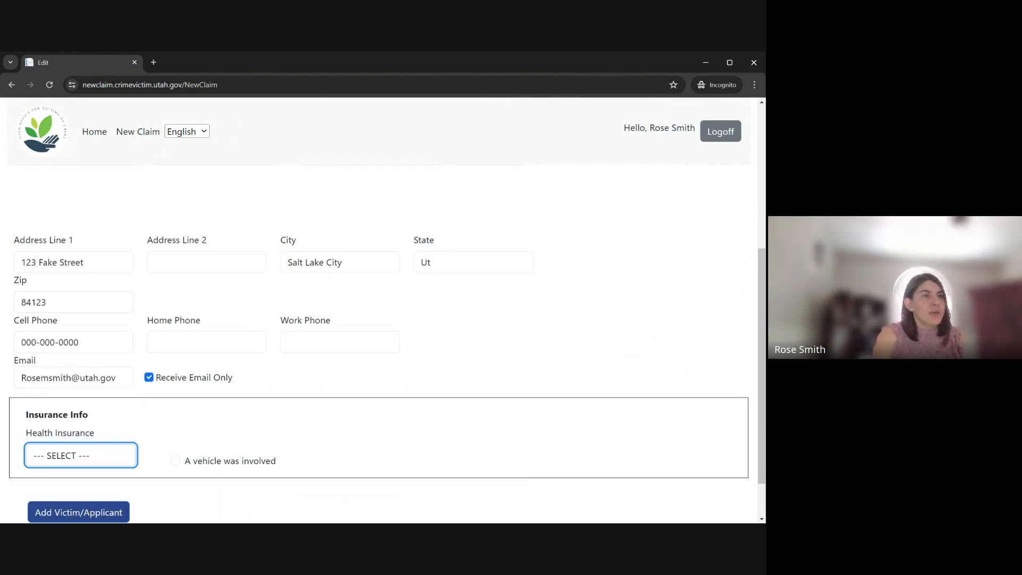
click(111, 479)
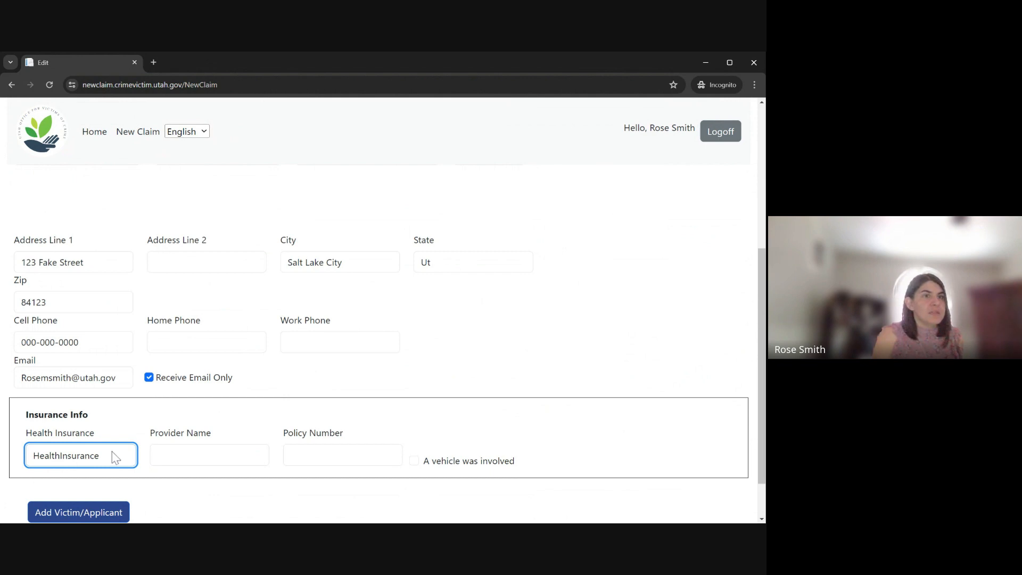
click(216, 460)
click(213, 456)
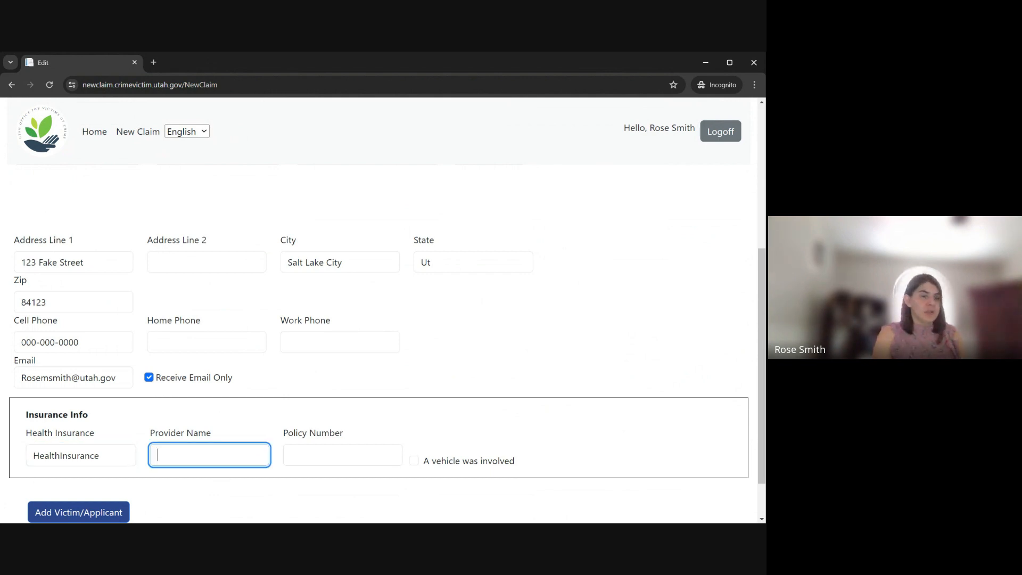
text(PEHP)
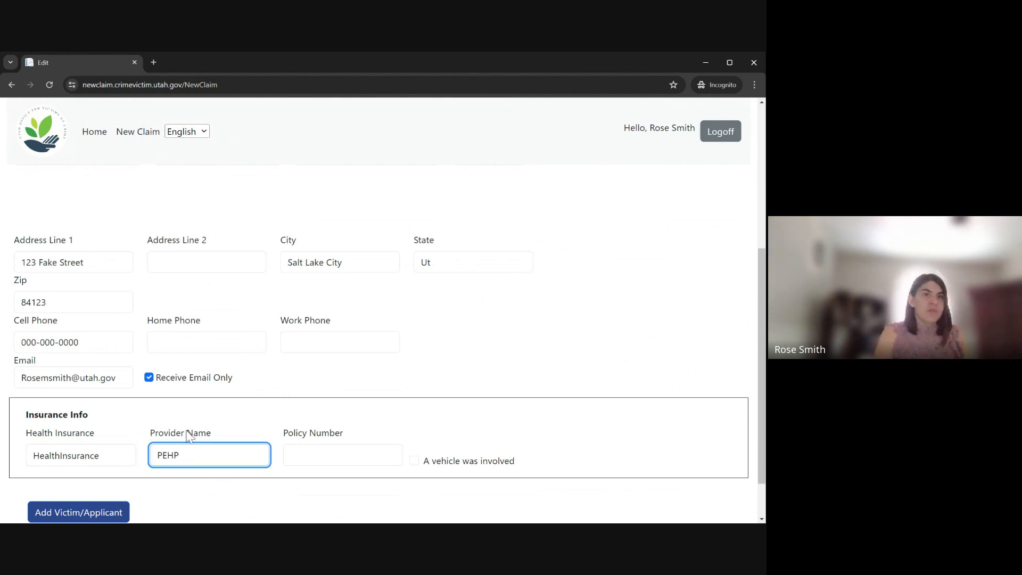
Try Medicaid and Workers Compensation, revert to HealthInsurance, and leave 'A vehicle was involved' unchecked.
click(77, 456)
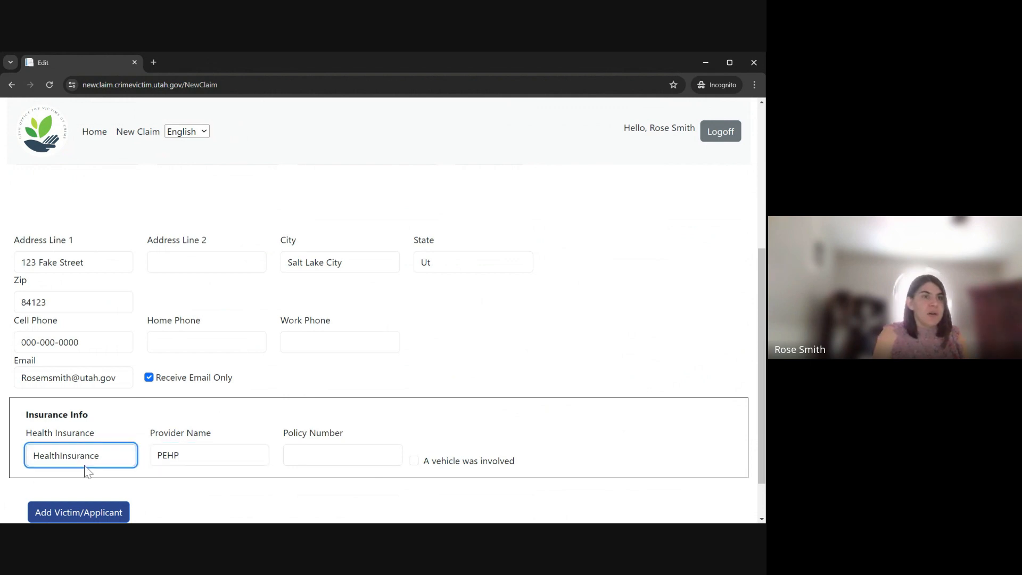
click(93, 500)
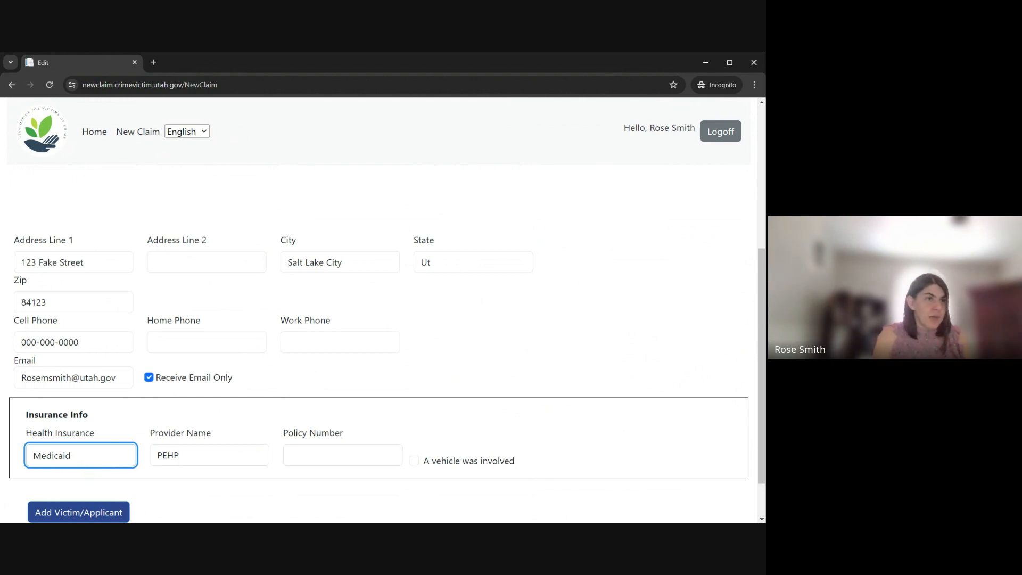
key(Down)
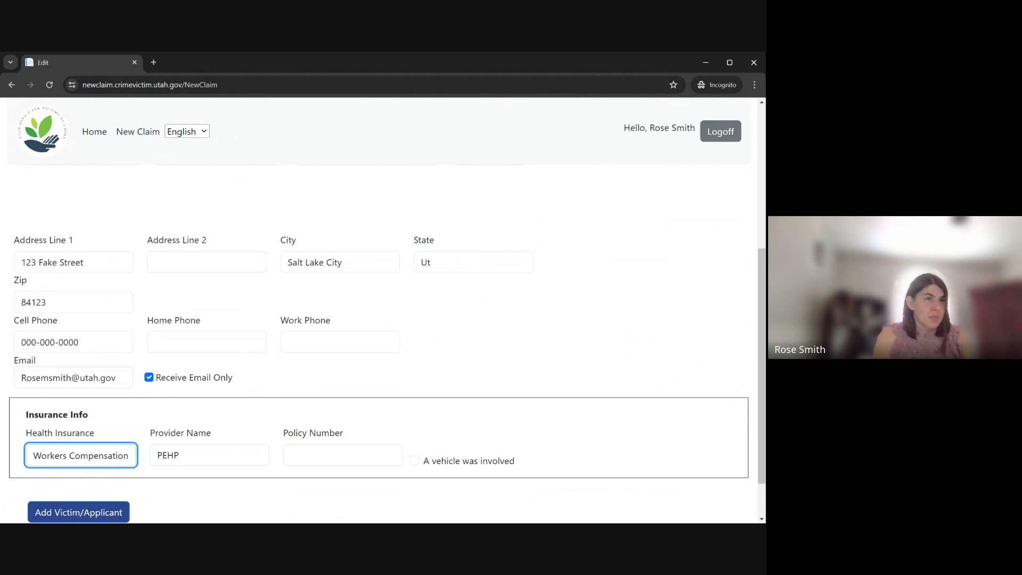
click(106, 470)
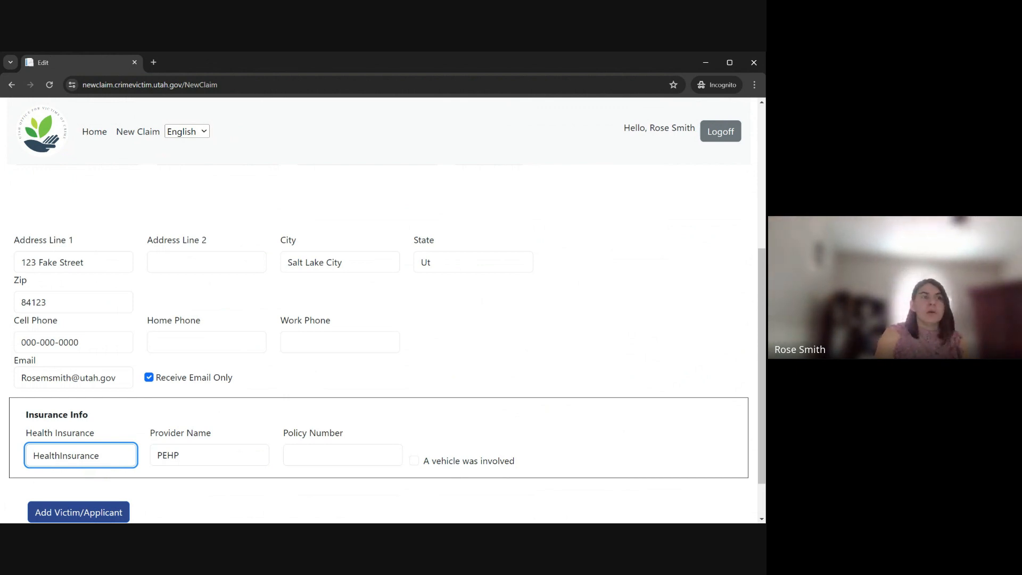
click(429, 462)
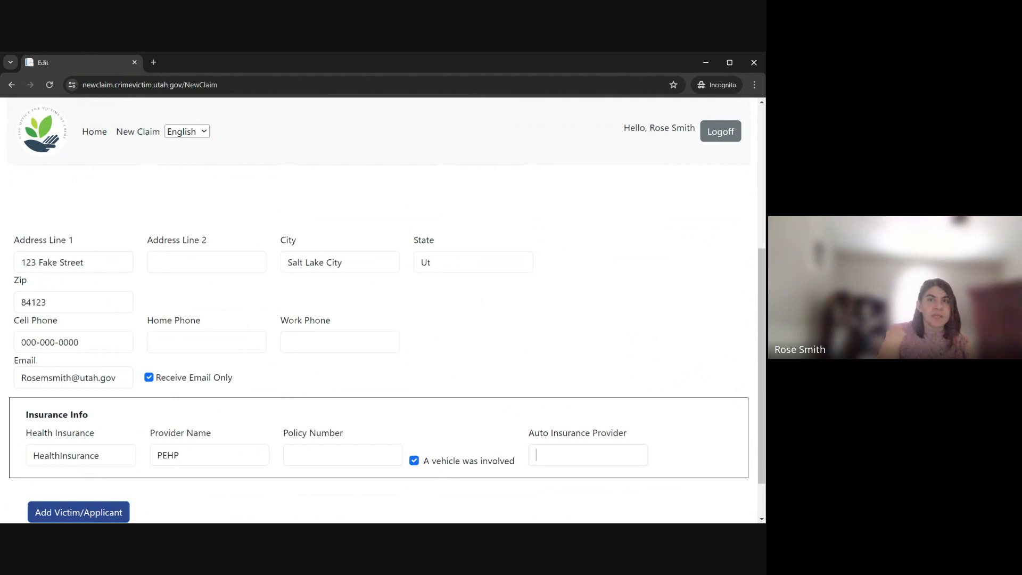
key(Tab)
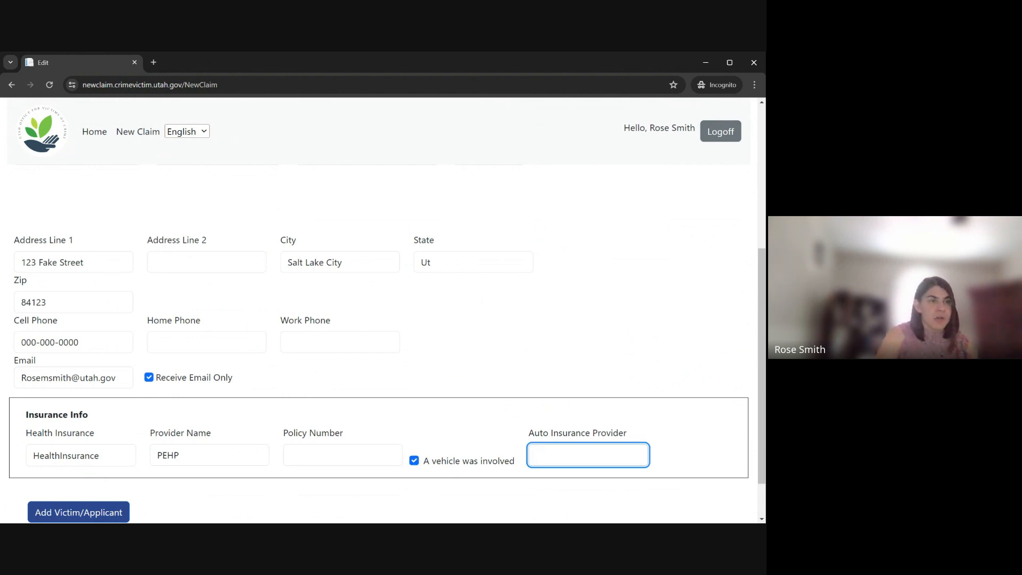
scroll(495, 338, down, 1)
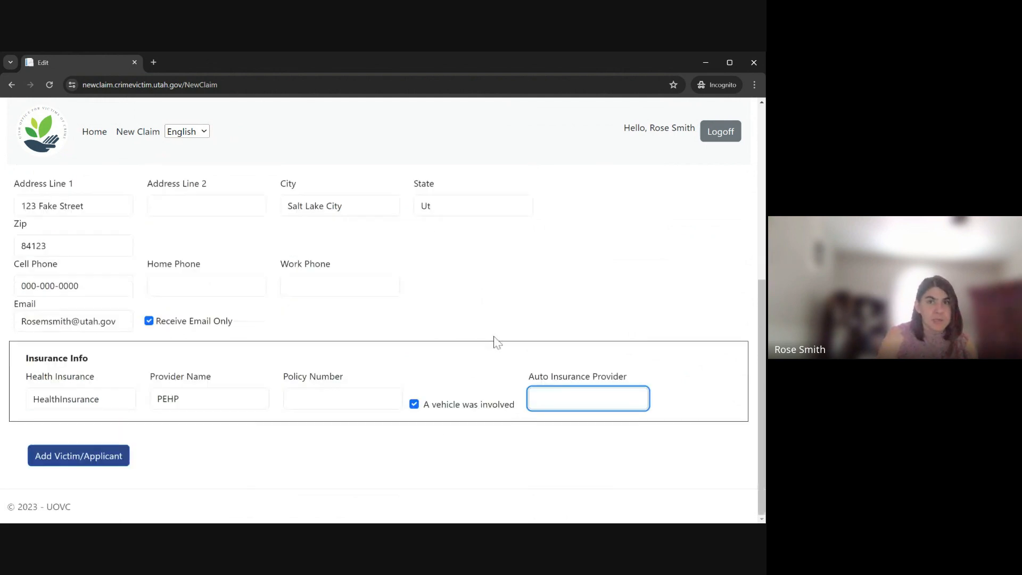
click(414, 404)
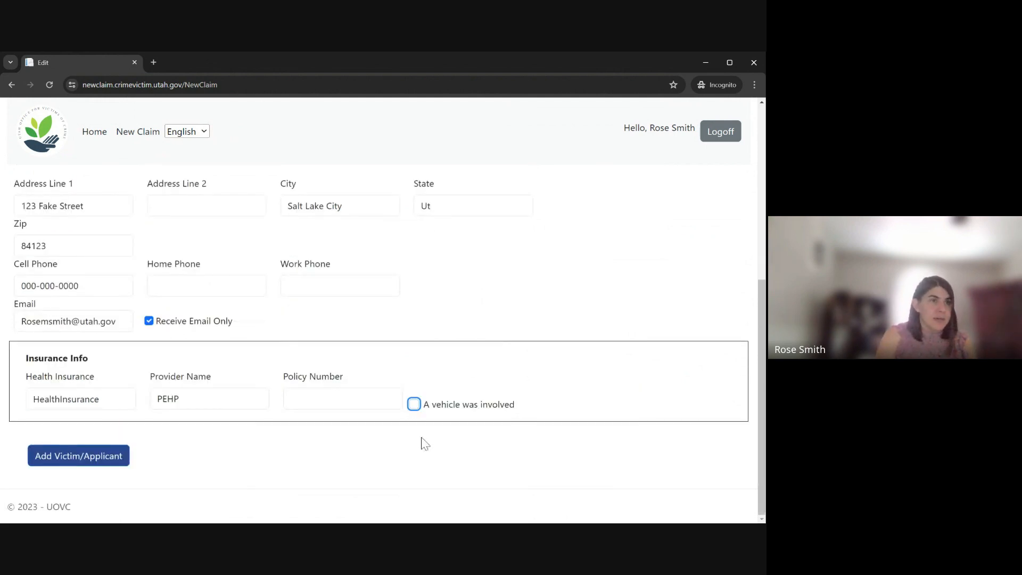
Keep the address as entered, not the USPS version, and save the victim record.
click(87, 461)
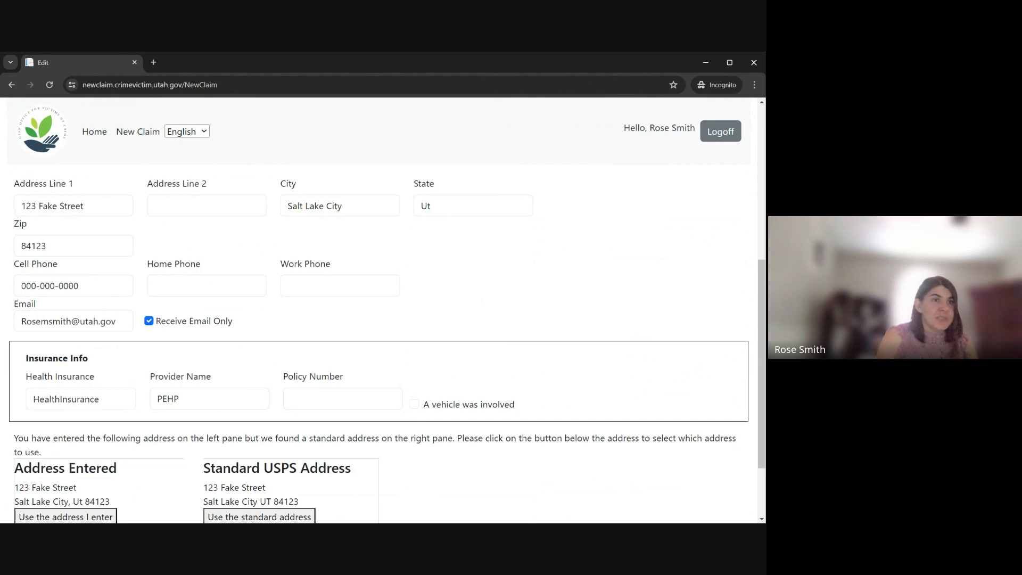
scroll(378, 319, down, 1)
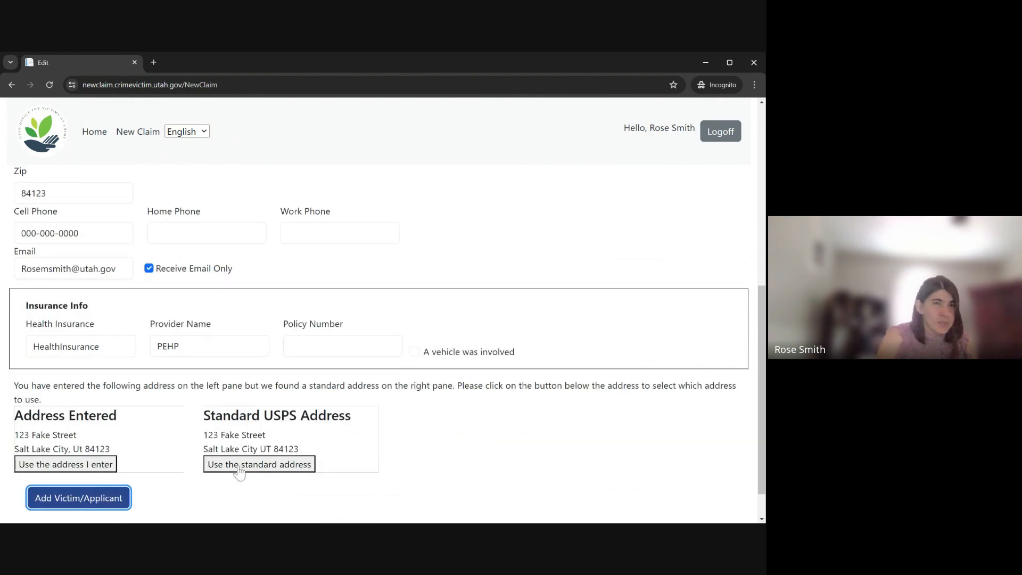
click(79, 469)
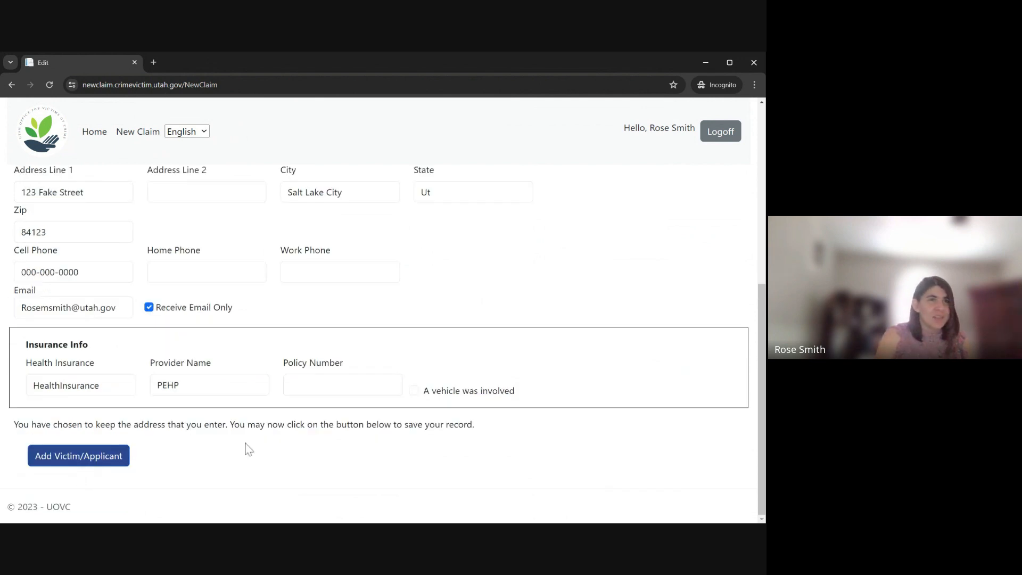
click(67, 460)
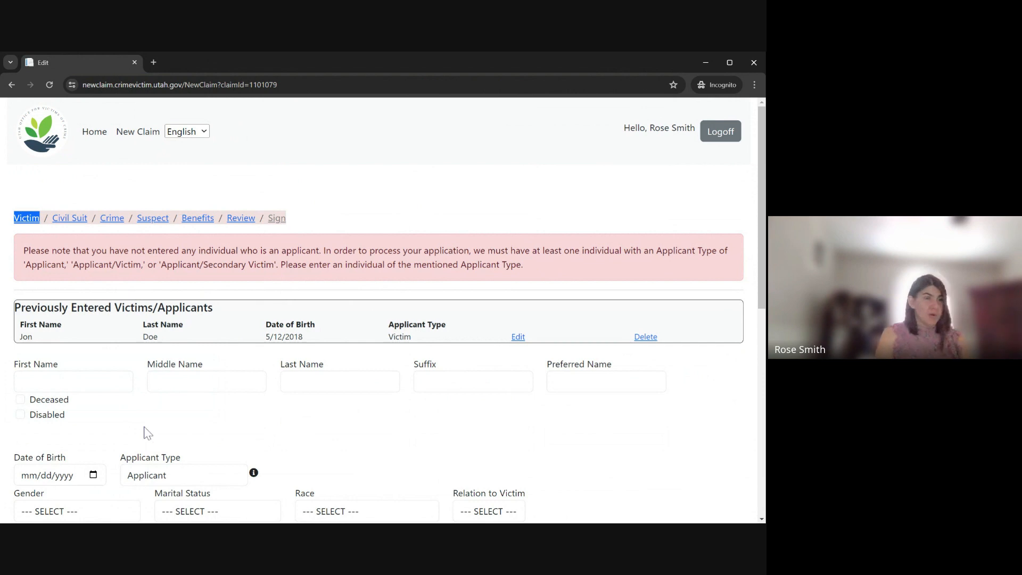
scroll(152, 431, down, 1)
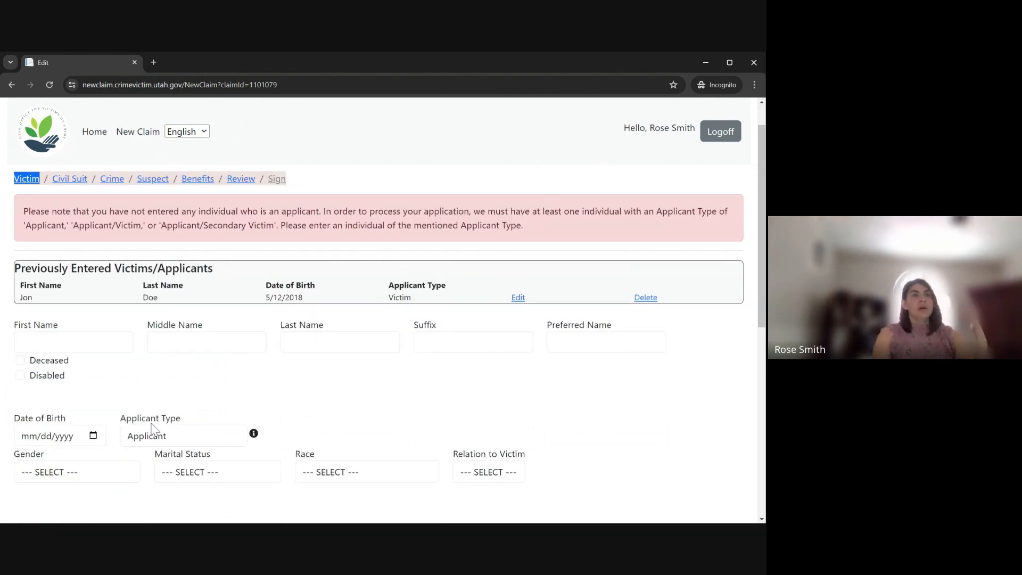
click(73, 337)
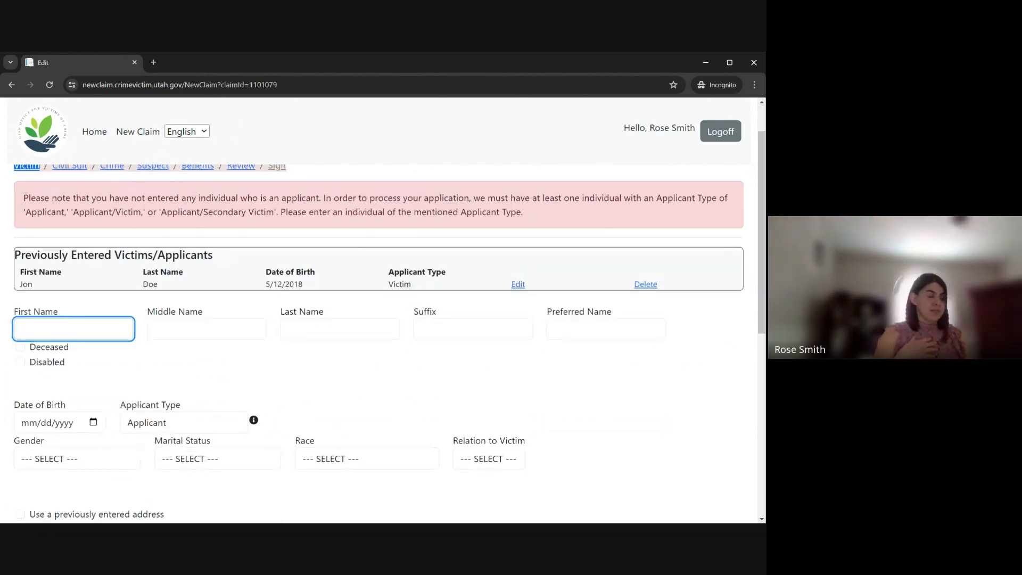
key(Tab)
key(Tab)
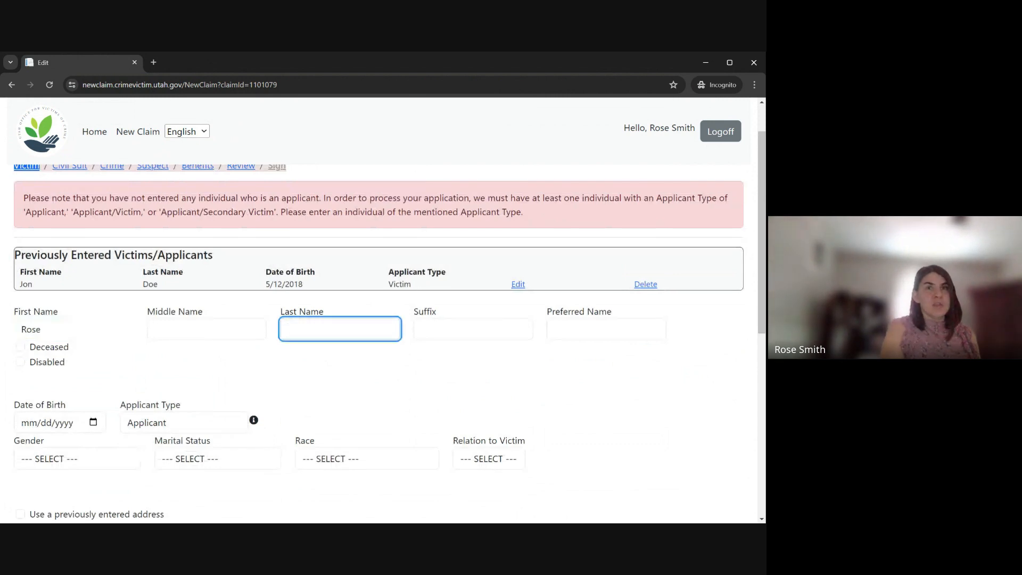
key(Tab)
key(Tab)
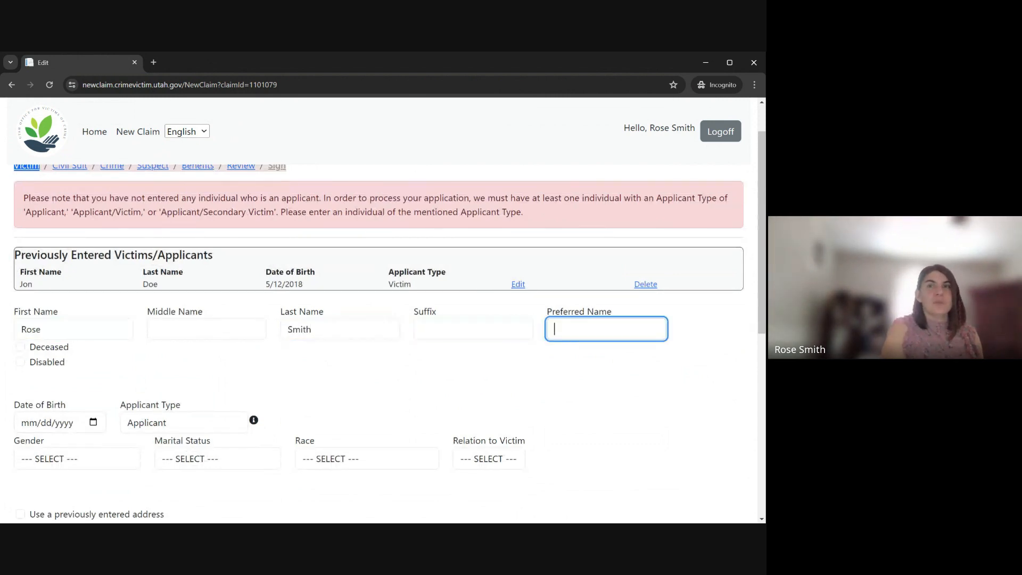
text(Rose)
key(Tab)
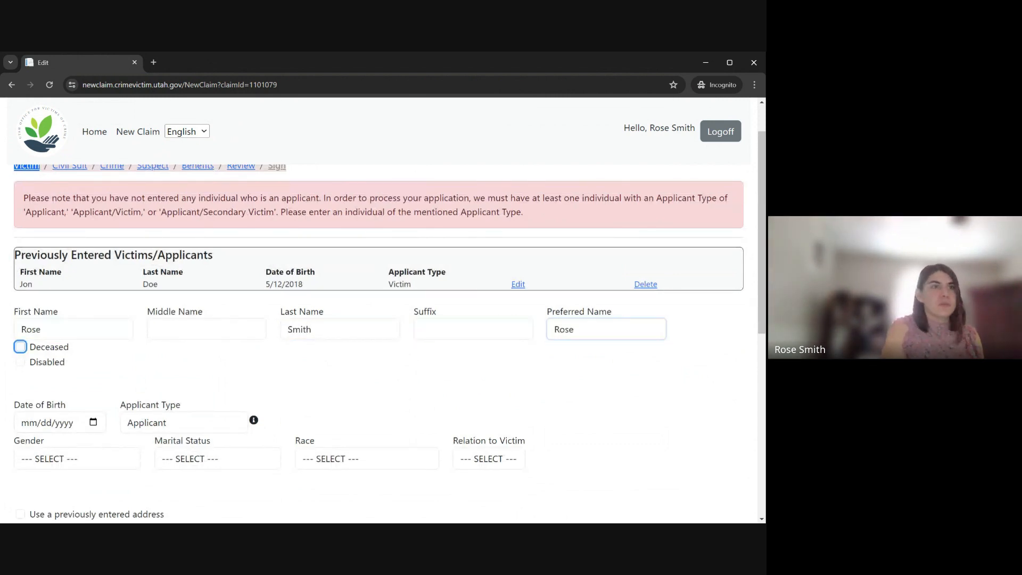
click(38, 426)
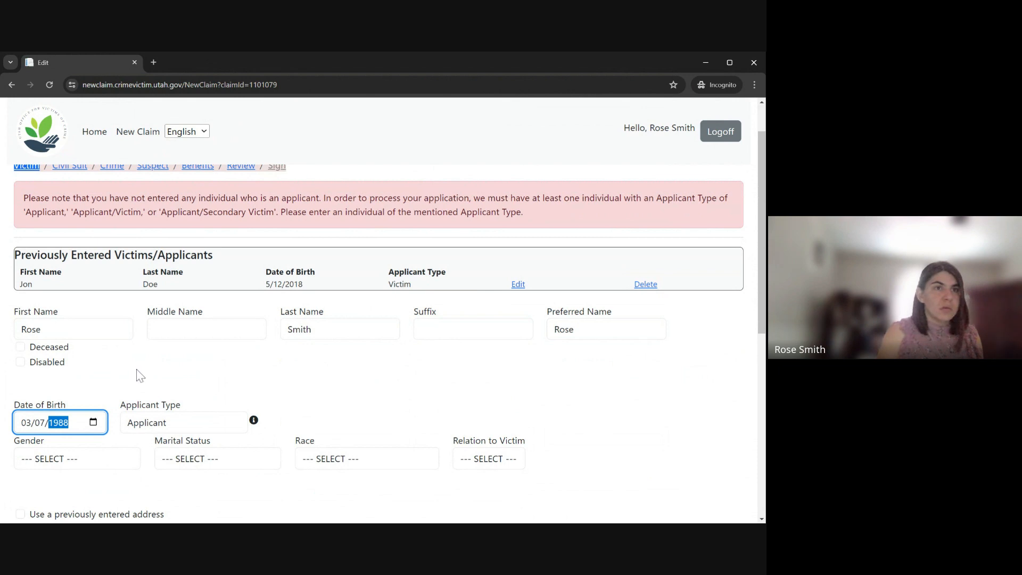
Set applicant type Applicant/Secondary Victim, Female, Married, Caucasian, relation Parent.
click(190, 422)
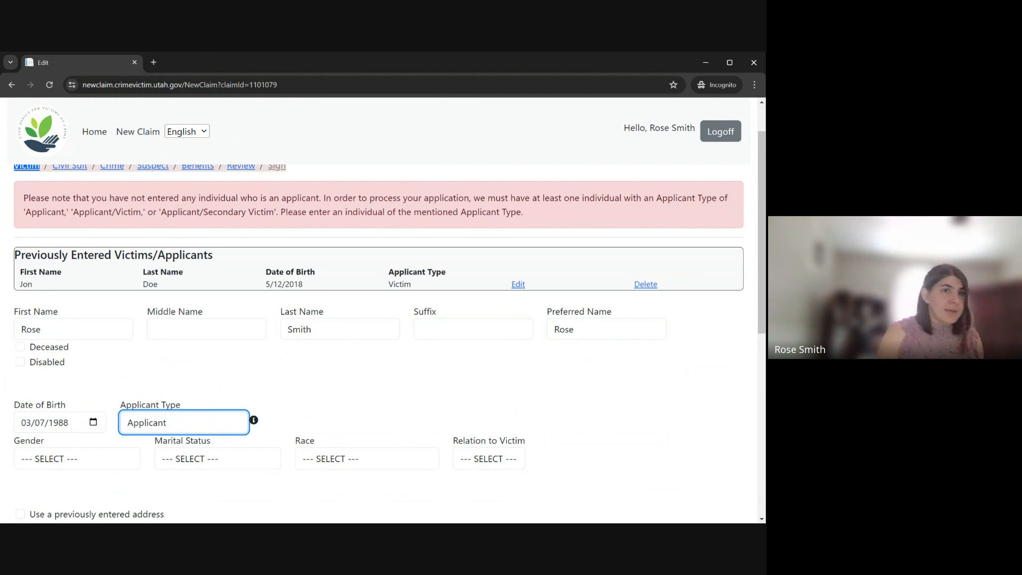
click(223, 452)
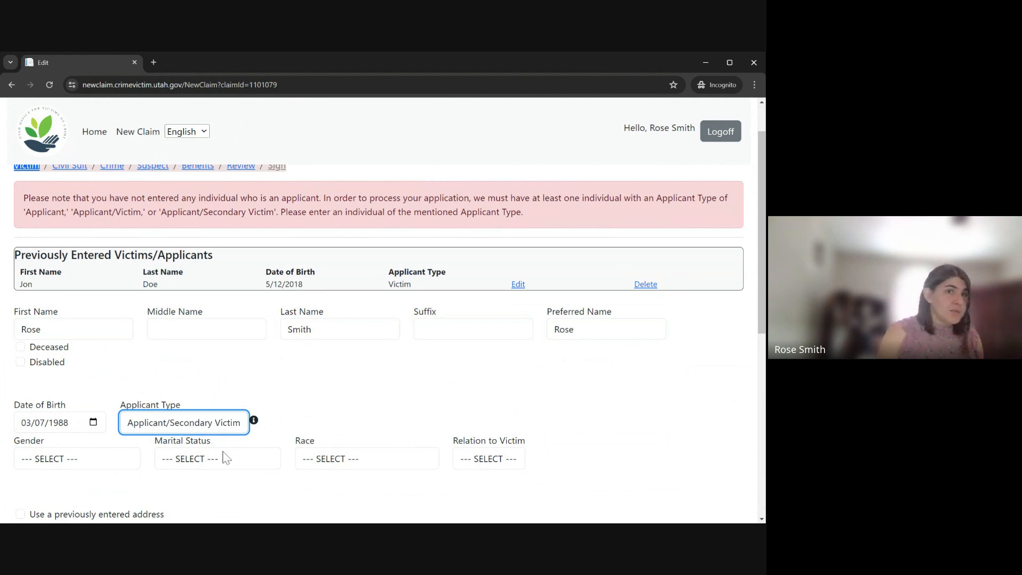
click(35, 459)
click(40, 472)
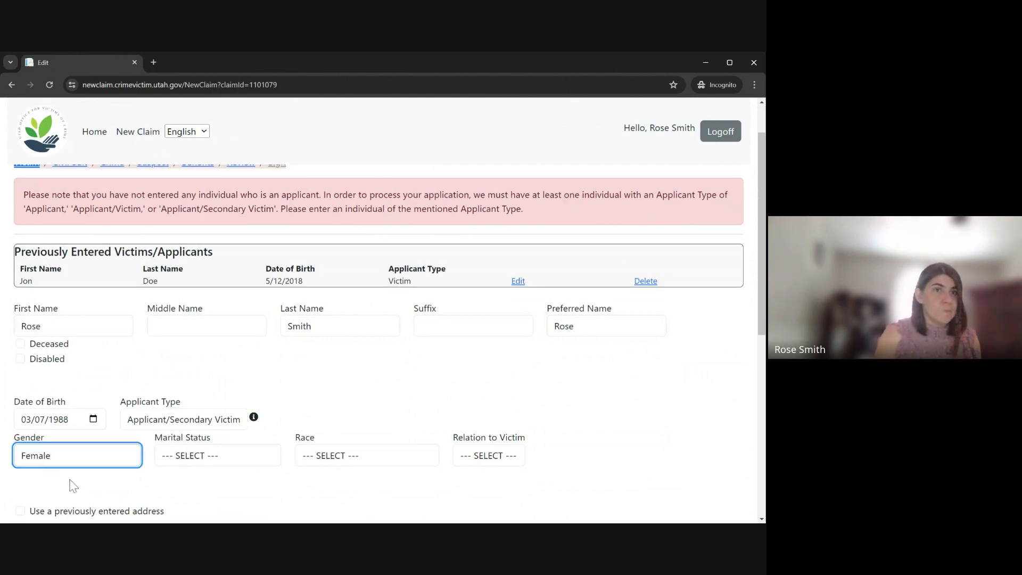
click(205, 455)
click(208, 507)
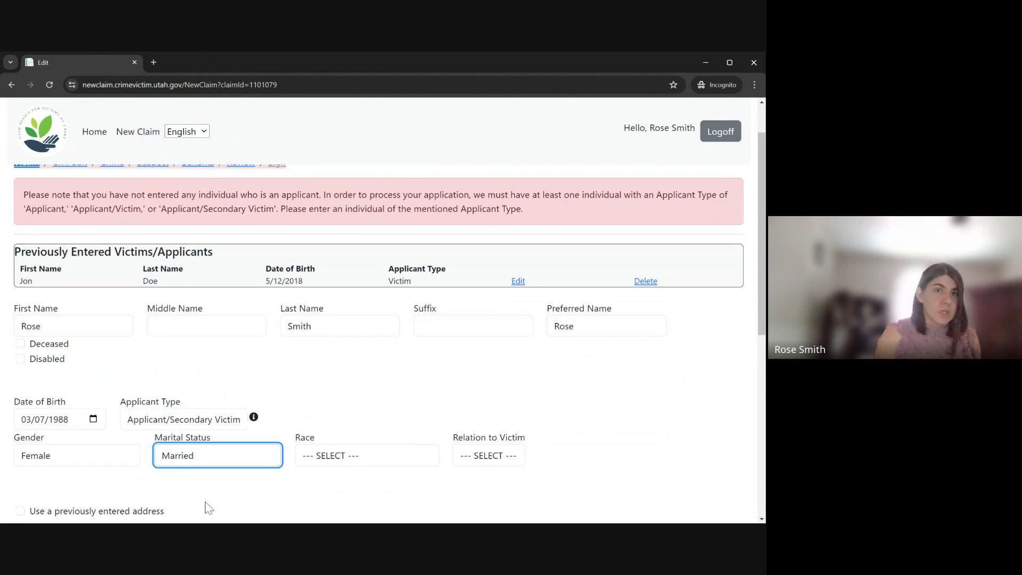
click(358, 459)
click(358, 473)
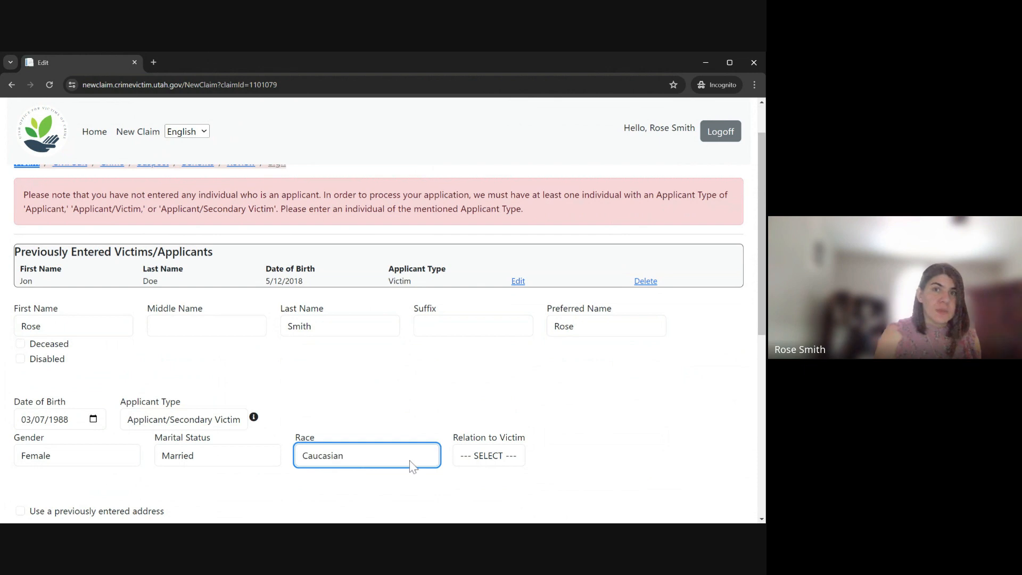
click(491, 456)
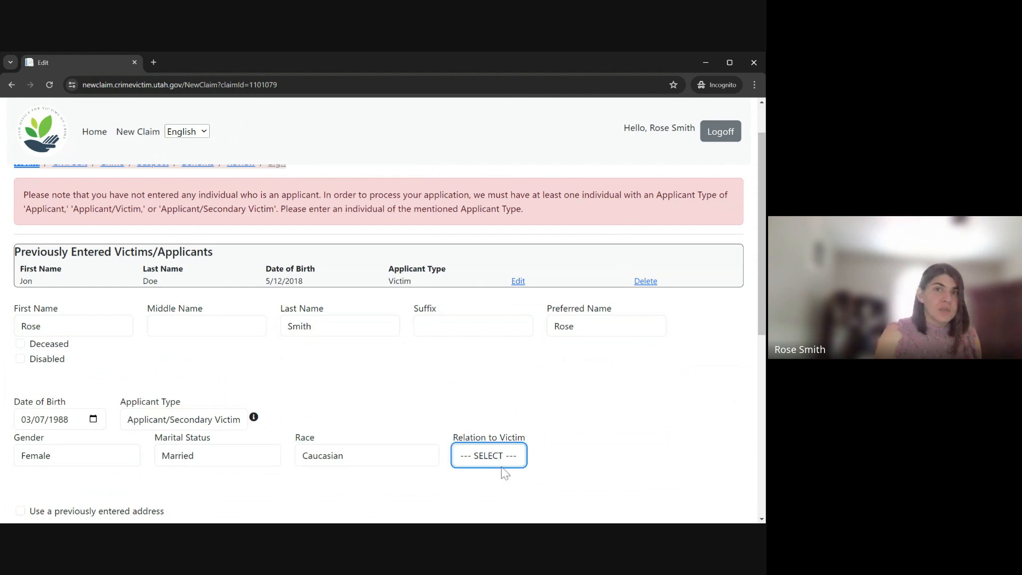
click(505, 473)
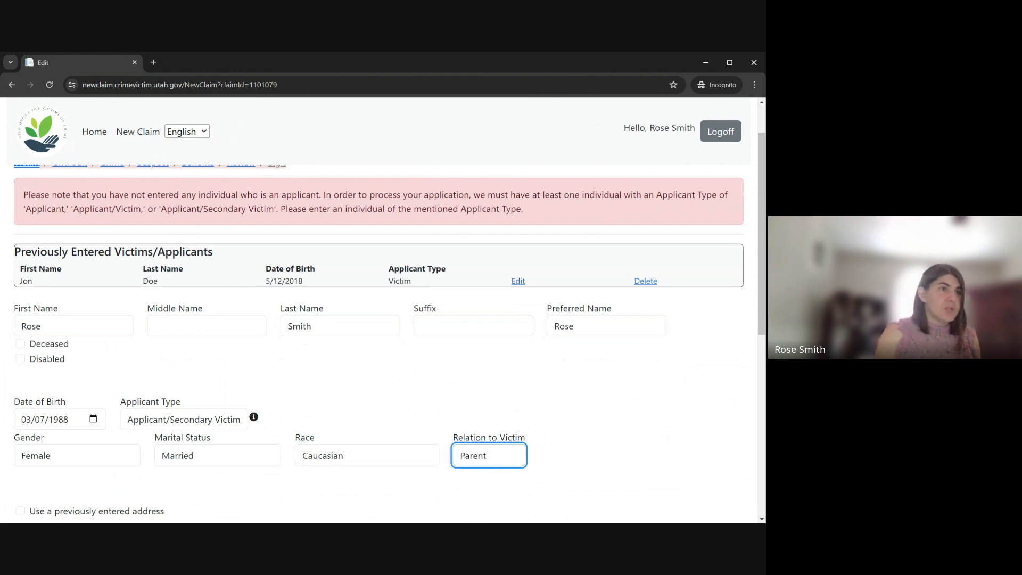
Reuse the previously entered address for the applicant from the saved address list.
scroll(338, 387, down, 2)
click(345, 394)
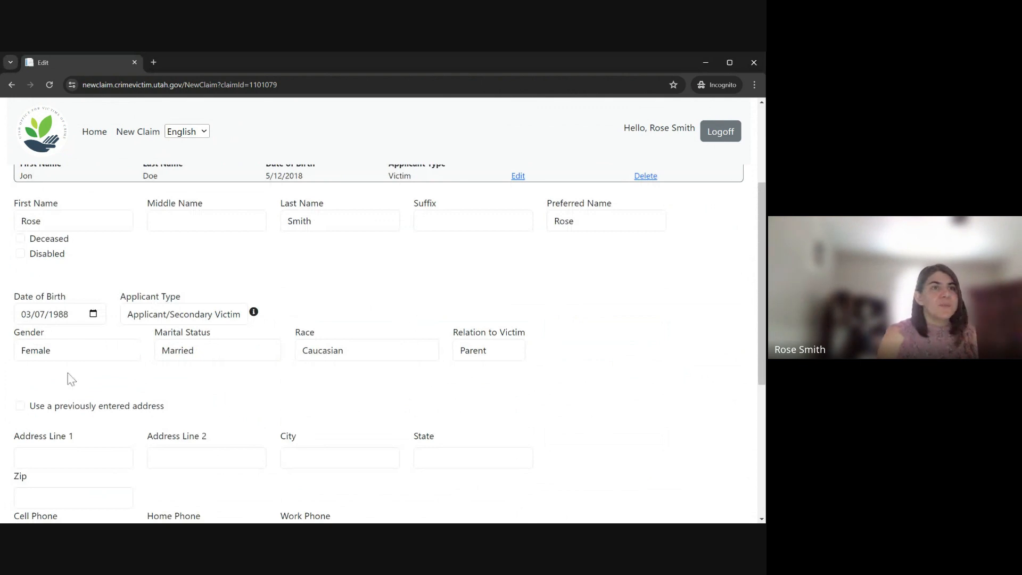
scroll(70, 381, down, 1)
click(70, 355)
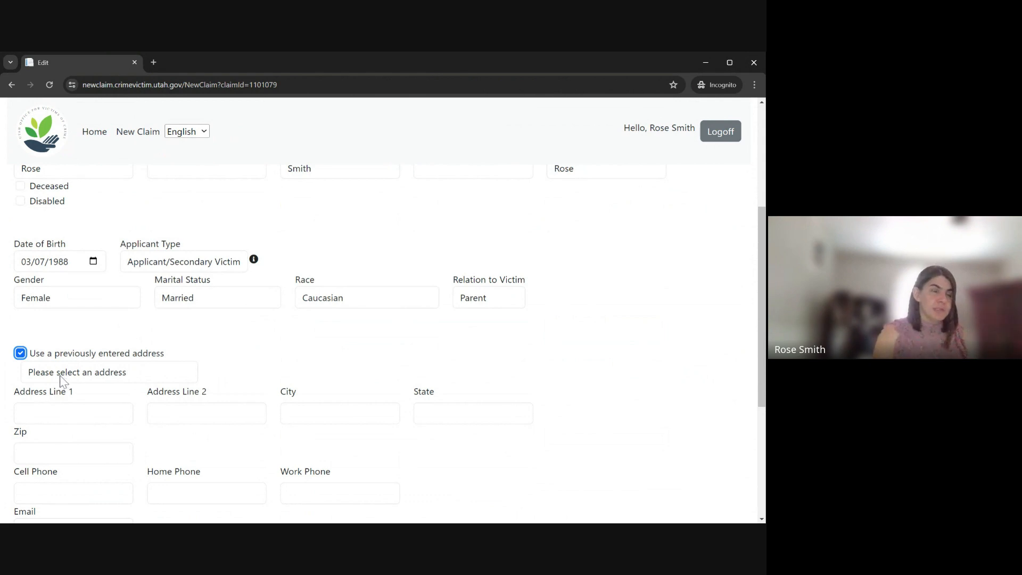
key(Tab)
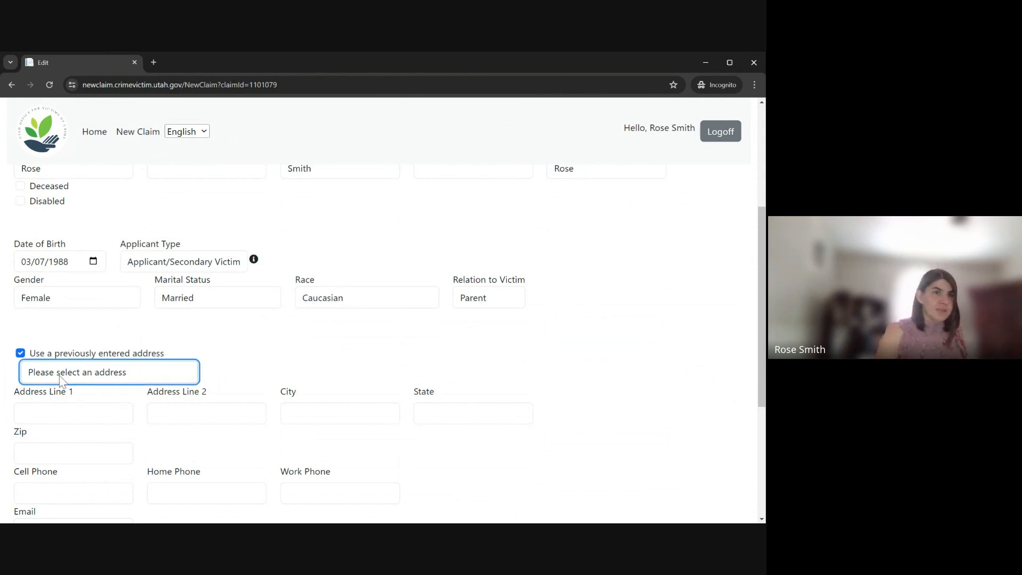
click(47, 401)
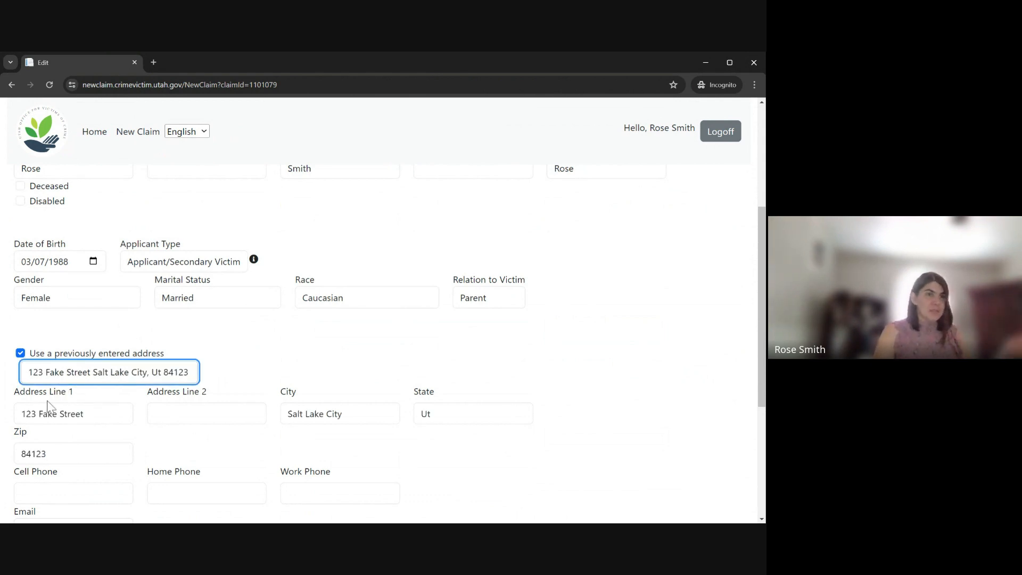
Fill in the applicant's cell phone and e-mail and choose Receive Email Only.
scroll(47, 401, down, 1)
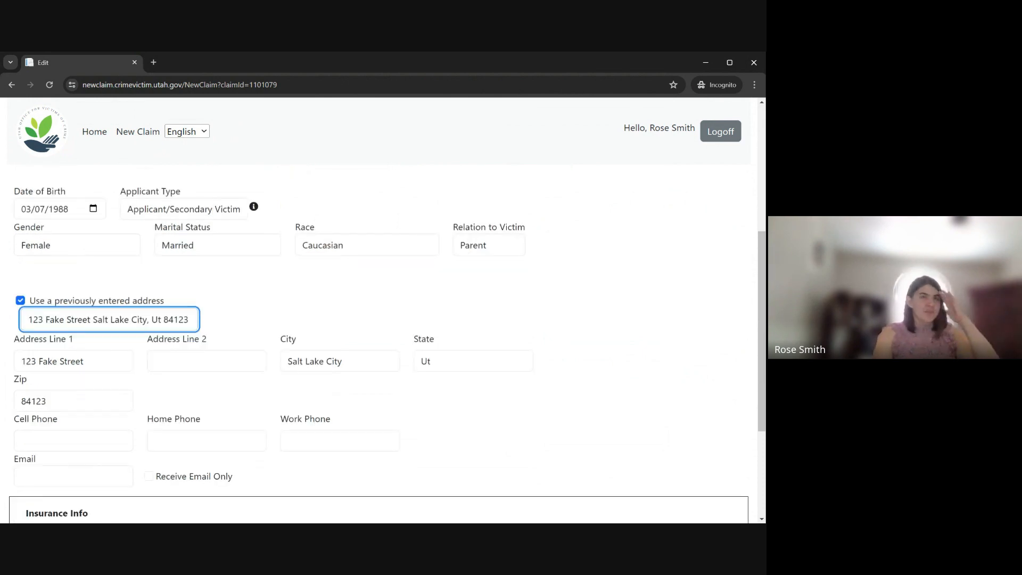
click(73, 441)
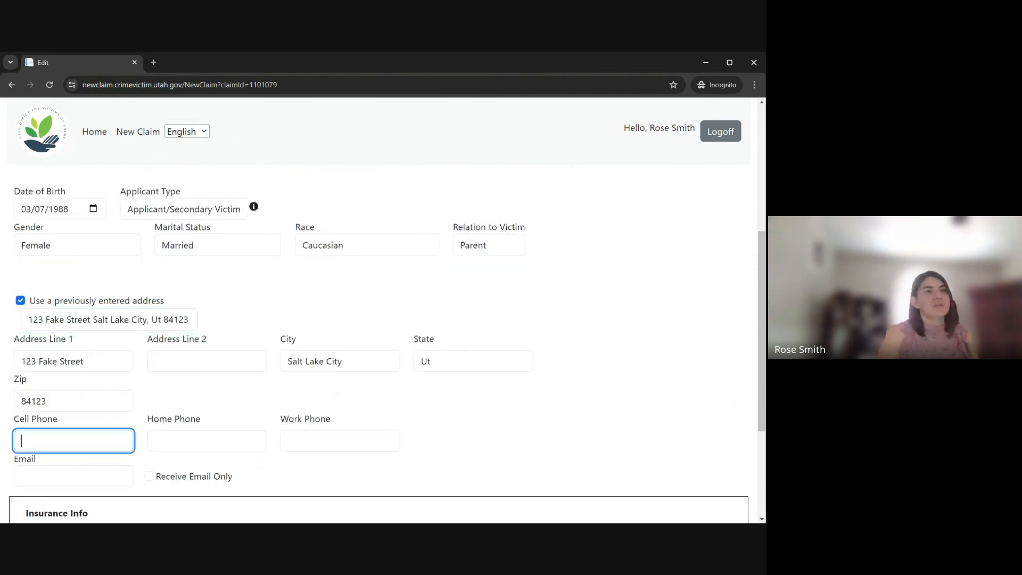
text(000-00)
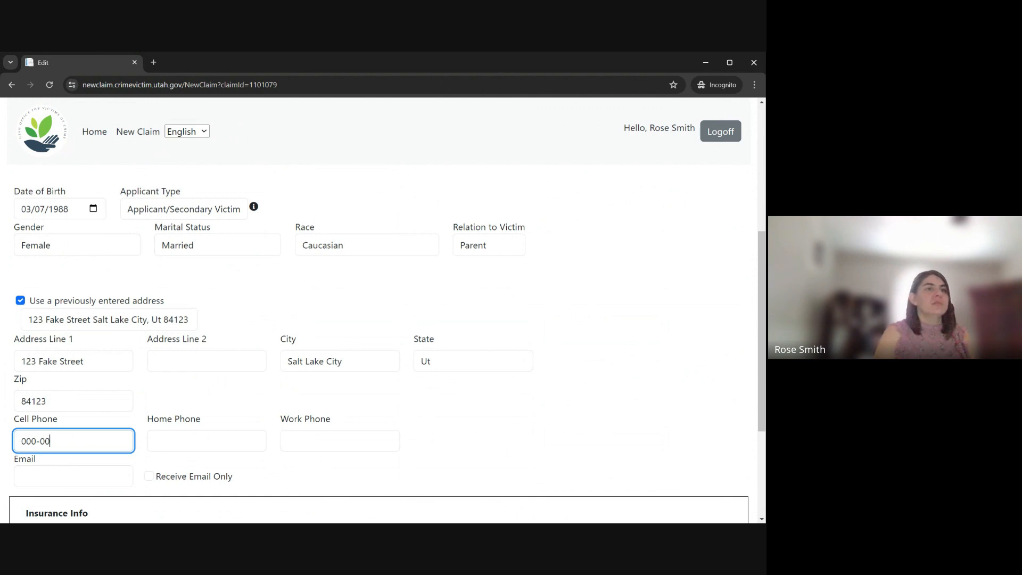
text(0-0000)
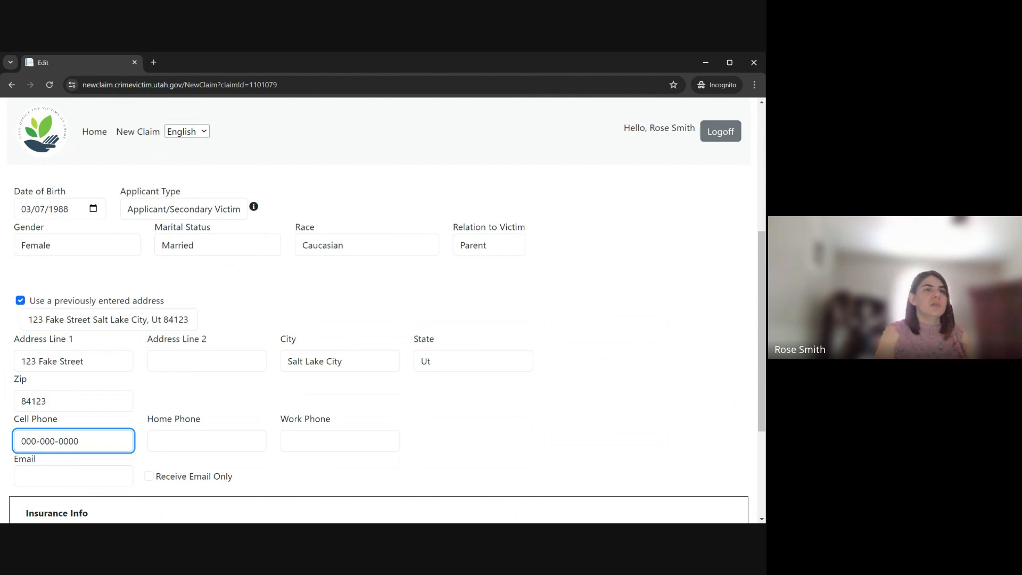
key(Tab)
key(Tab)
key(Tab)
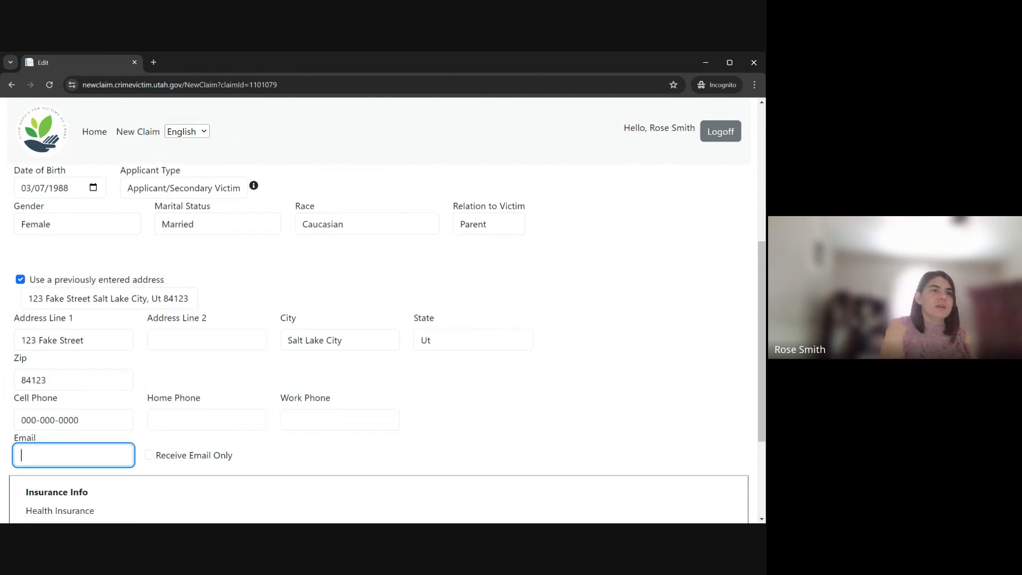
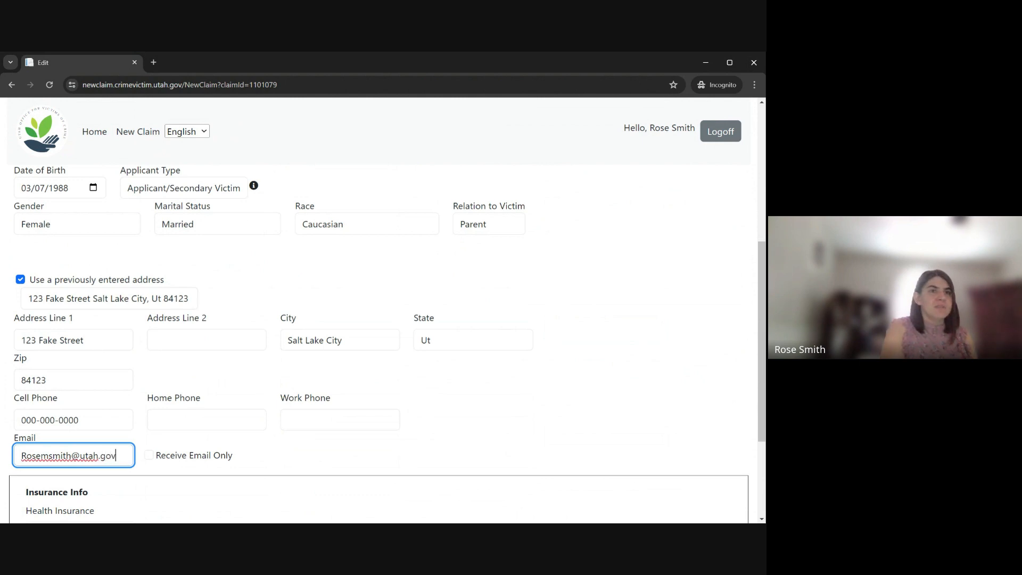
click(148, 455)
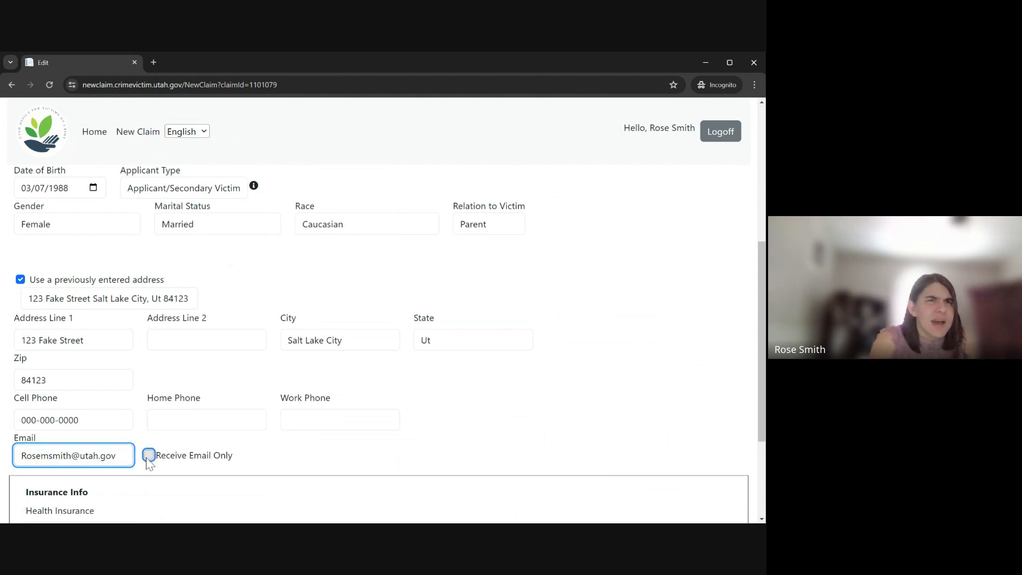
Set the applicant's health insurance coverage with provider PEHP.
scroll(110, 408, down, 2)
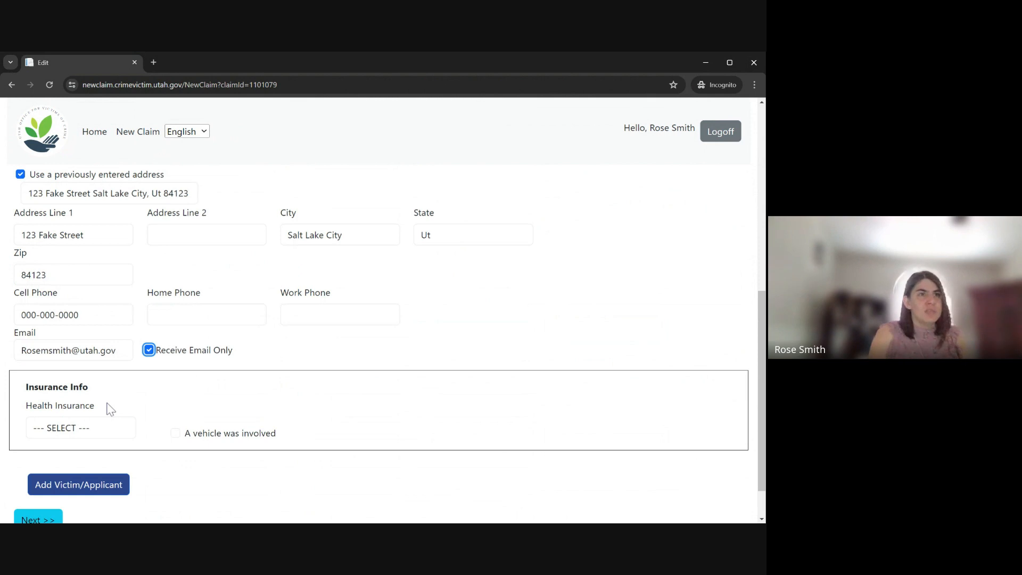
click(69, 428)
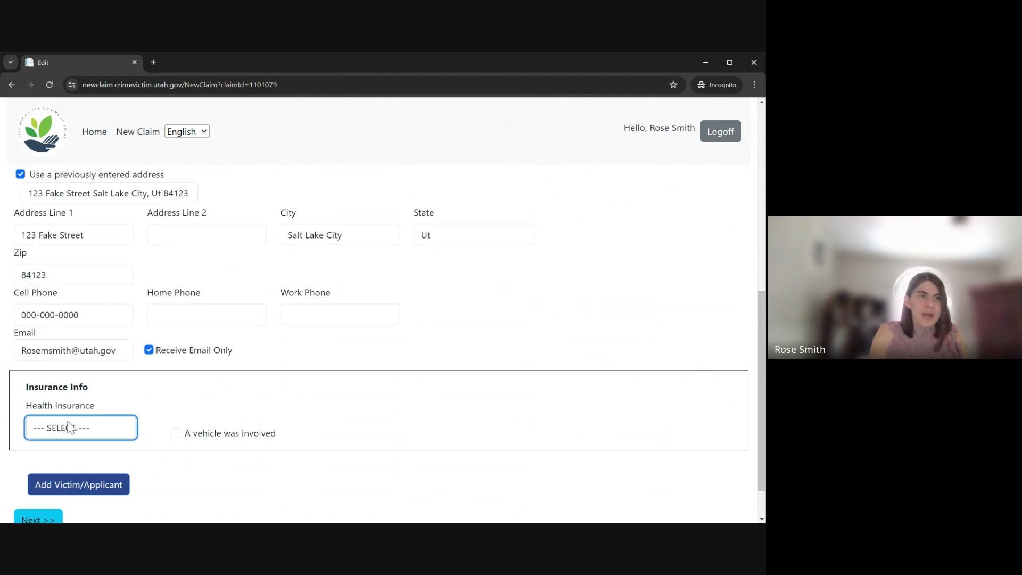
key(Down)
key(Tab)
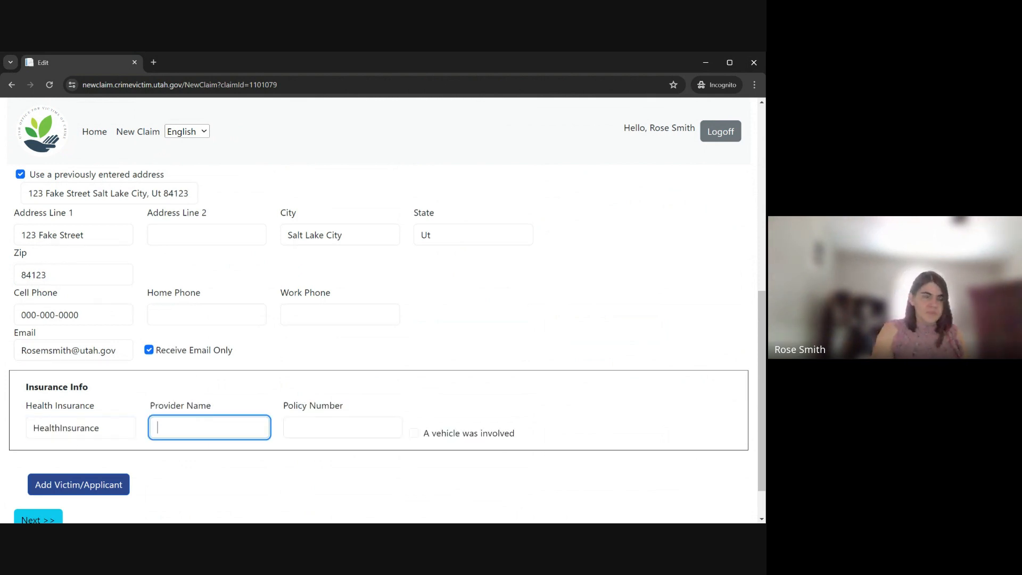
text(Pehp)
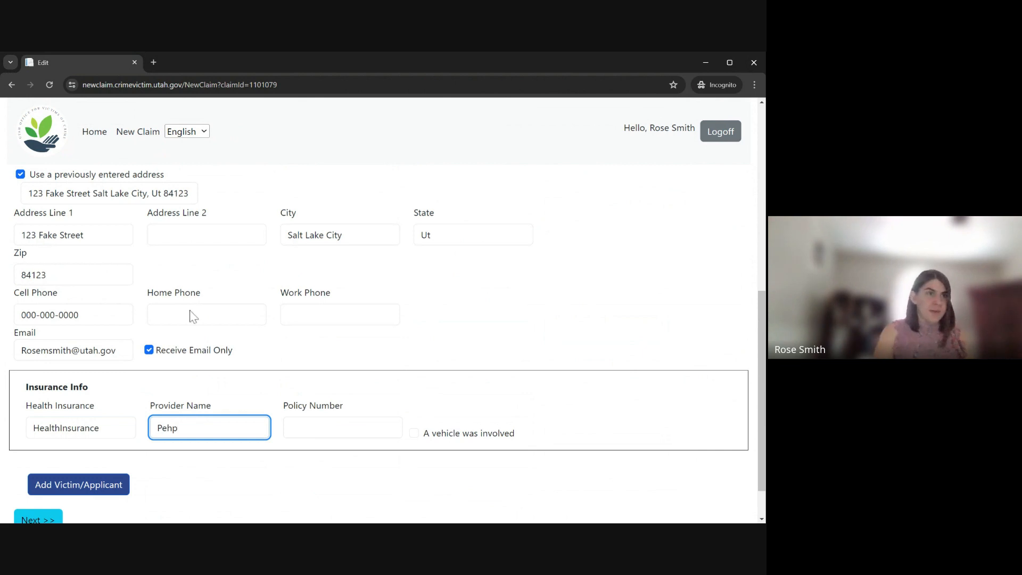
click(103, 487)
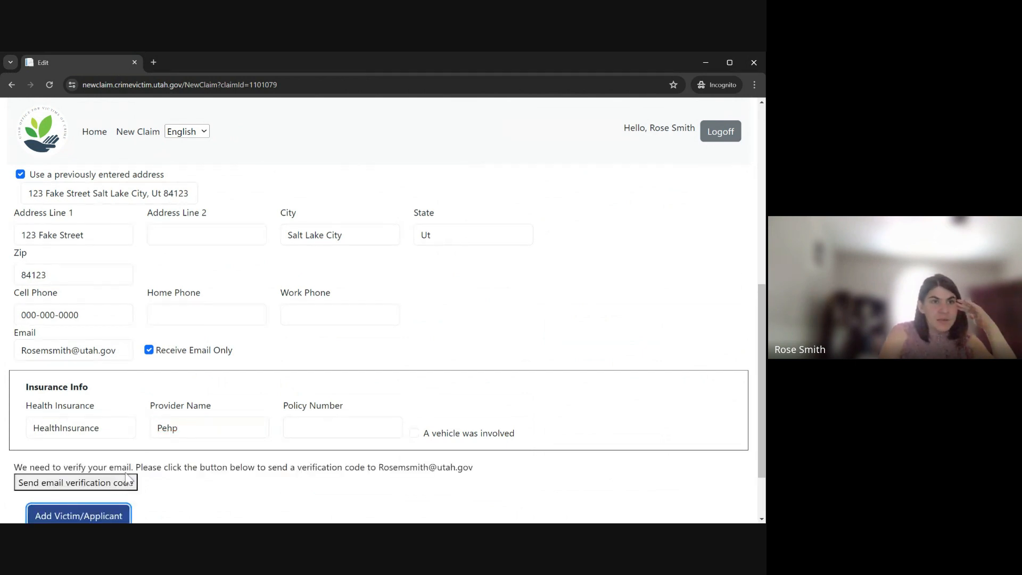
Verify the applicant's e-mail with the emailed code and save the applicant.
scroll(186, 410, down, 1)
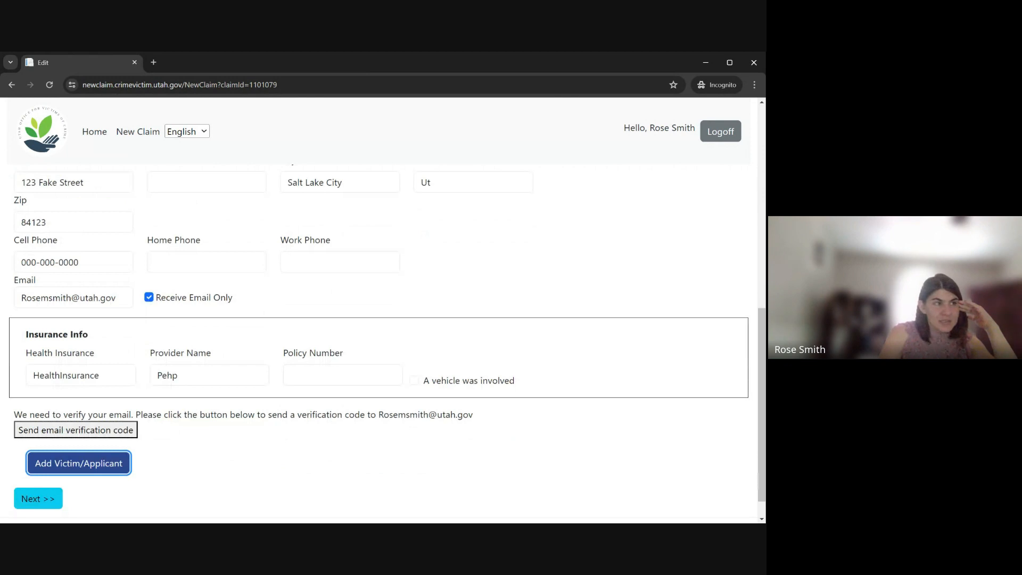
click(101, 431)
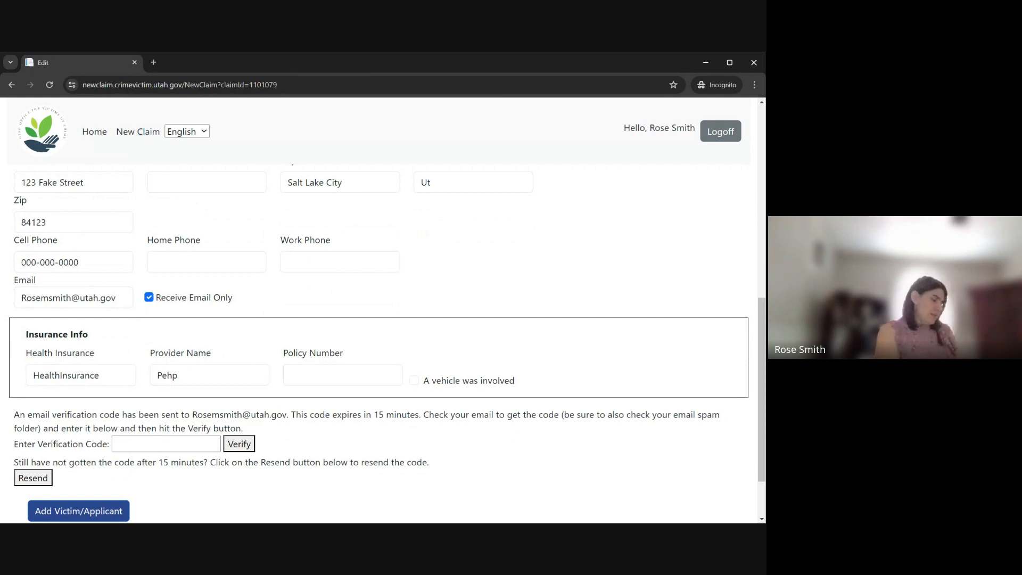
click(167, 443)
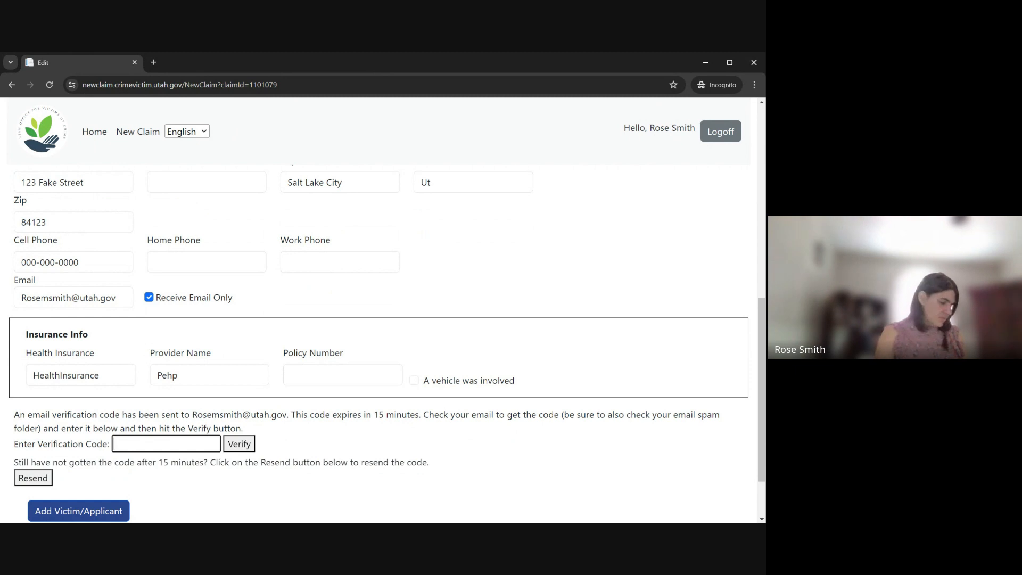
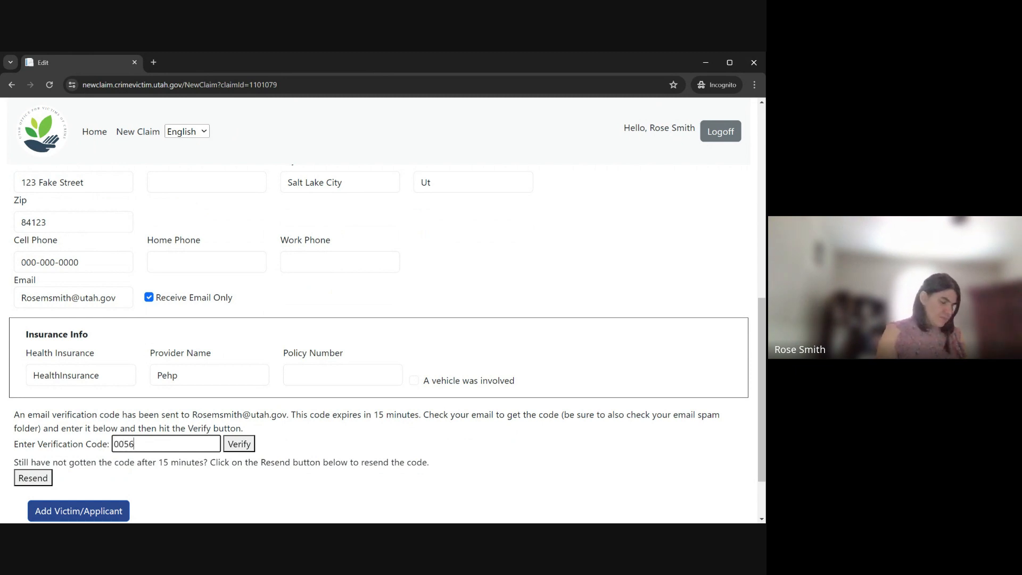
click(234, 447)
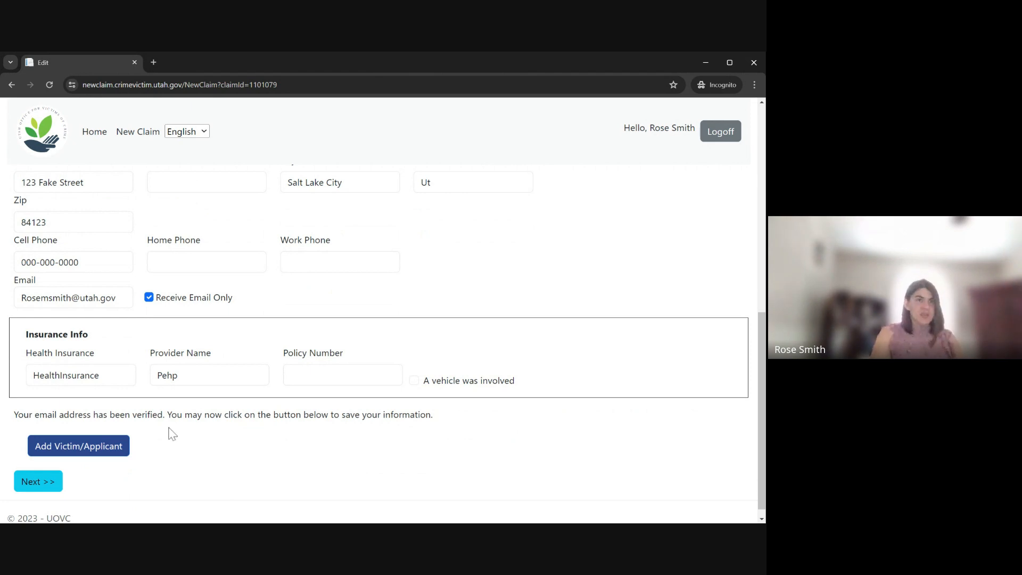
click(79, 447)
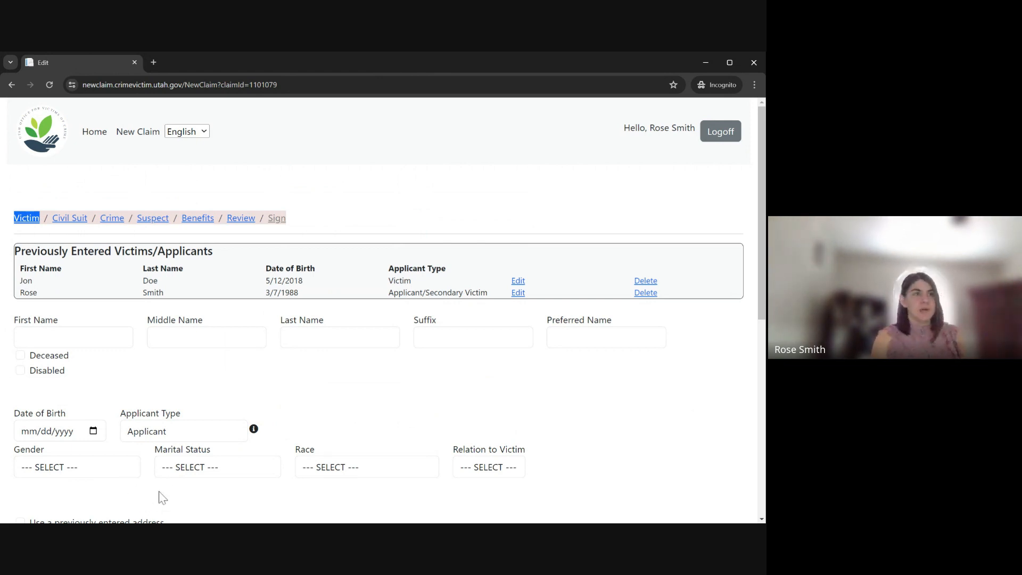
Scroll down the Victim page to review both saved people and reach Next.
scroll(158, 493, down, 1)
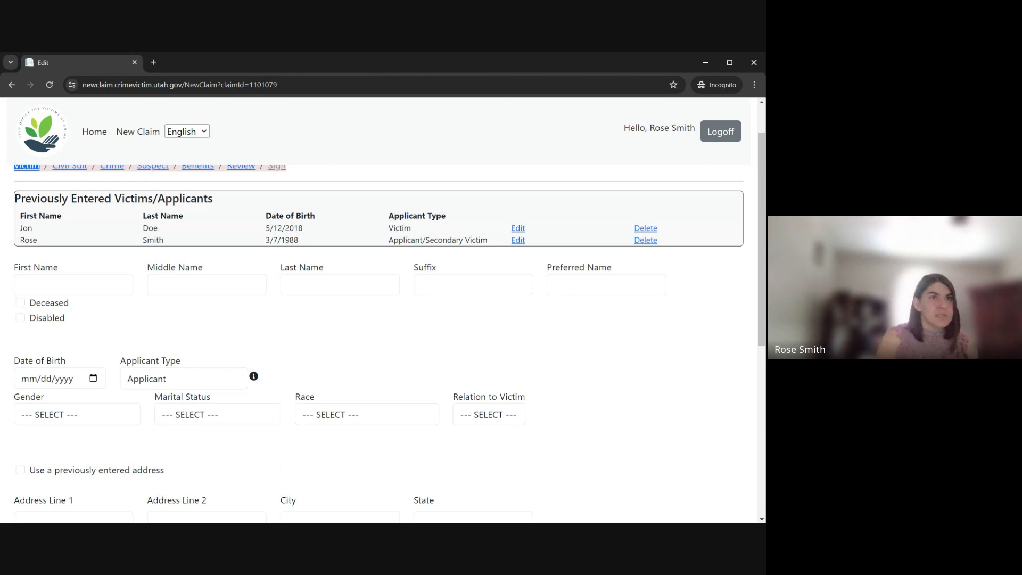
scroll(183, 304, down, 1)
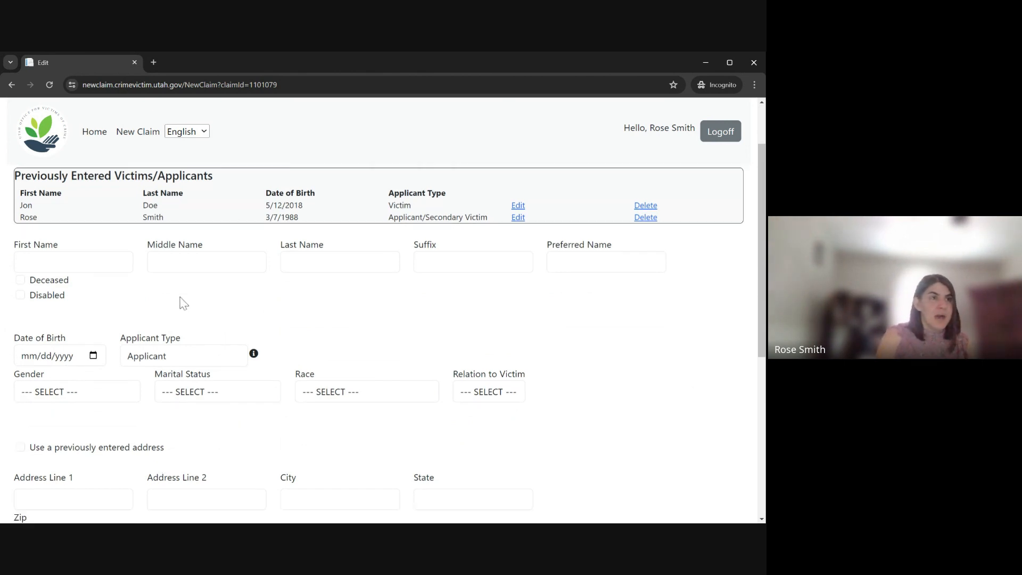
scroll(184, 303, down, 5)
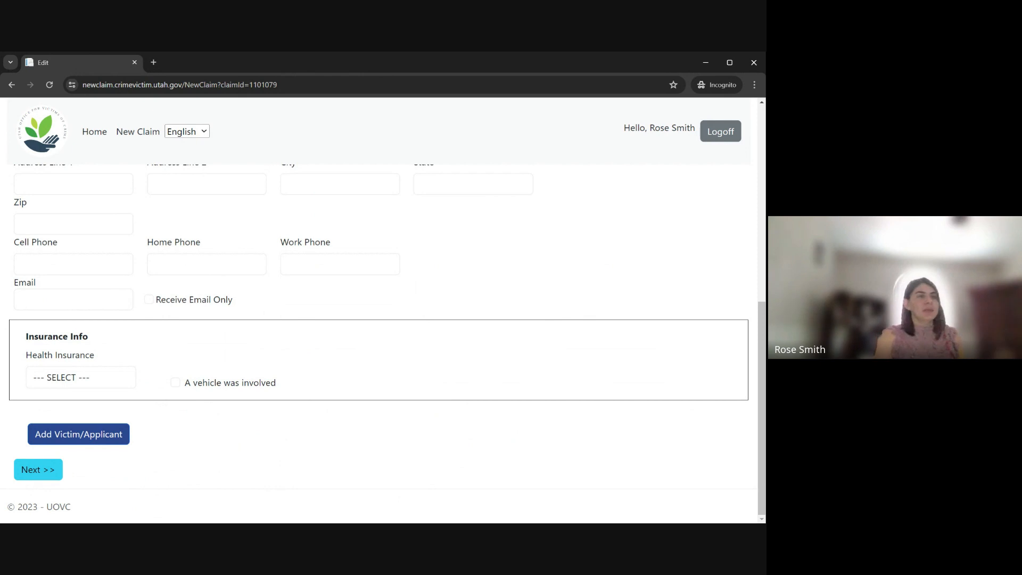
Pass through the Civil Suit page with no attorney hired to the crime details.
click(37, 470)
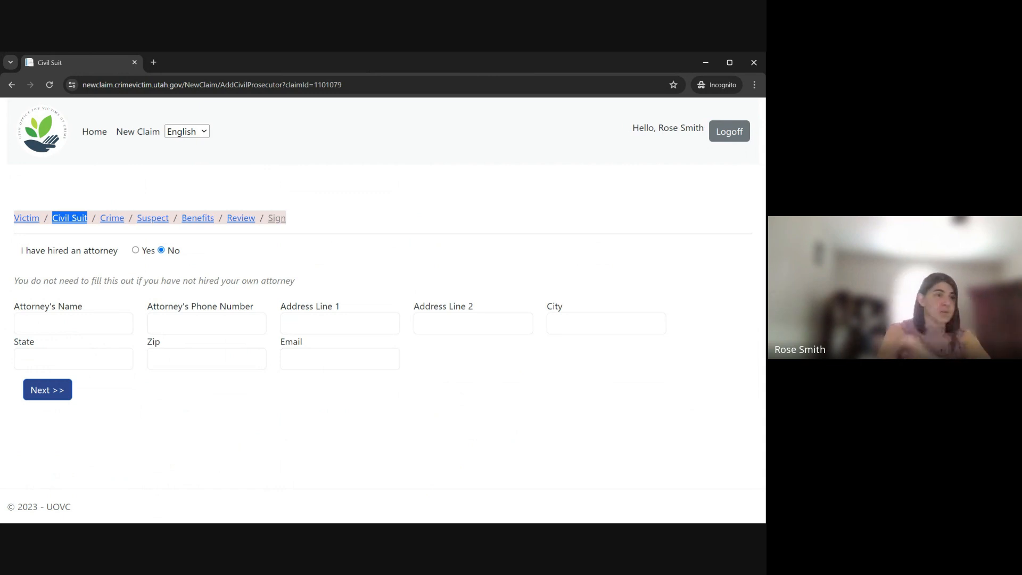
click(53, 398)
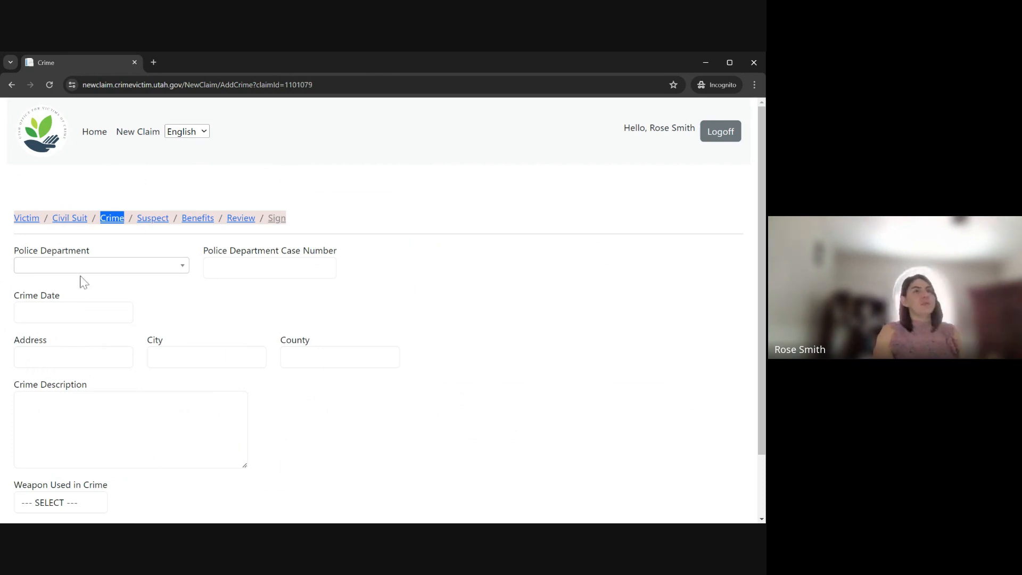
Select Salt Lake City Police Dept, case number 123123, crime date 5/9/2024.
click(91, 271)
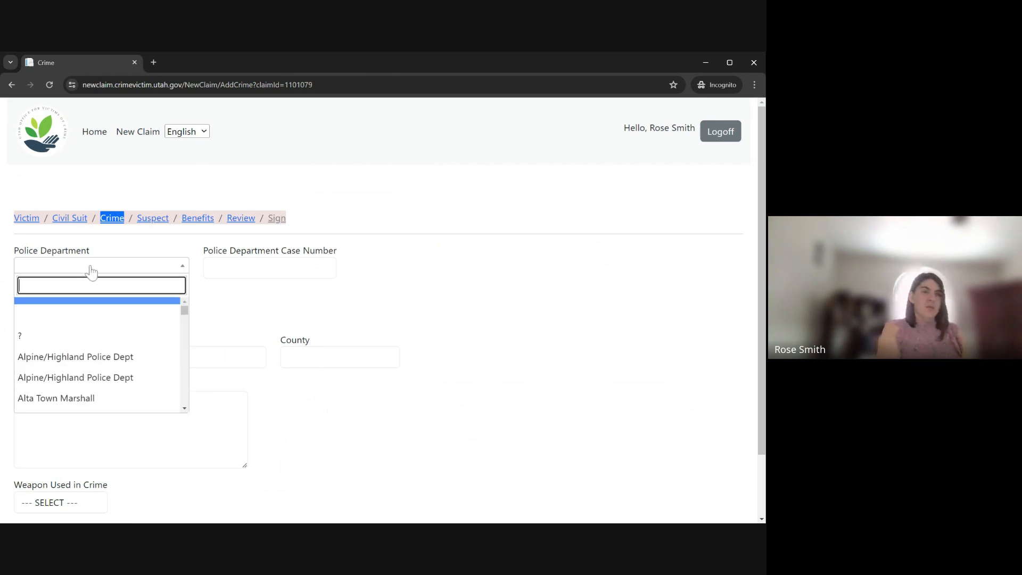
text(Salt)
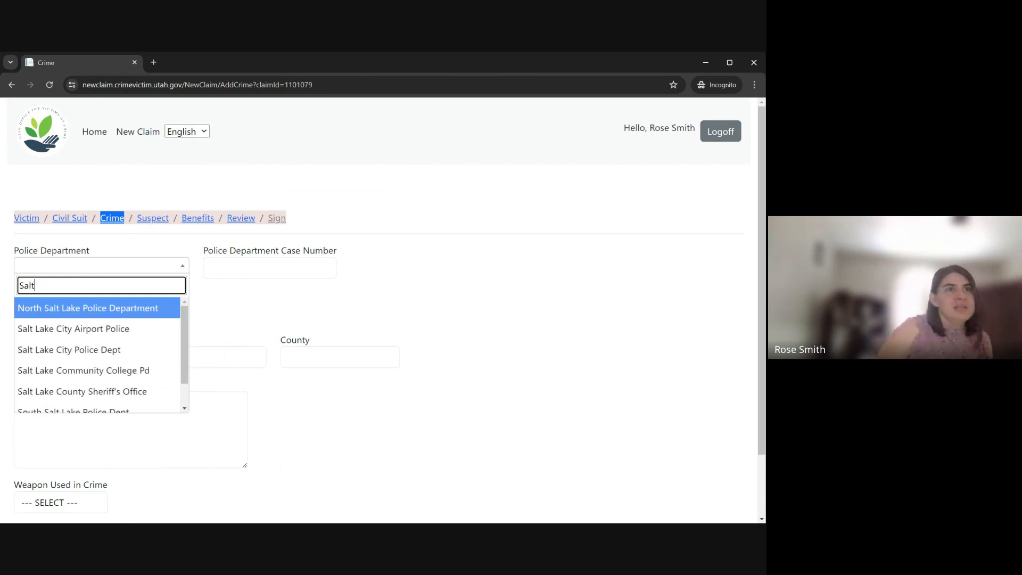
key(Down)
key(Down)
key(Return)
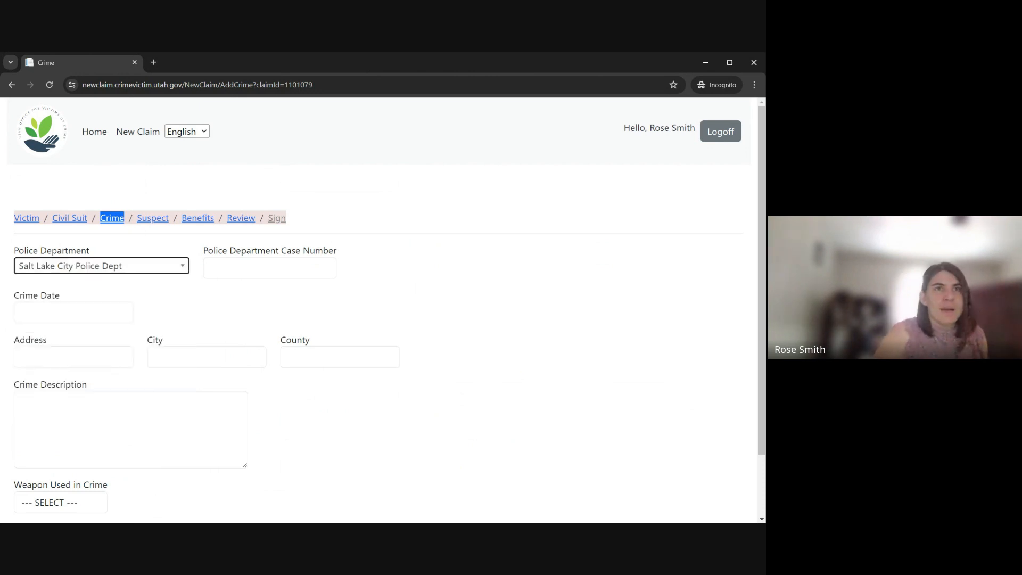
click(261, 268)
text(1)
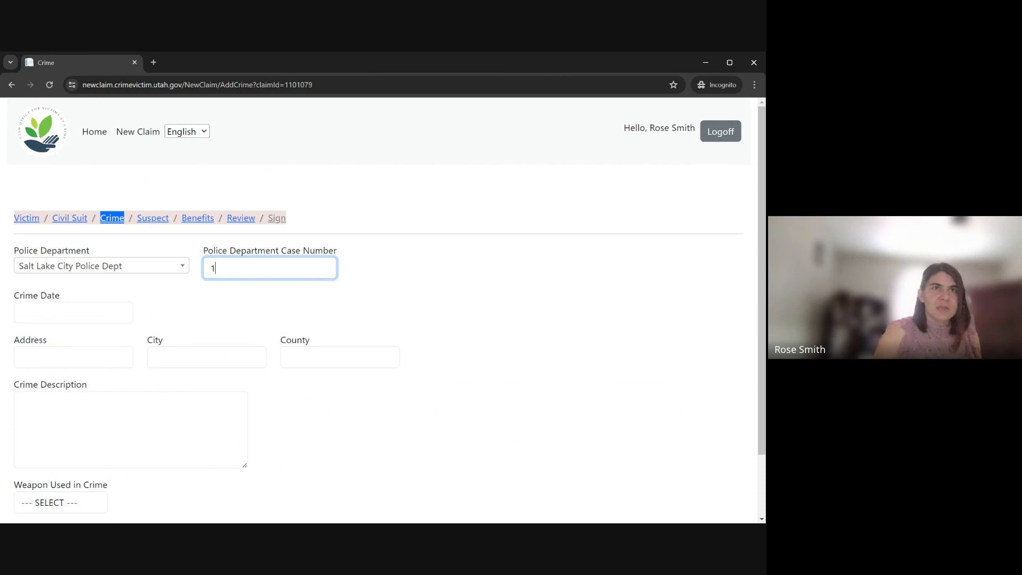
text(23123)
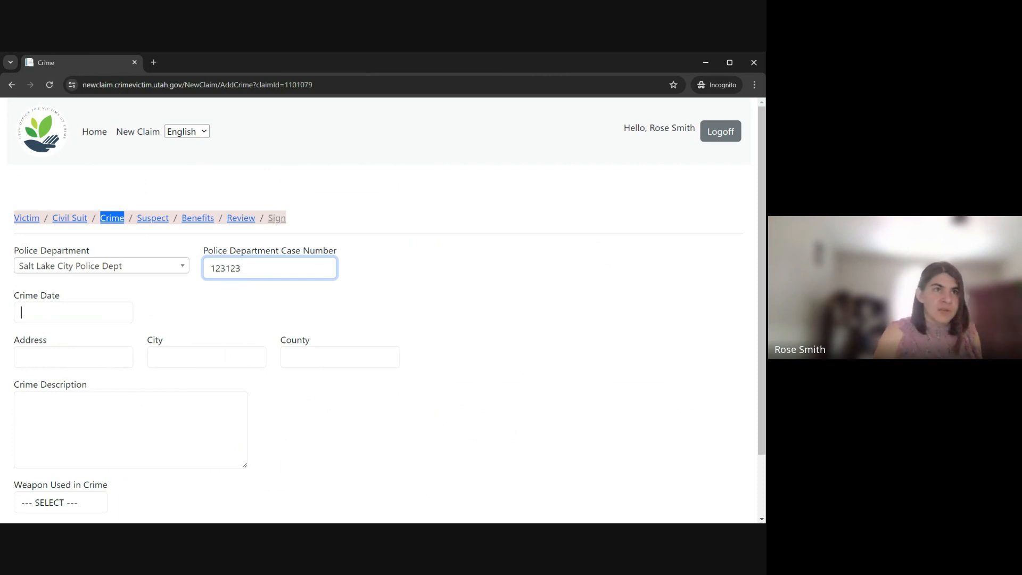
click(21, 312)
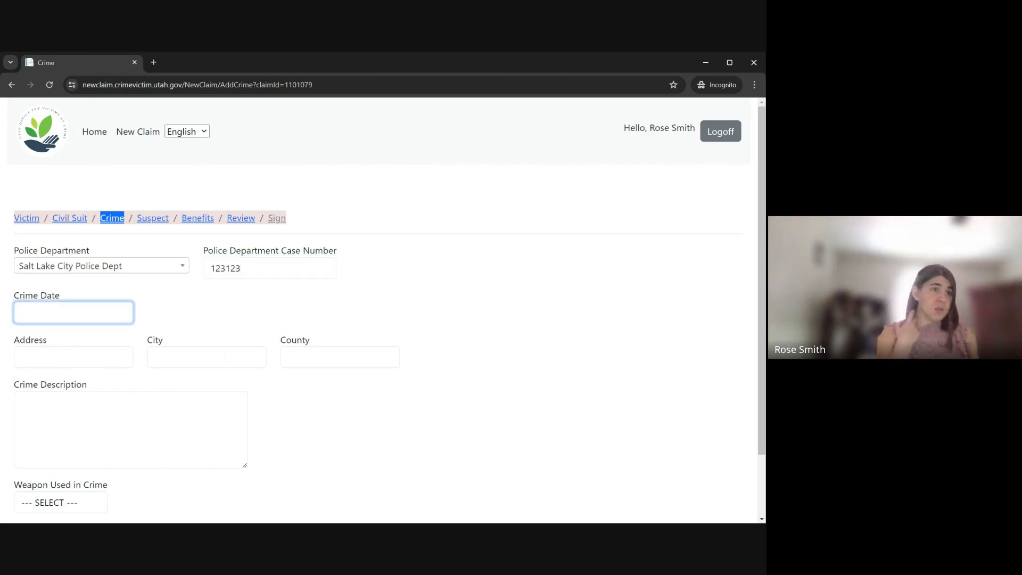
text(5)
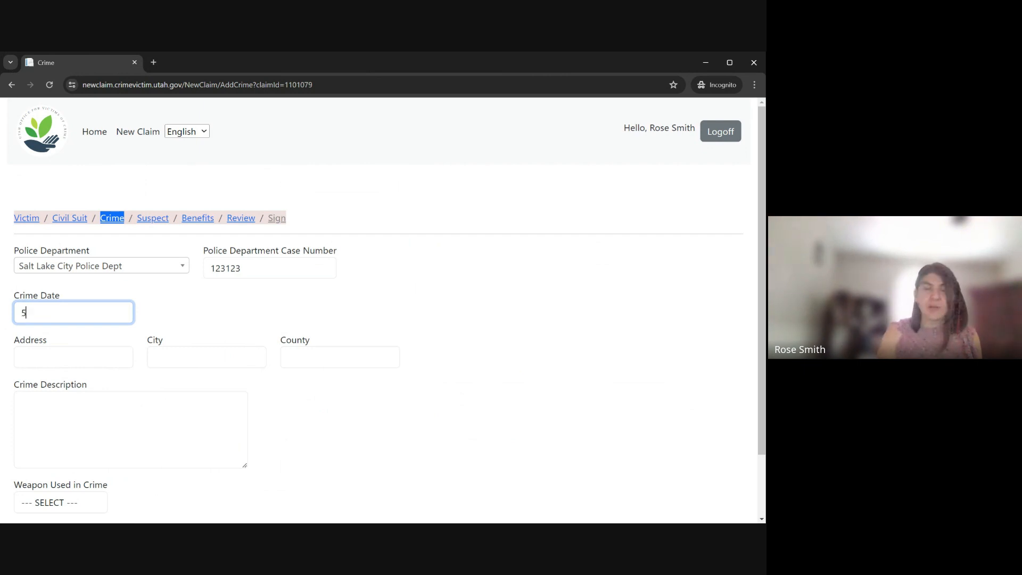
text(/9/2024)
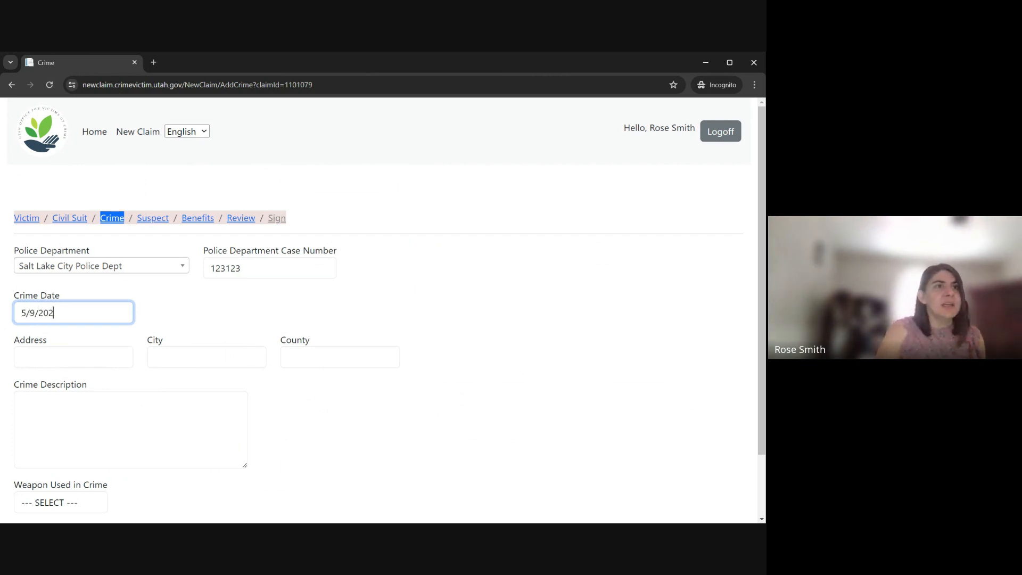
key(Tab)
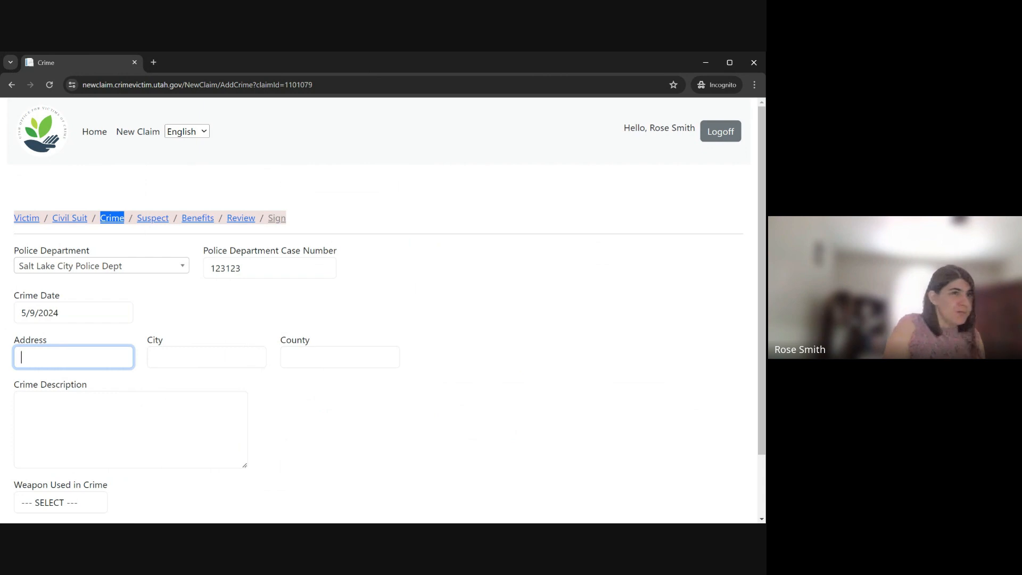
Enter Salt Lake City, Salt Lake County and description 'assault by a minor outside of the school yard'.
key(Tab)
text(Sa;t)
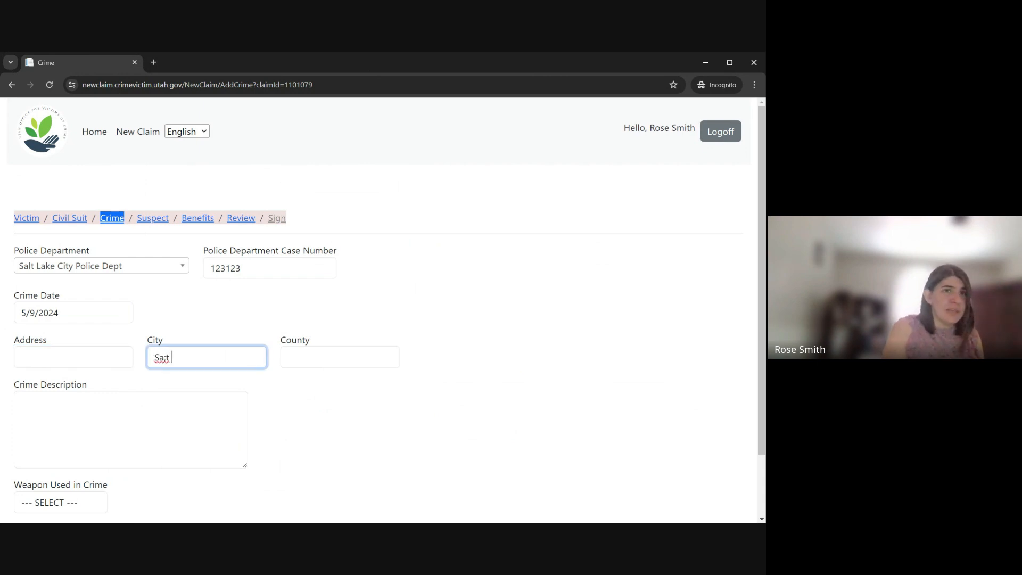
key(BackSpace)
key(BackSpace)
key(BackSpace)
text(lt Lak)
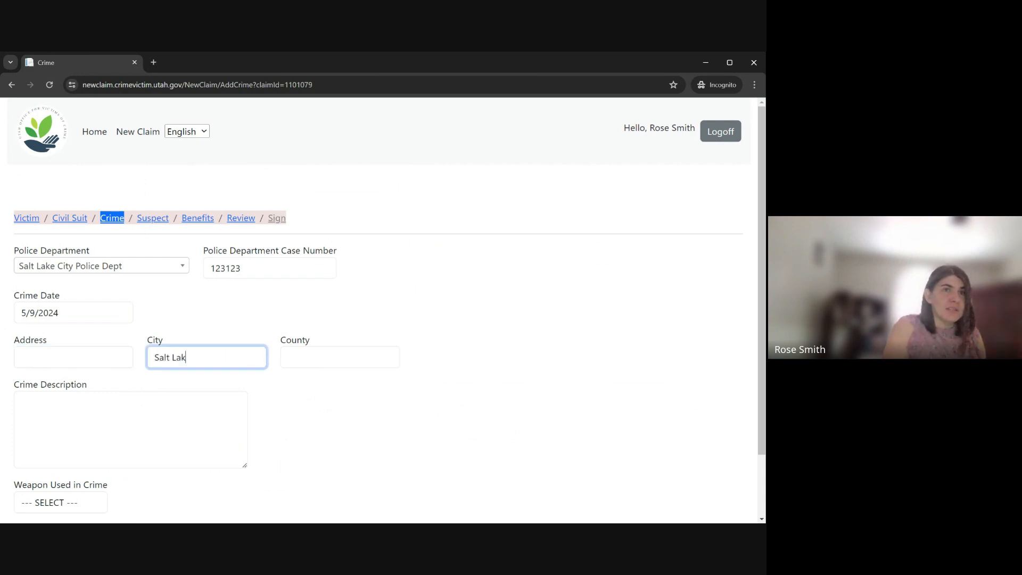
text(e City)
key(Tab)
text(Salt)
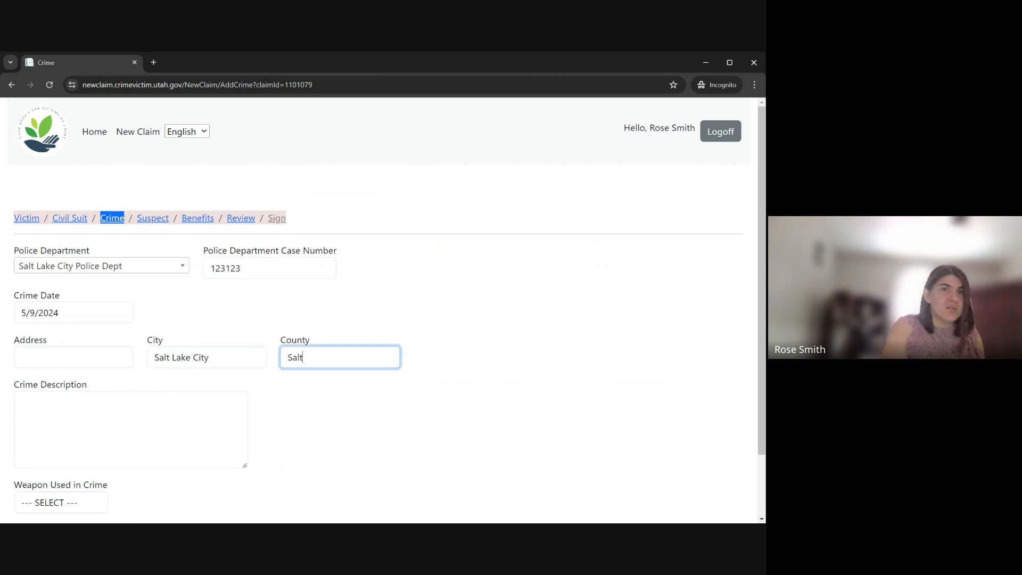
text( Lake County)
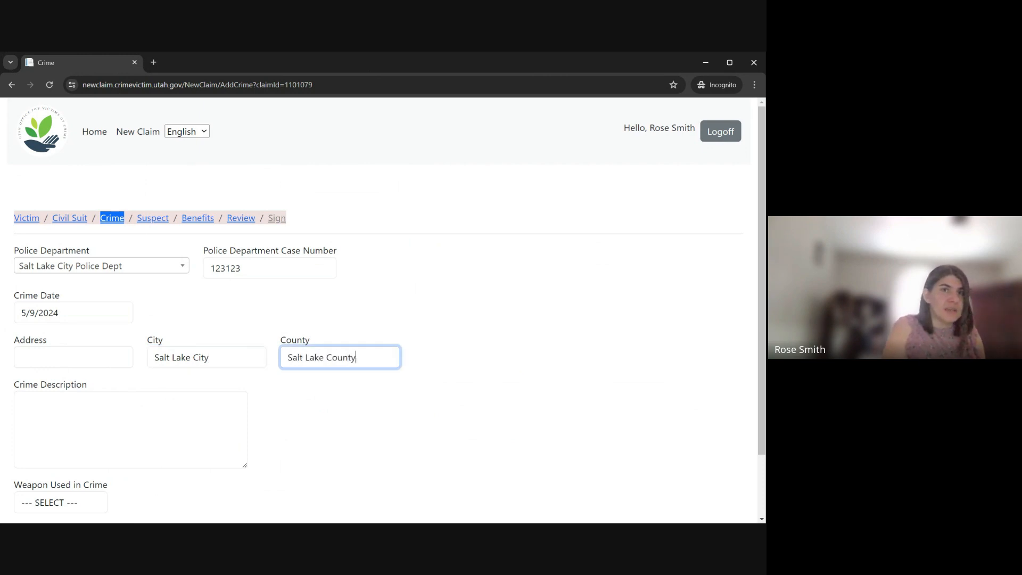
key(Tab)
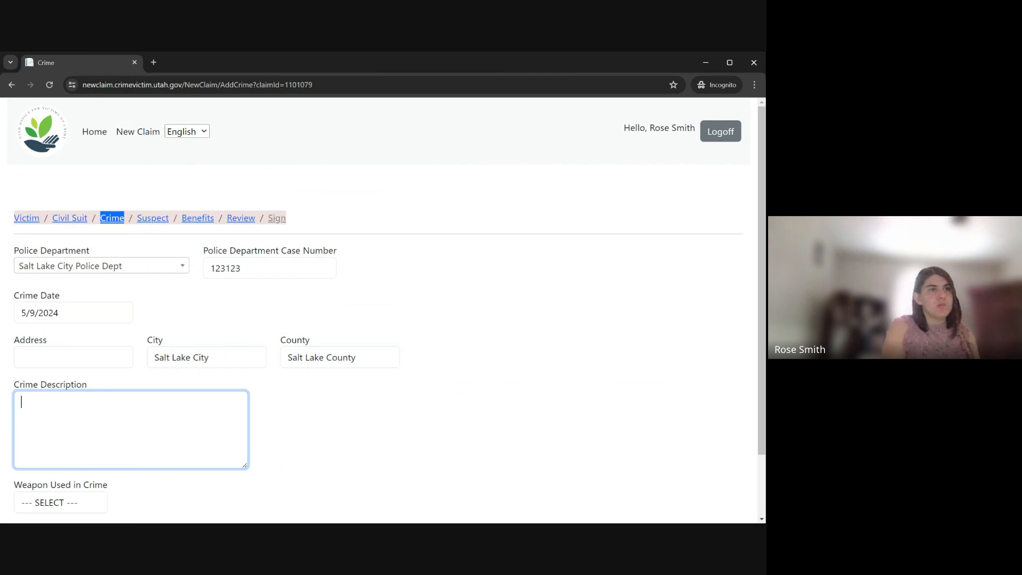
text(assault)
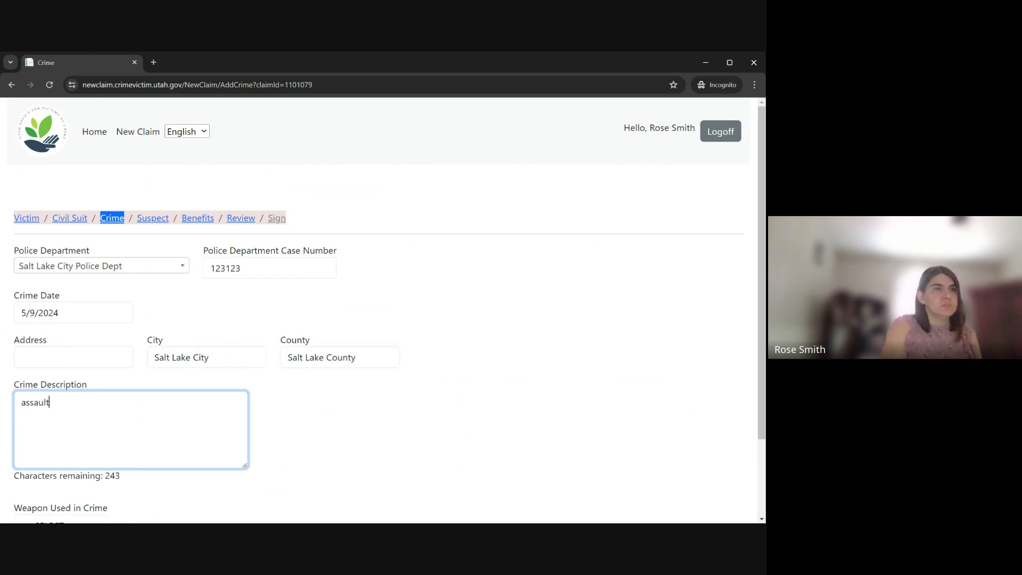
text( by a minor )
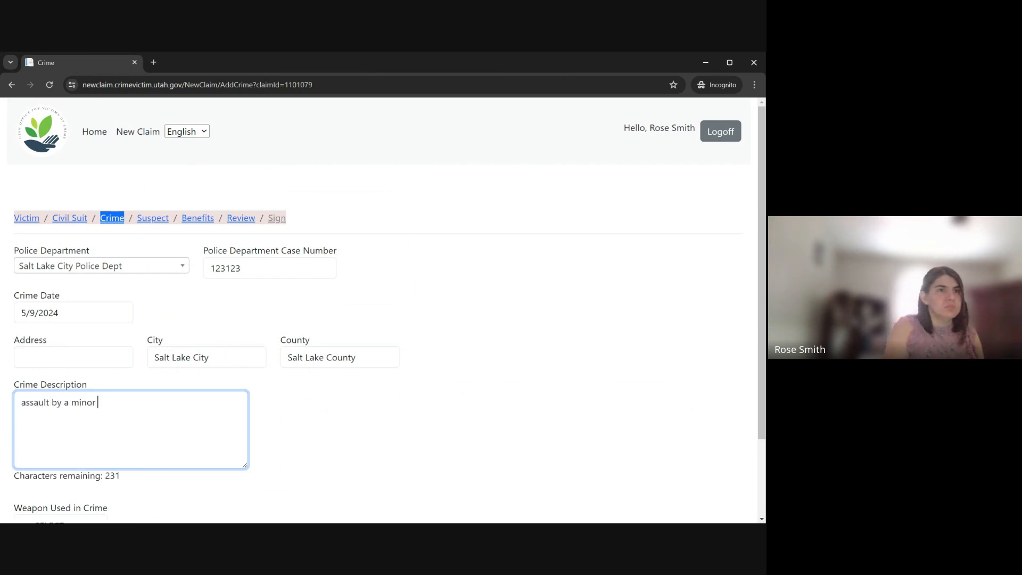
text(outside of the)
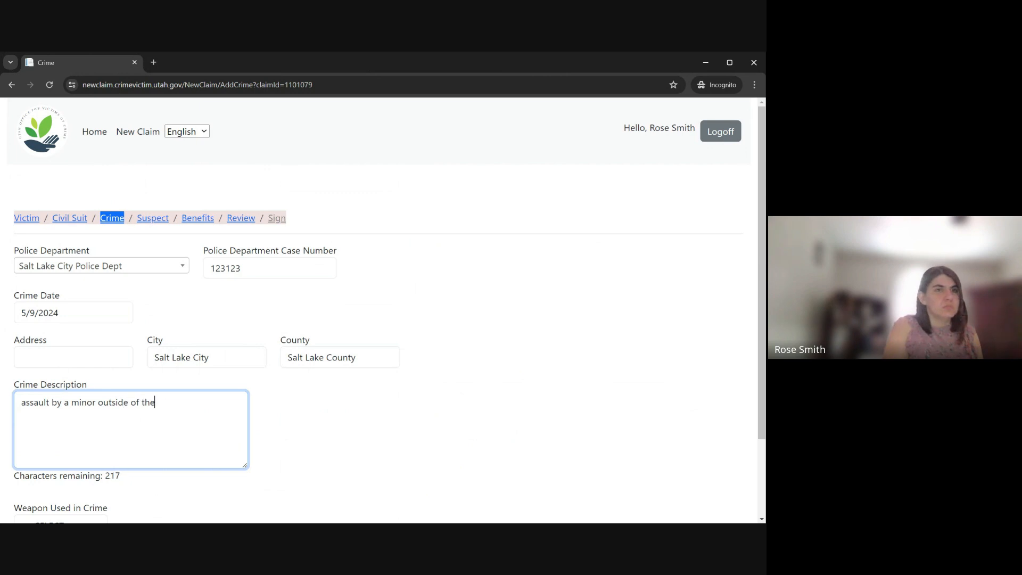
text( school yard)
scroll(170, 341, down, 2)
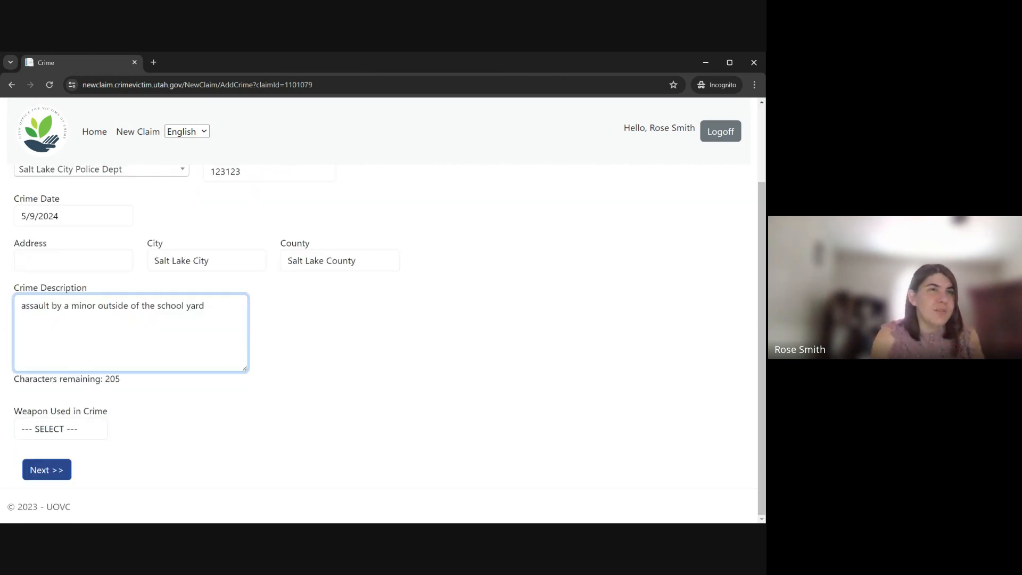
Set the weapon used in the crime to Other, described as 'hands'.
click(69, 439)
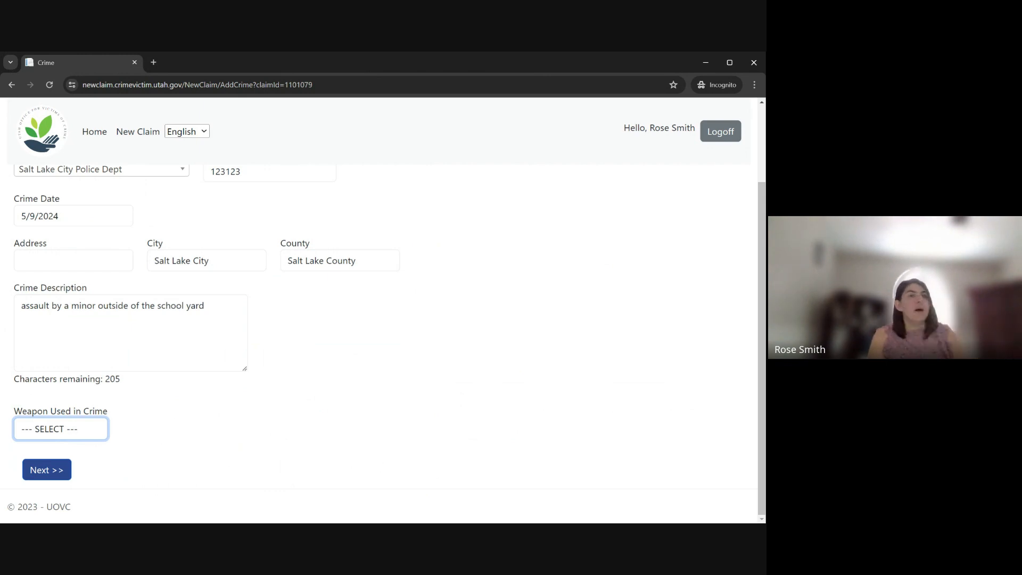
click(63, 450)
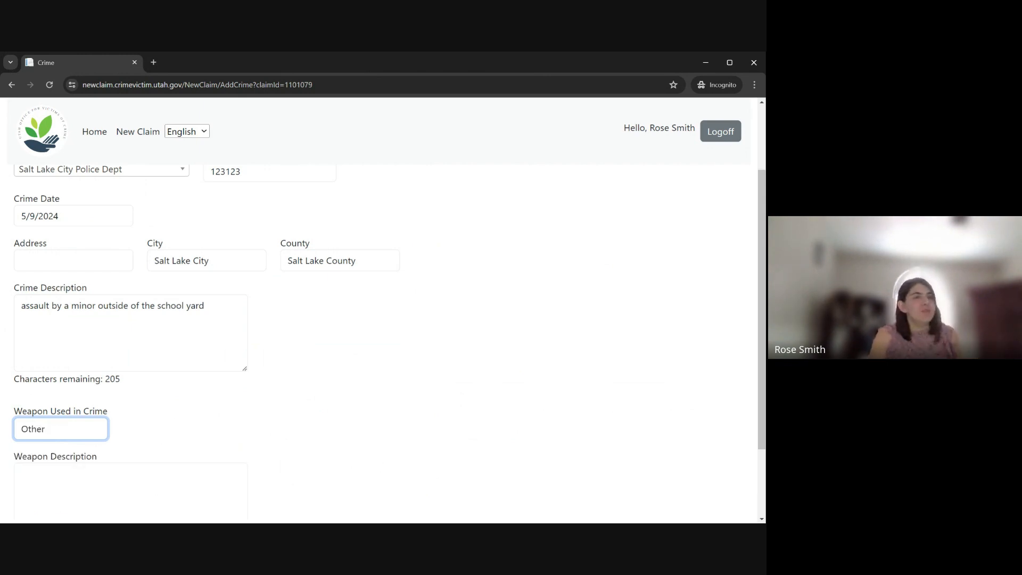
scroll(72, 439, down, 1)
click(75, 438)
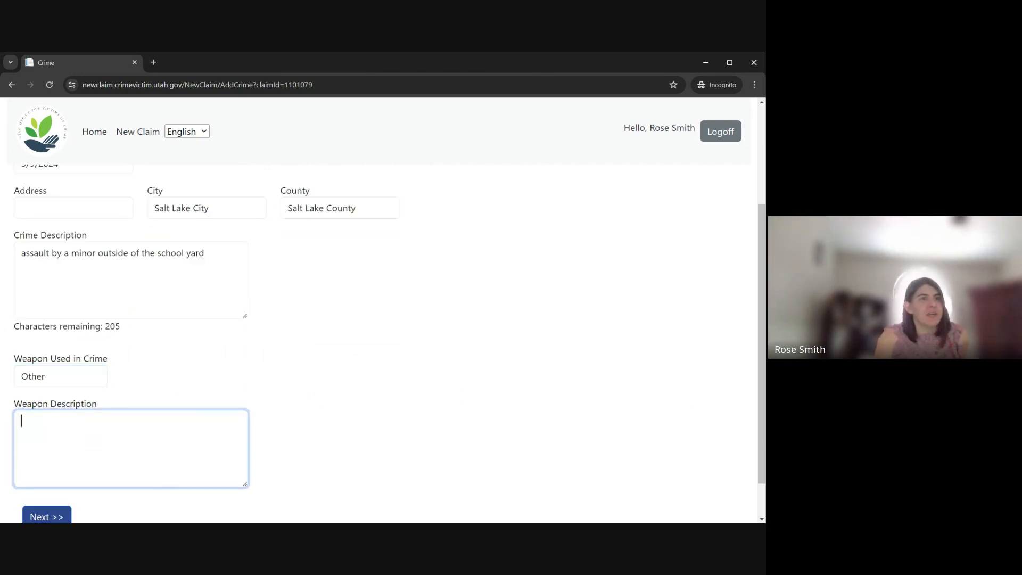
scroll(384, 343, down, 1)
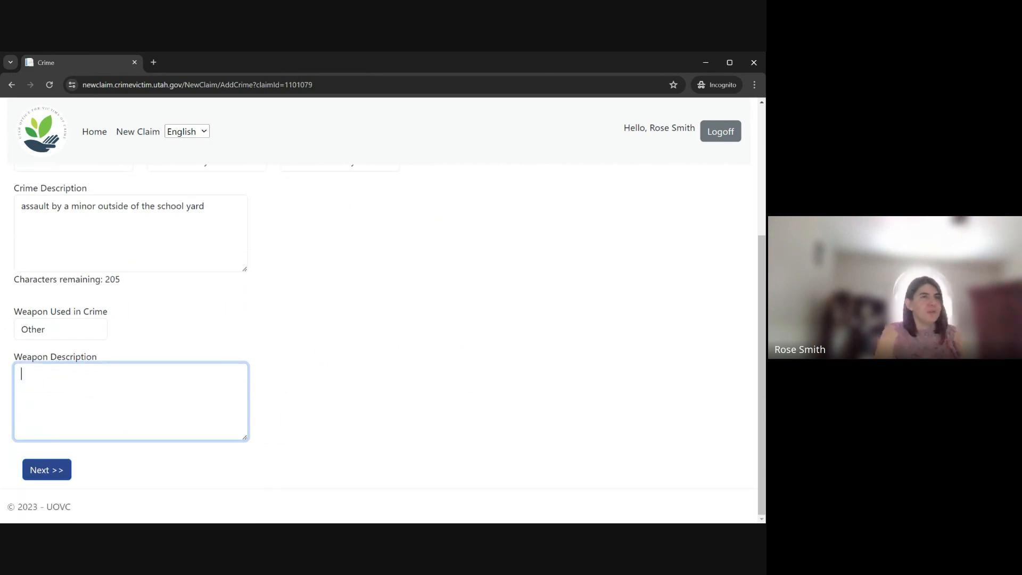
text(hands)
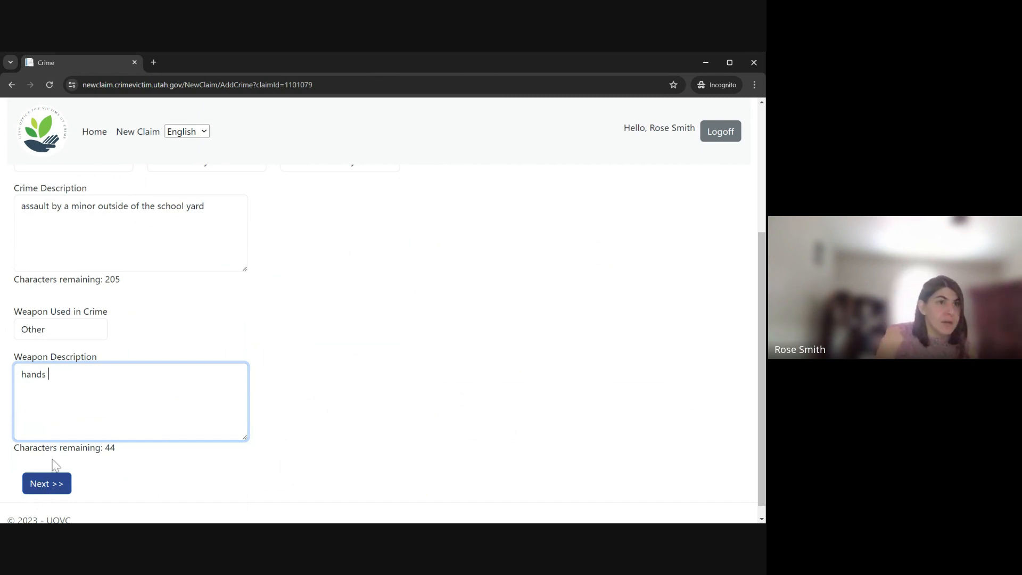
scroll(179, 359, up, 1)
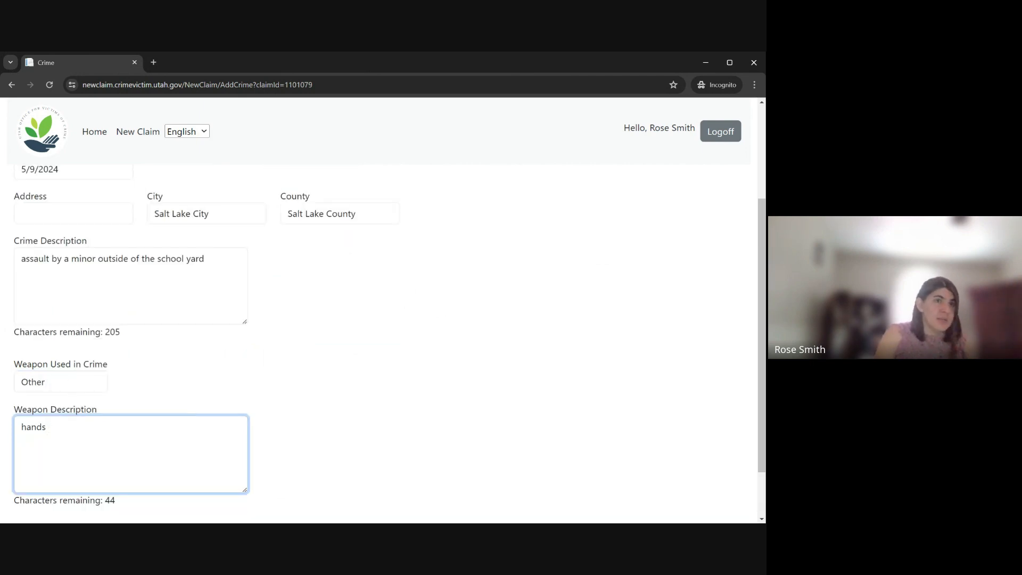
scroll(155, 407, up, 1)
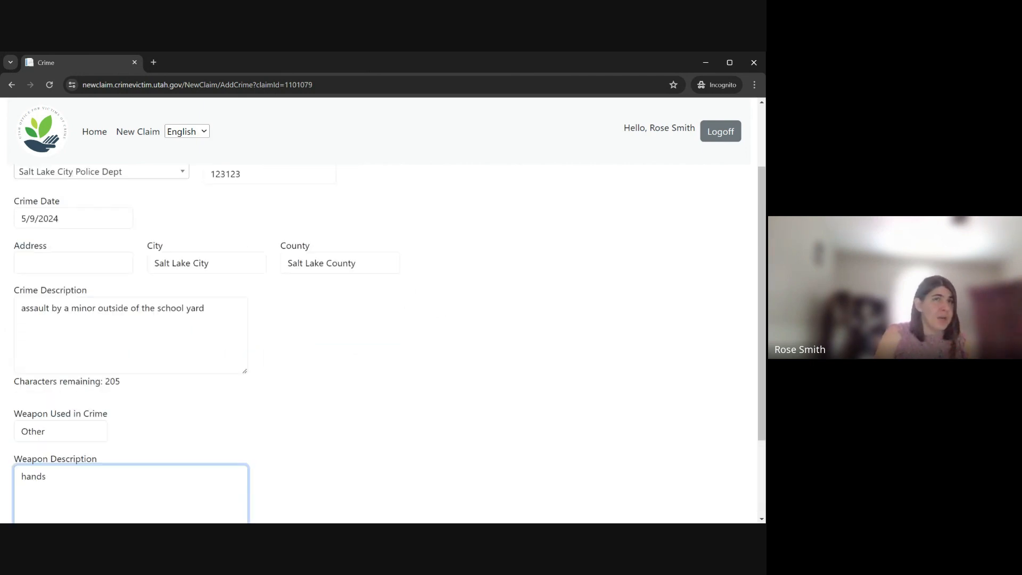
scroll(155, 405, up, 2)
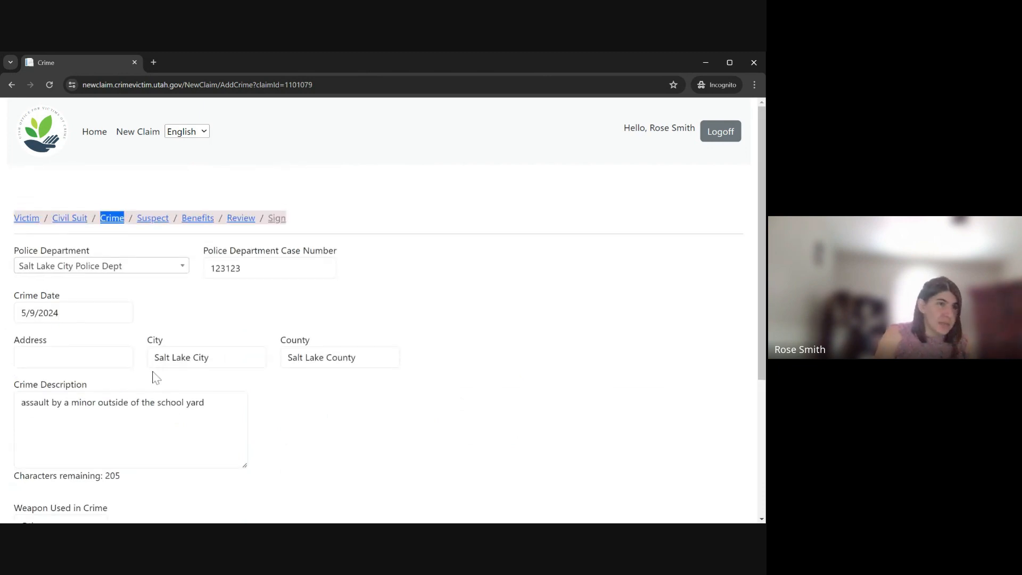
scroll(120, 412, down, 4)
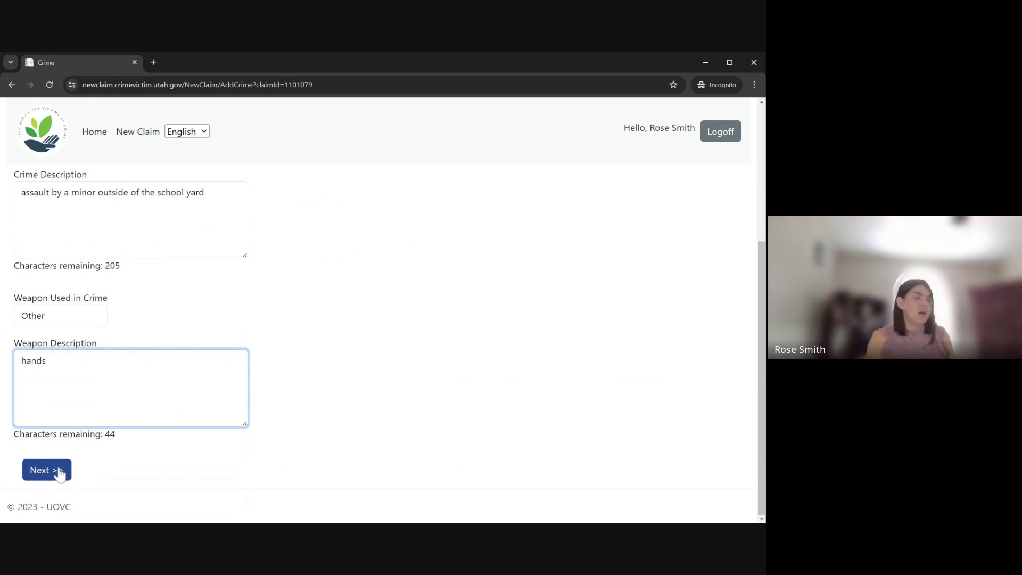
scroll(189, 373, up, 3)
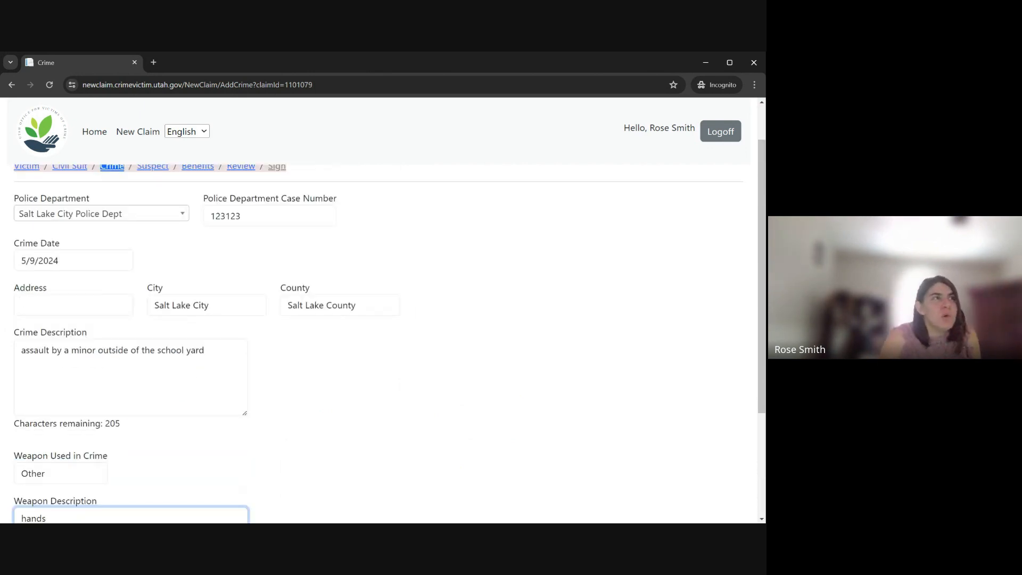
scroll(183, 390, up, 1)
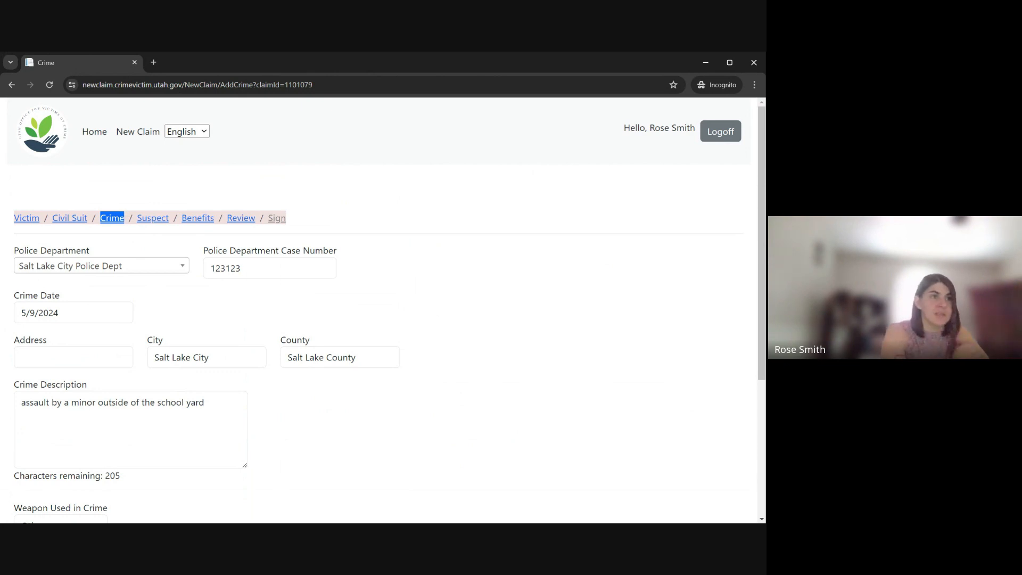
On the Suspect page, enter the suspect's first and last name and birth date 05/02/2008.
scroll(171, 269, down, 4)
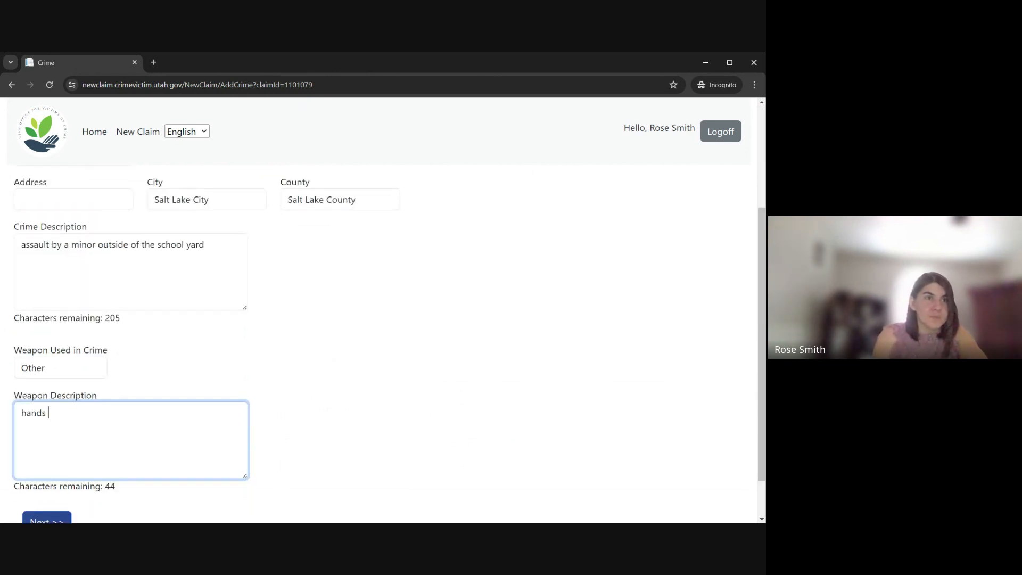
click(56, 472)
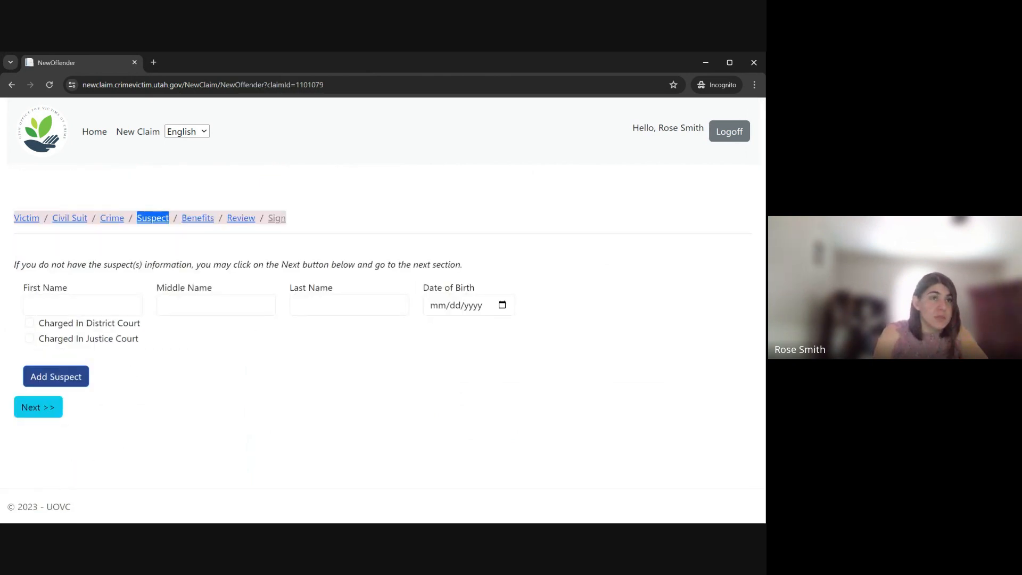
mouse_move(92, 264)
mouse_down()
mouse_move(107, 265)
mouse_move(91, 264)
mouse_up()
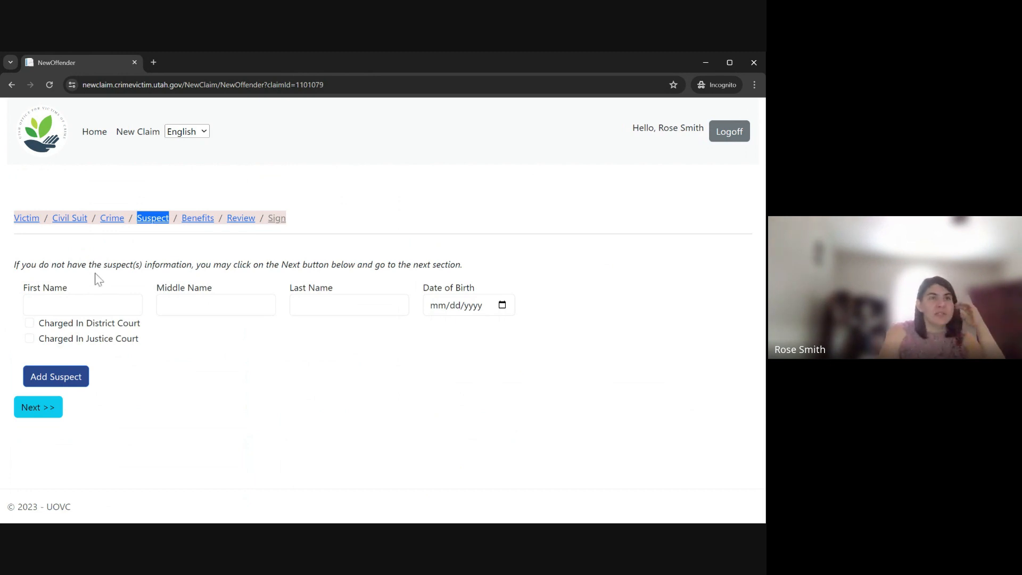
click(98, 304)
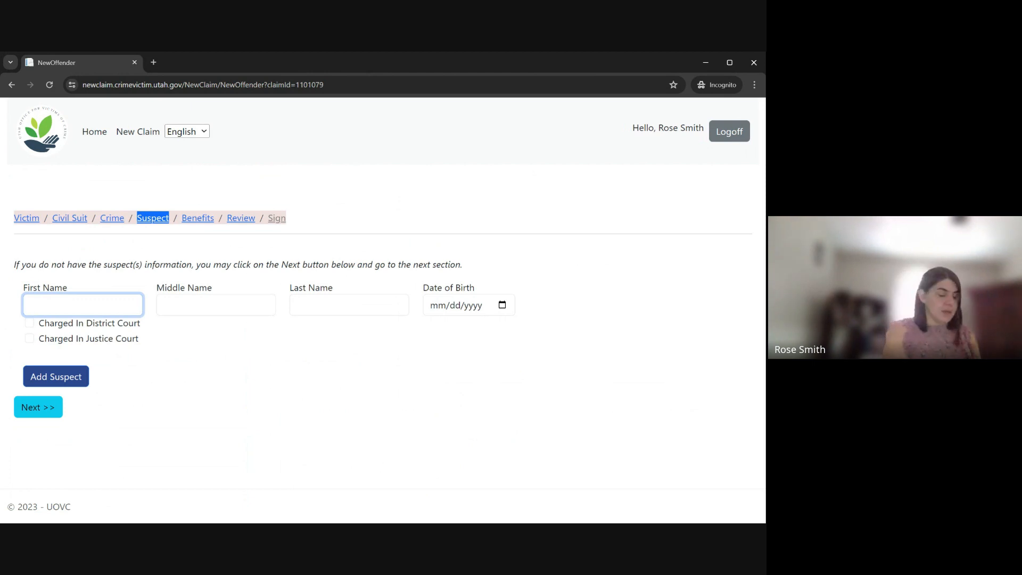
text(Jane)
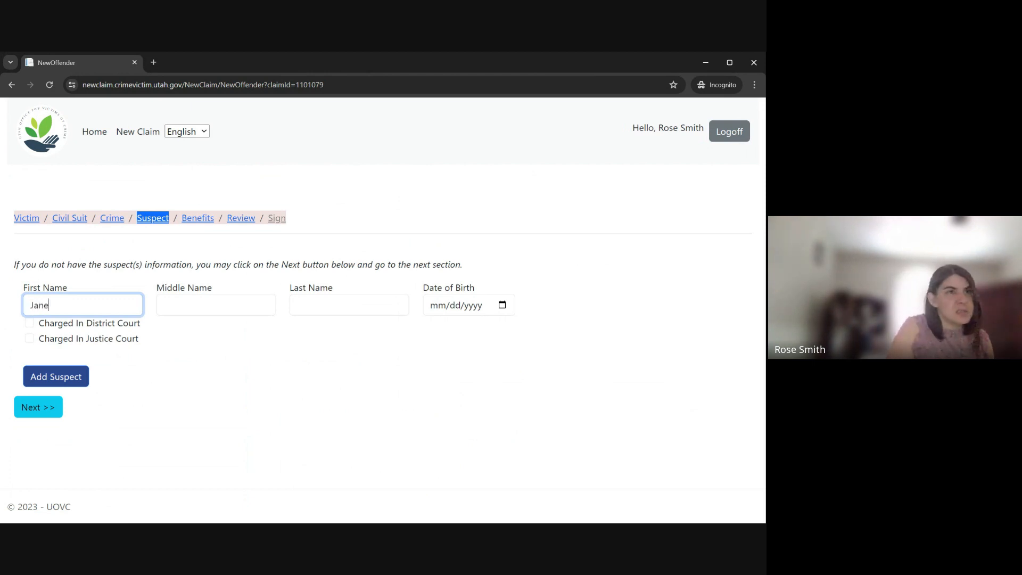
key(Tab)
key(Tab)
text(Doe)
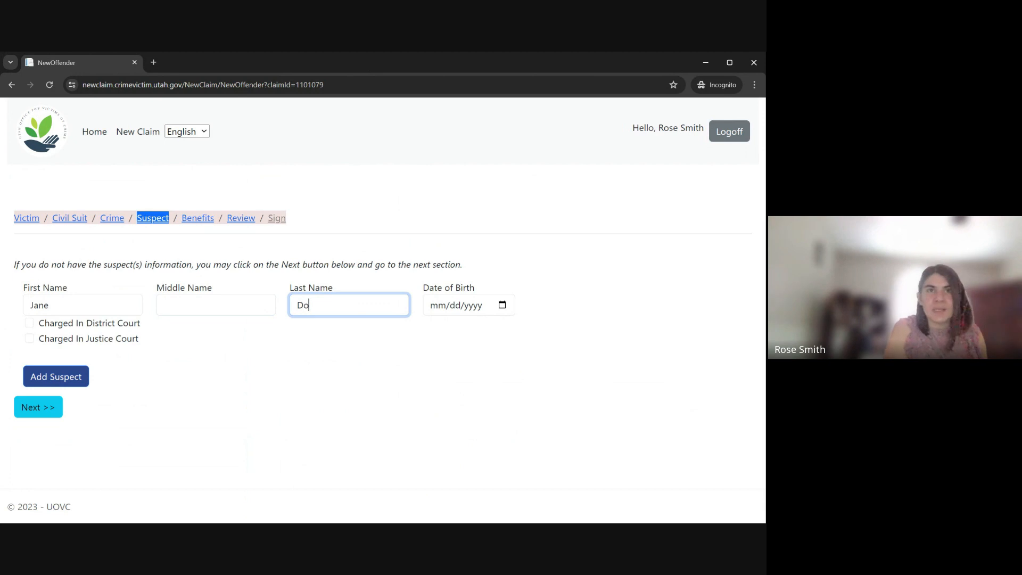
key(Tab)
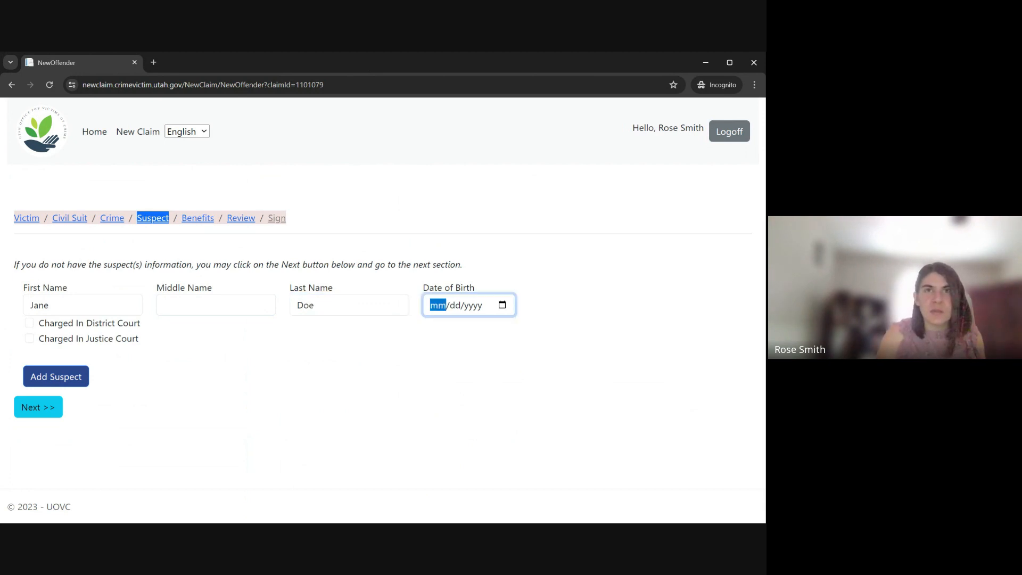
text(05/02/)
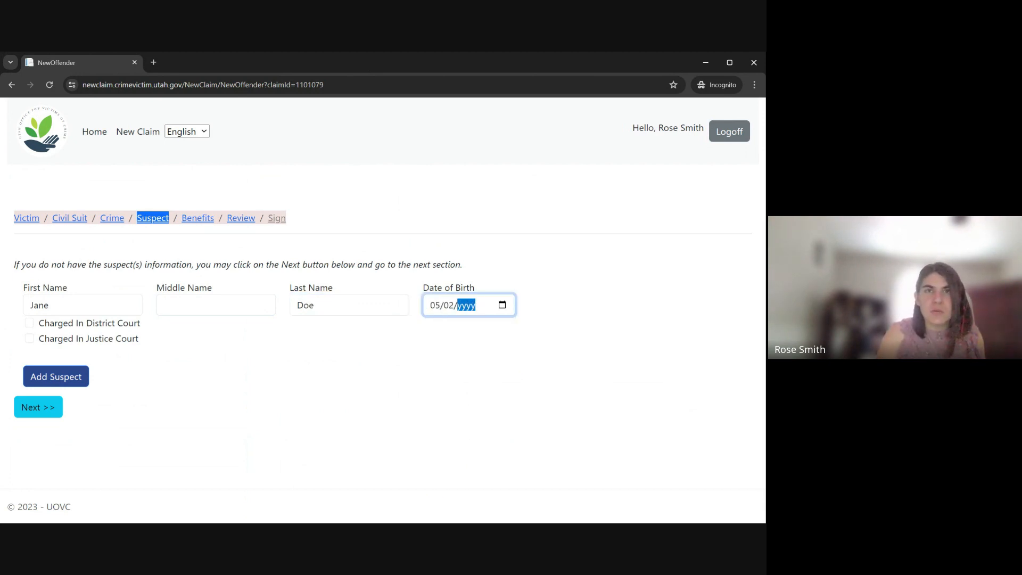
text(2008)
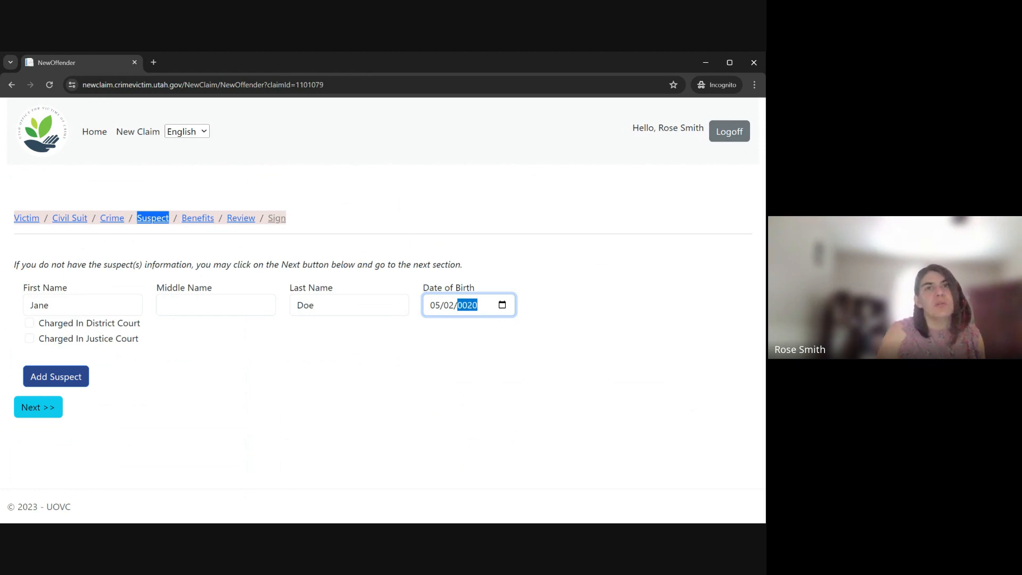
Leave both court charges unchecked, add the suspect, and continue to Benefits.
click(169, 357)
click(128, 325)
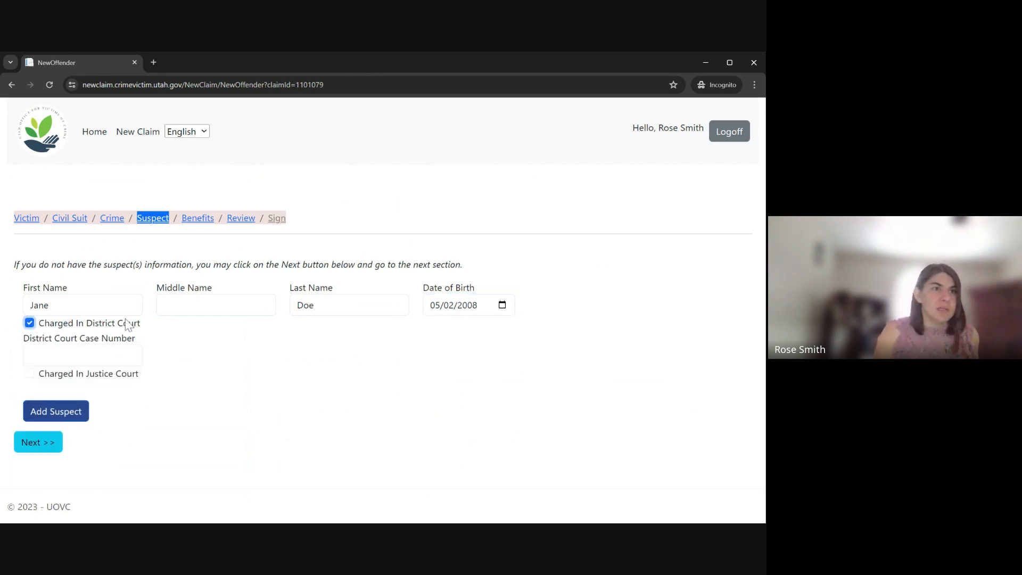
click(102, 377)
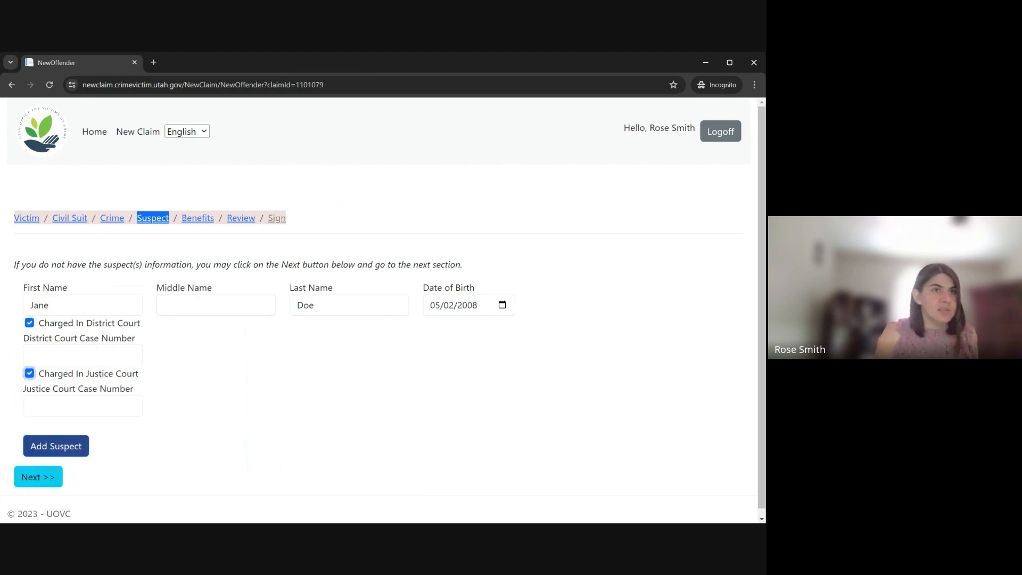
click(94, 356)
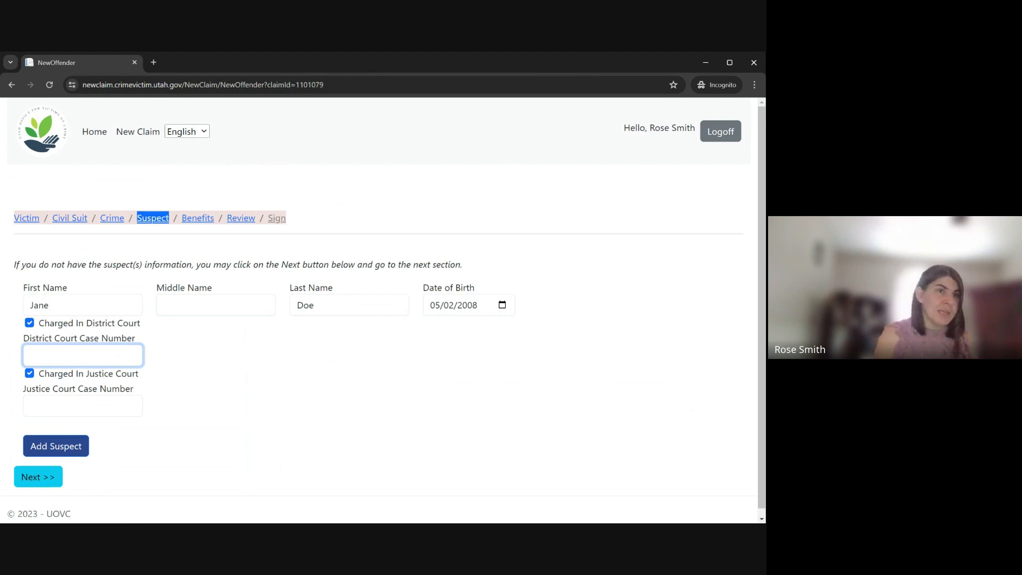
scroll(29, 368, down, 1)
click(29, 368)
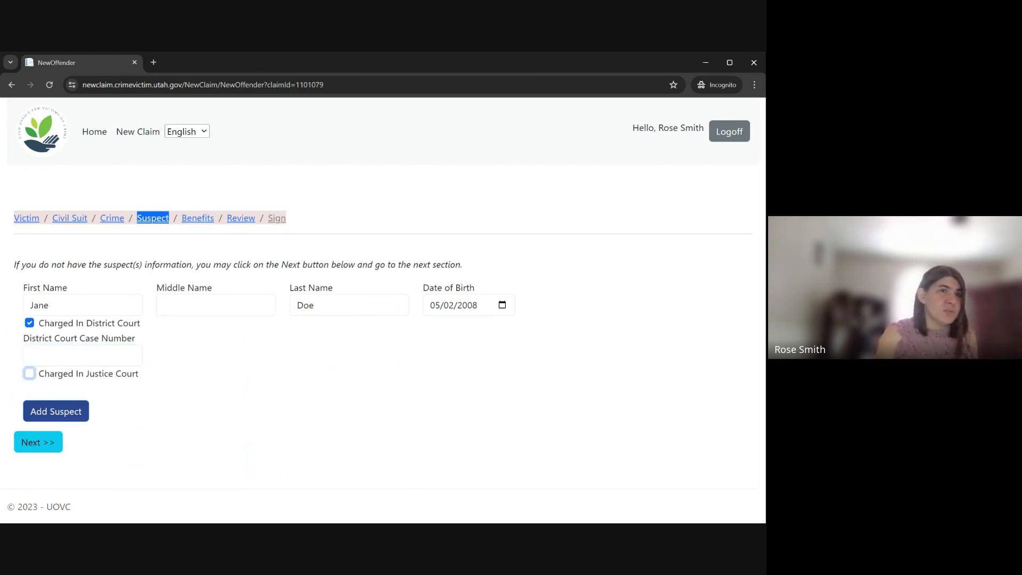
click(29, 324)
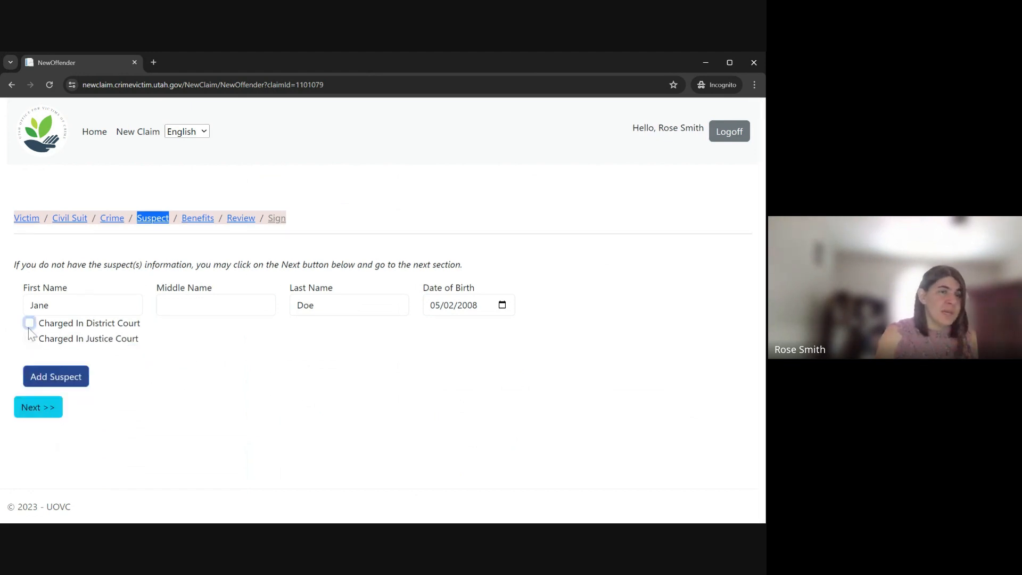
click(51, 379)
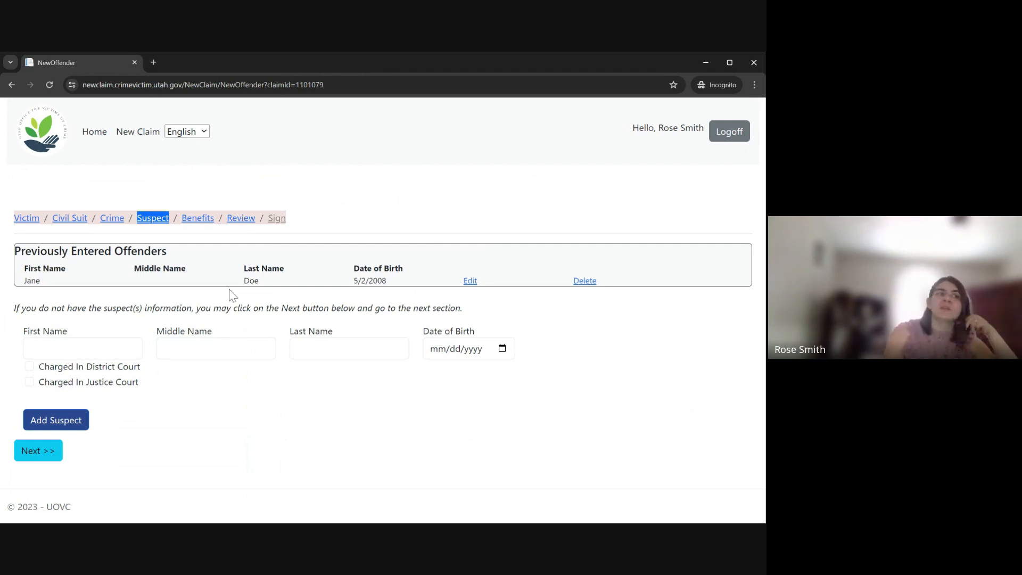
click(43, 459)
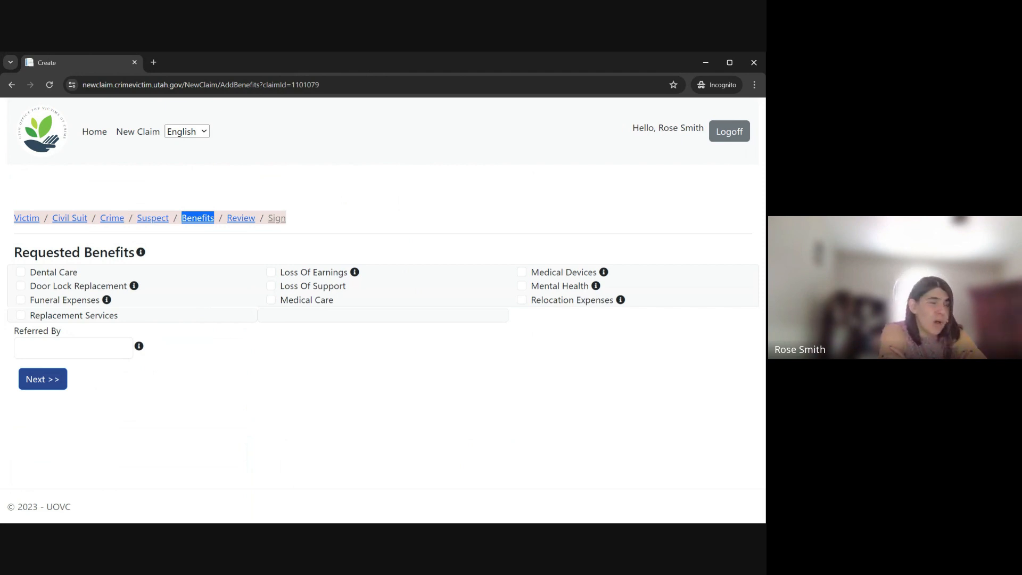
Tick Door Lock Replacement, Dental Care, Funeral Expenses and Replacement Services benefits.
click(20, 285)
click(21, 272)
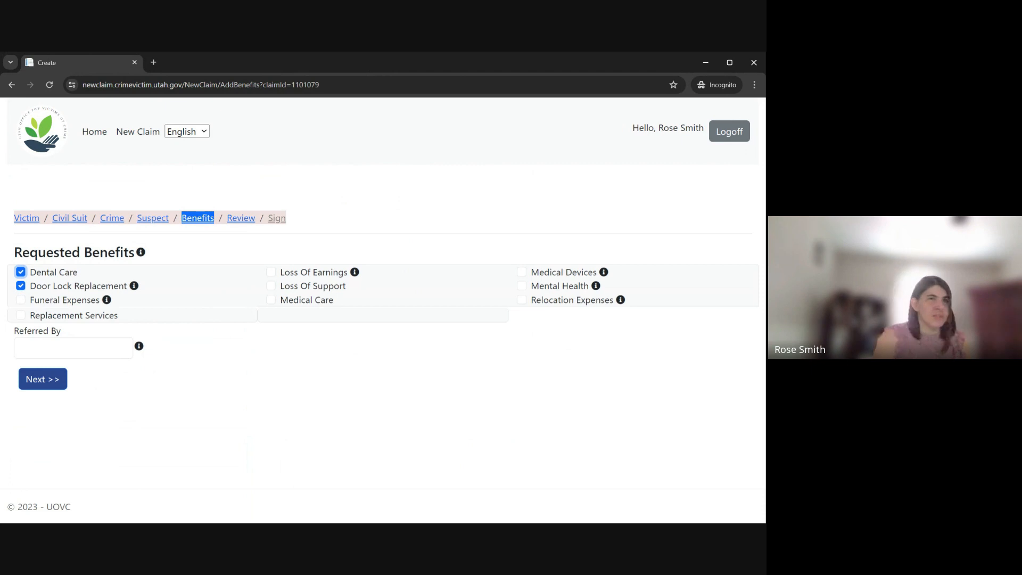
click(23, 300)
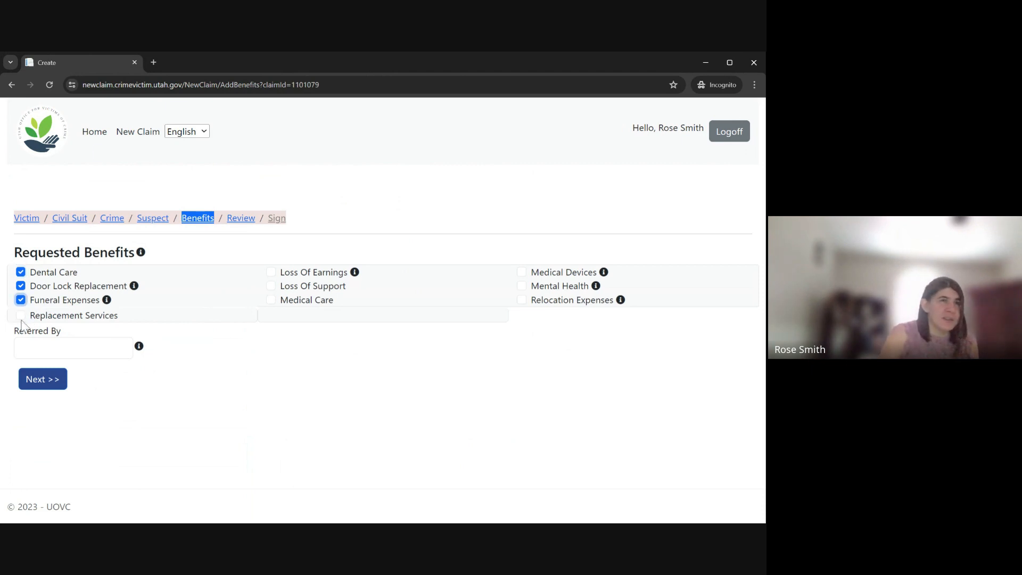
click(21, 316)
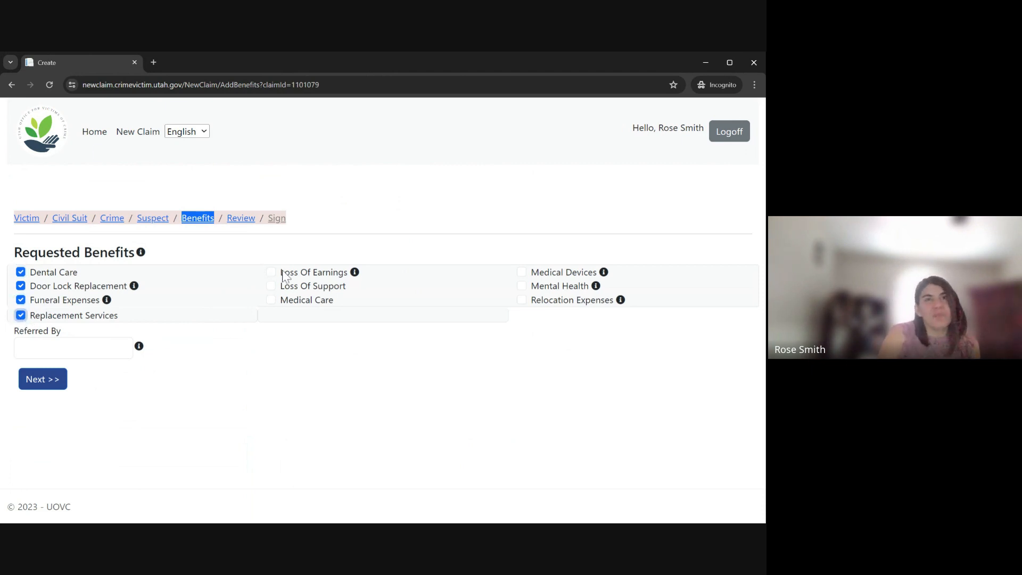
Request Loss Of Earnings, Loss Of Support, Medical Care and Medical Devices benefits.
click(271, 273)
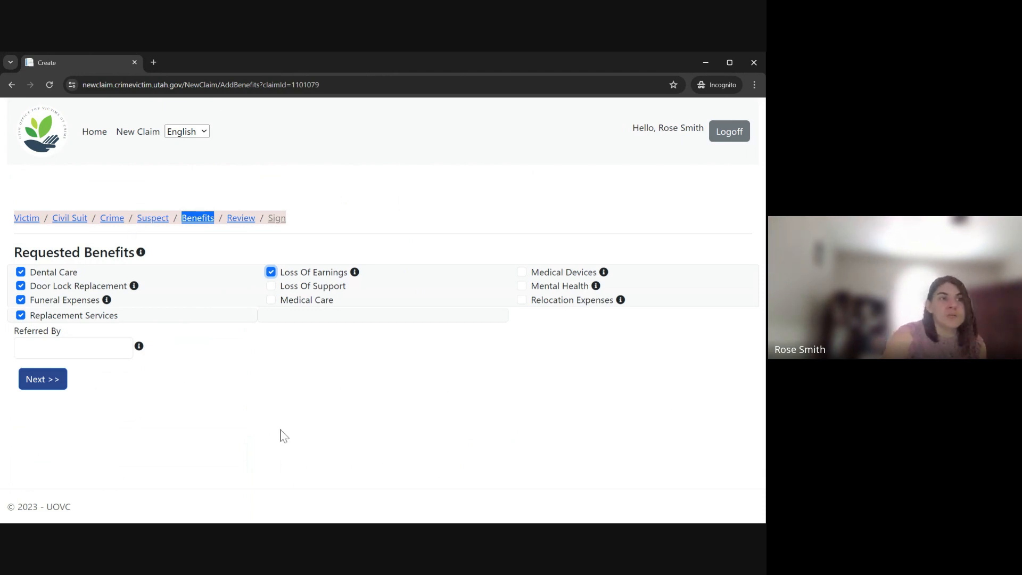
click(269, 286)
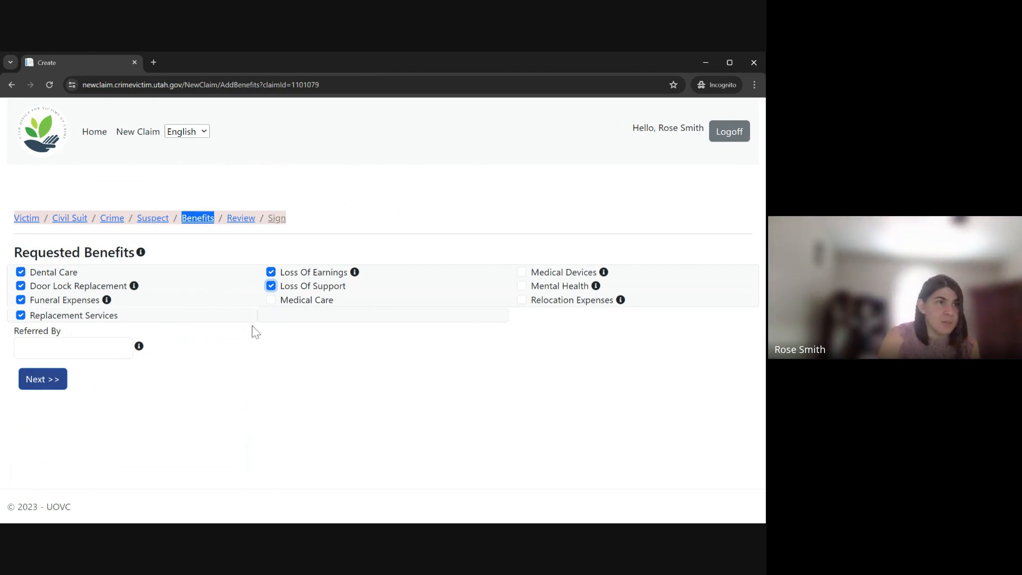
click(271, 300)
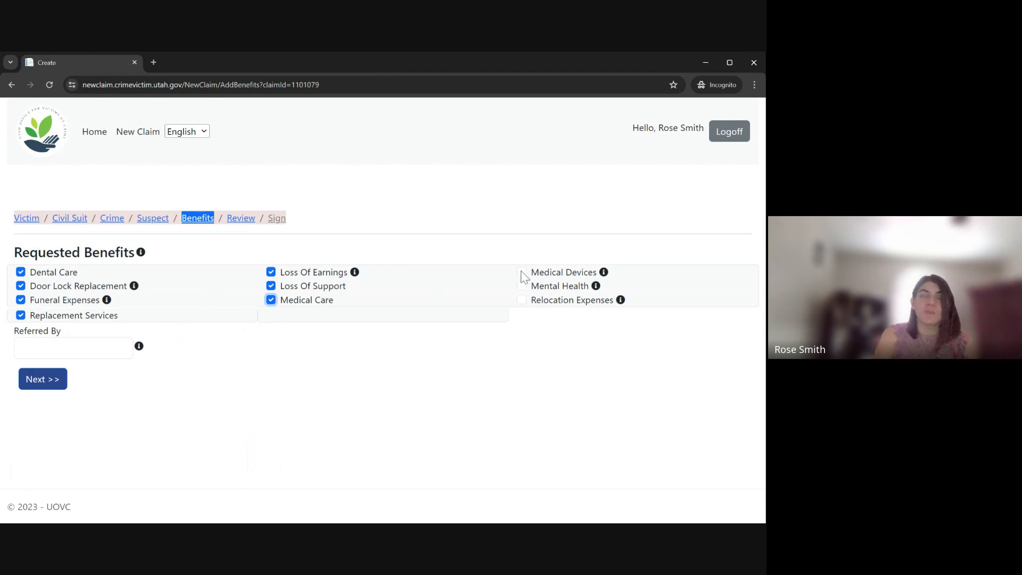
click(513, 273)
click(521, 272)
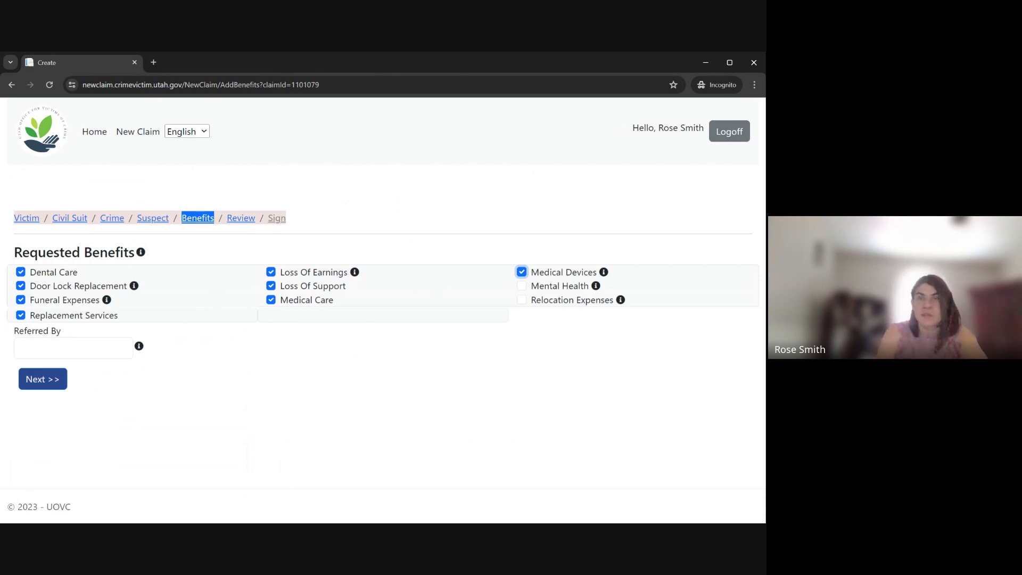
Add Mental Health to the benefits, leaving Relocation Expenses unchecked after toggling it.
click(522, 287)
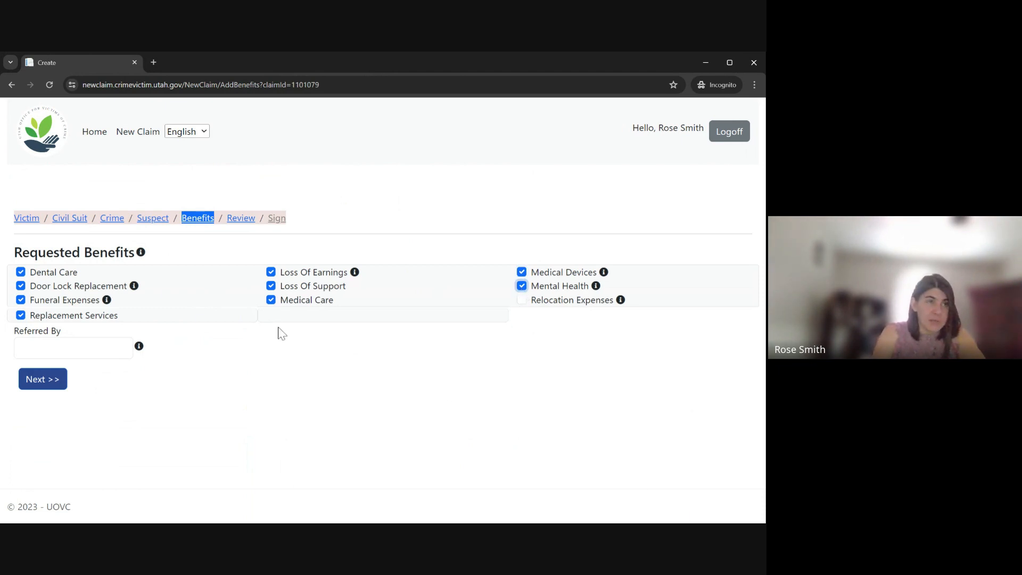
click(522, 302)
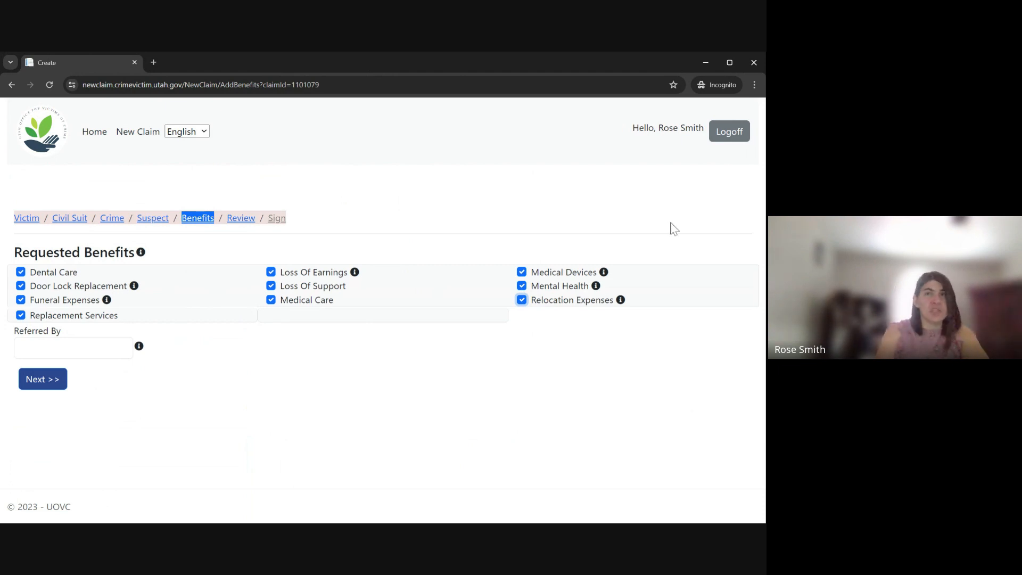
click(521, 301)
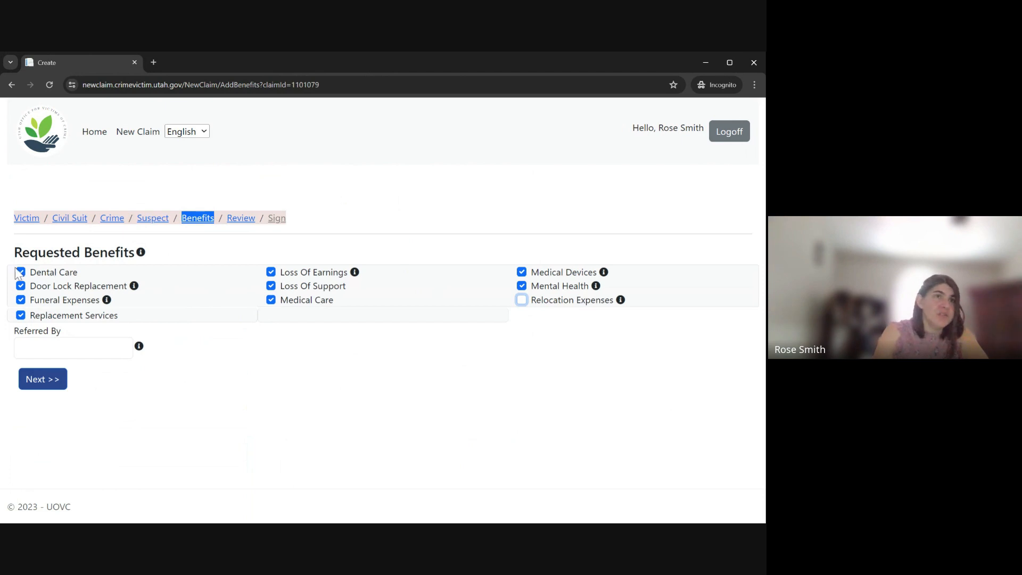
Uncheck Door Lock Replacement, Funeral Expenses, Replacement Services, Medical Devices and Loss Of Support benefits.
click(20, 286)
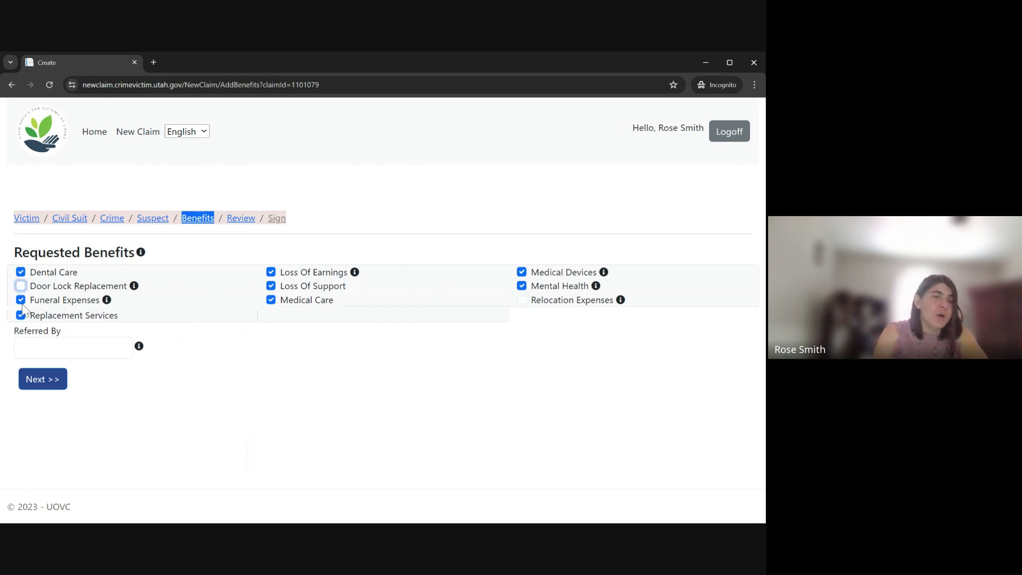
click(21, 301)
click(21, 315)
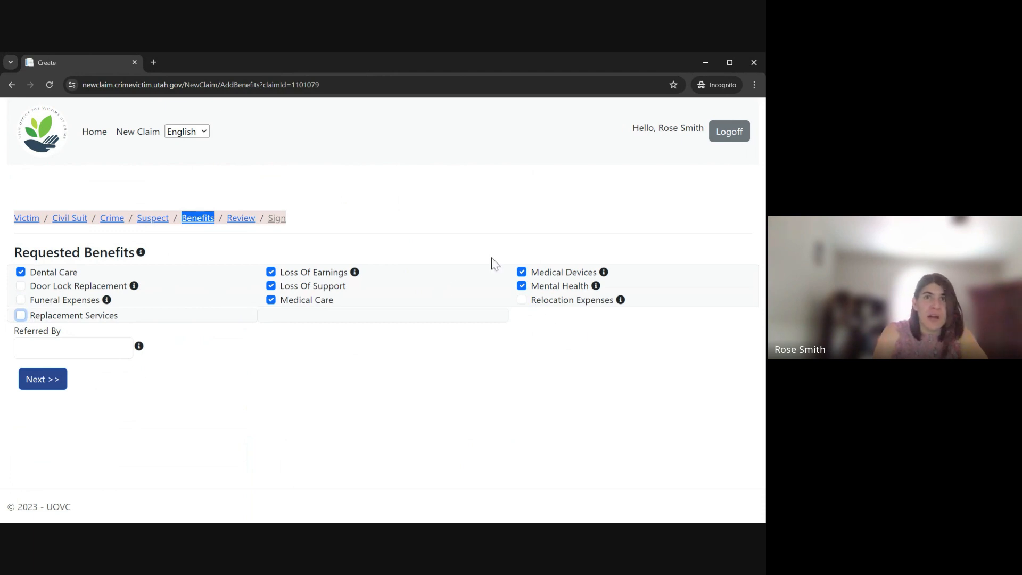
click(522, 273)
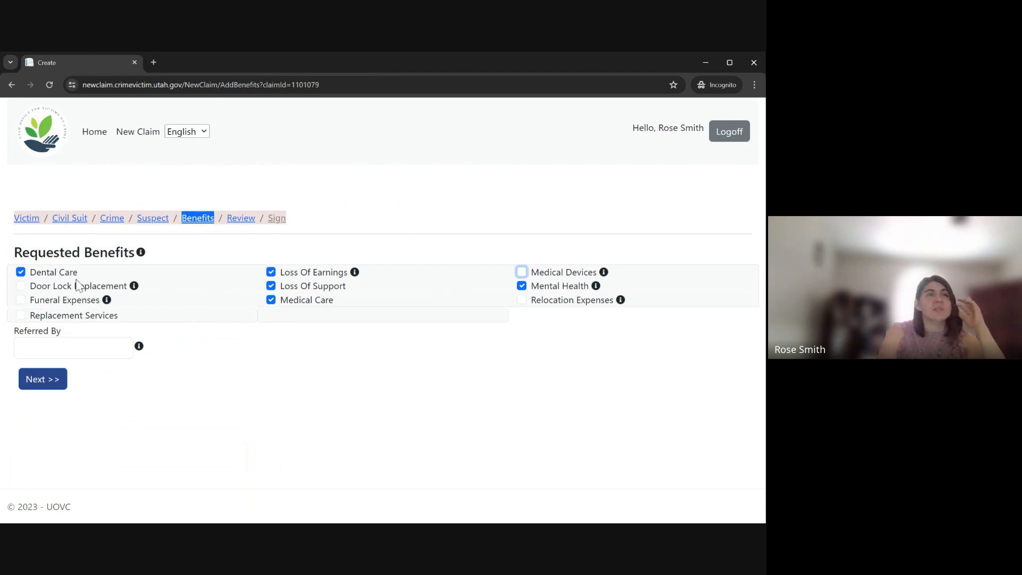
click(267, 291)
click(271, 299)
click(271, 286)
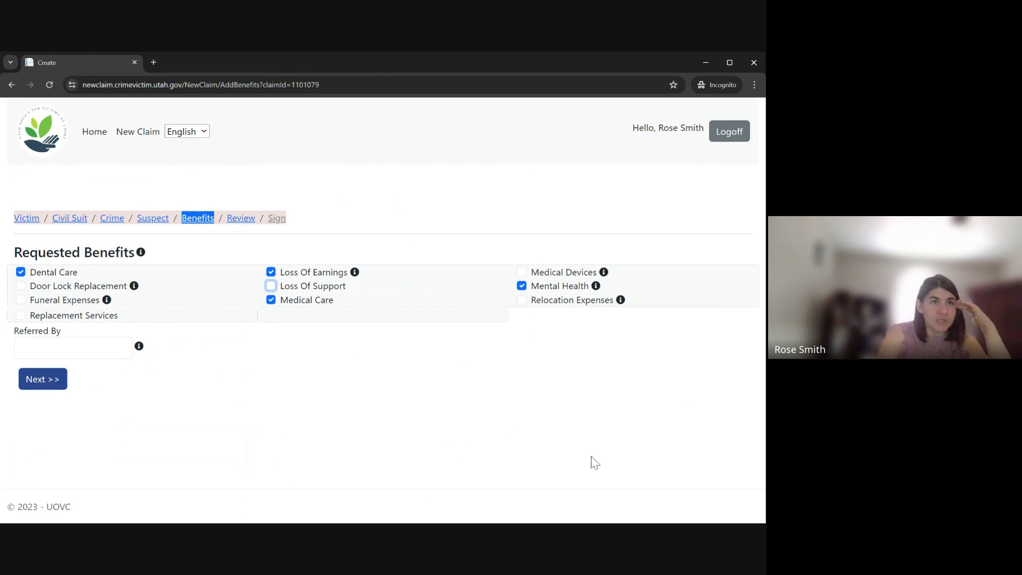
click(73, 348)
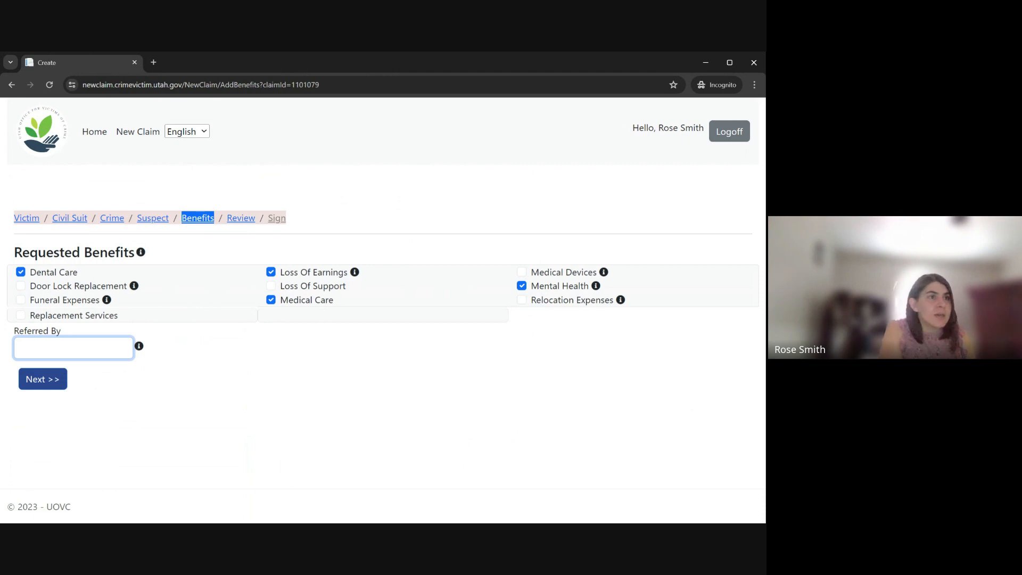
Enter 'School District Resource Center' as the referral source and continue to the Review page.
text(Schoo)
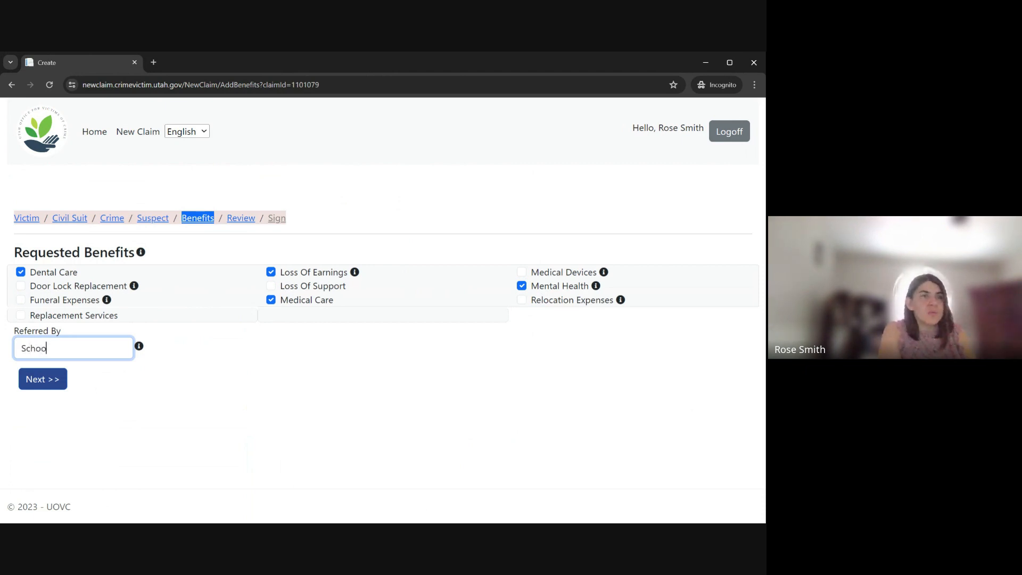
text(l District)
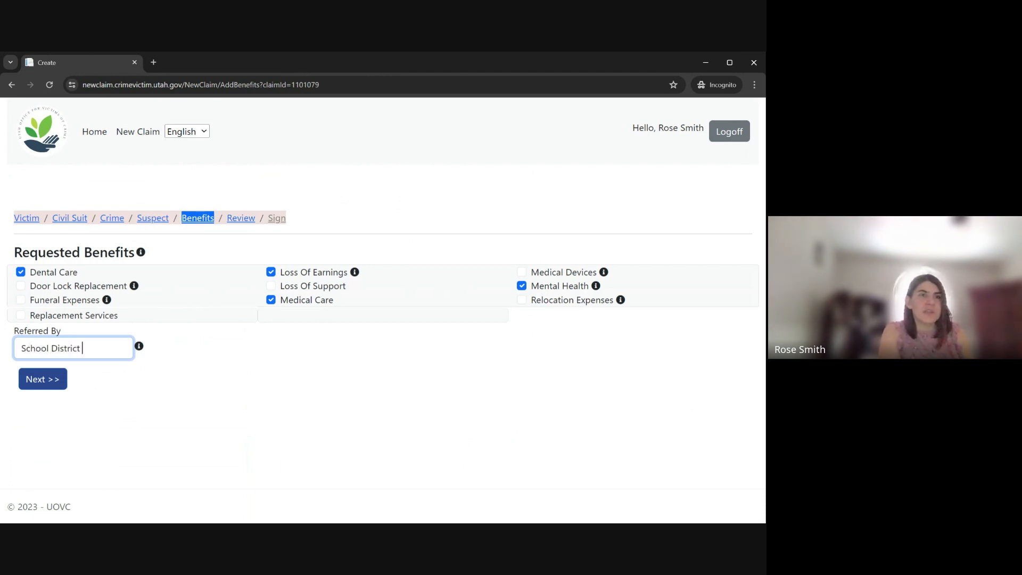
text( Resource)
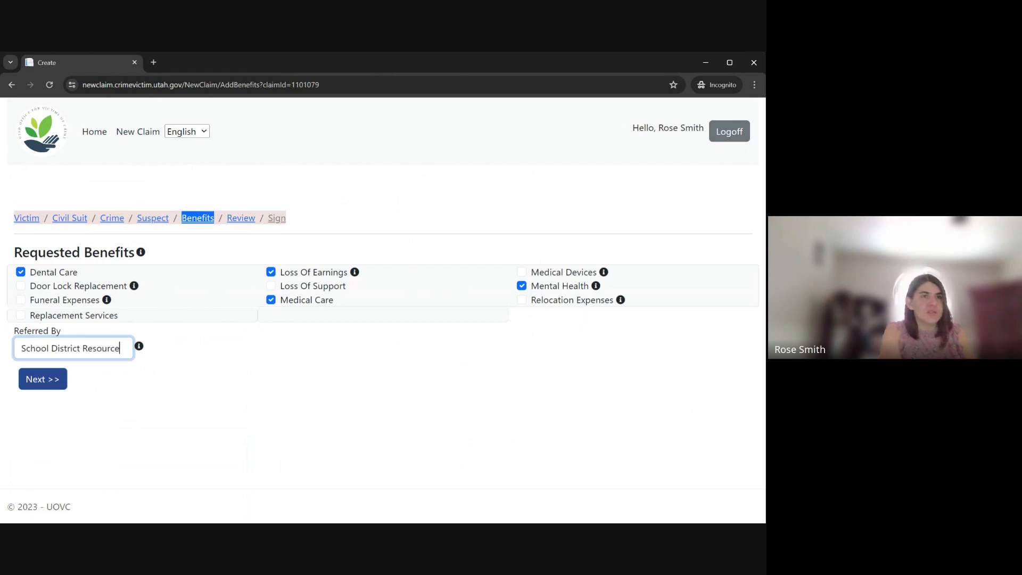
text( Center)
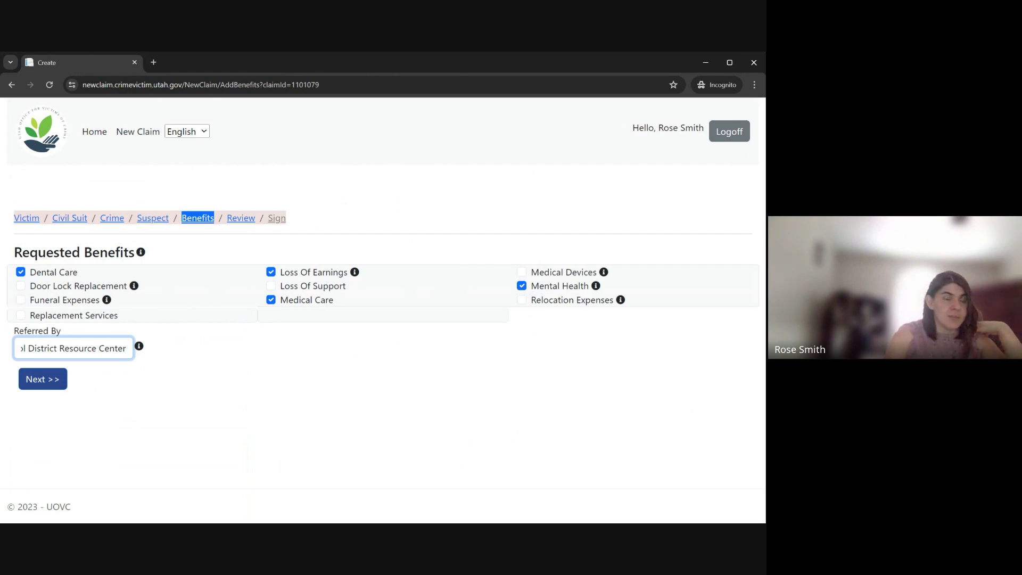
click(50, 383)
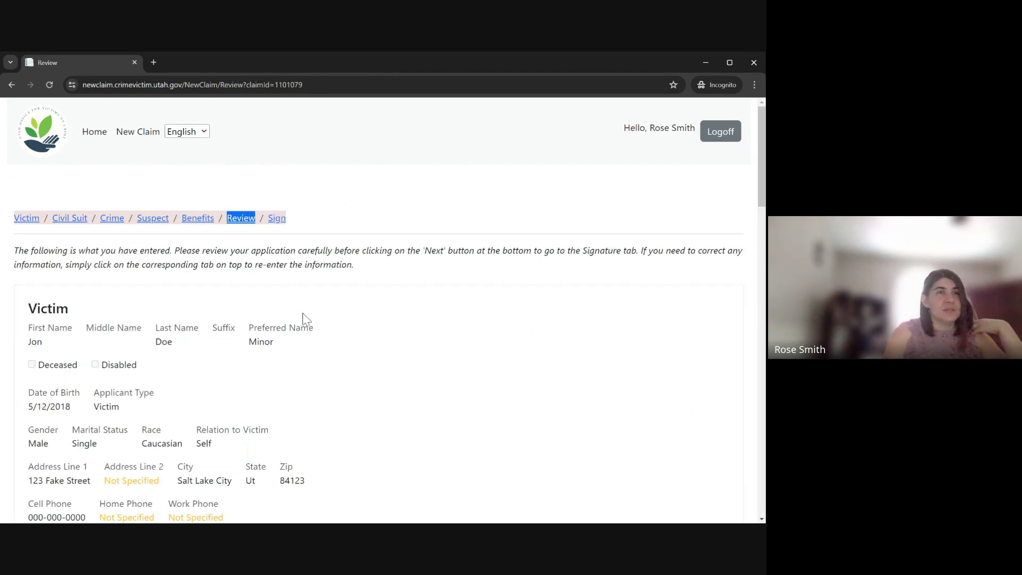
Scroll the Review page to confirm Dental Care, Loss Of Earnings, Medical Care and Mental Health.
scroll(303, 320, down, 2)
scroll(305, 319, down, 4)
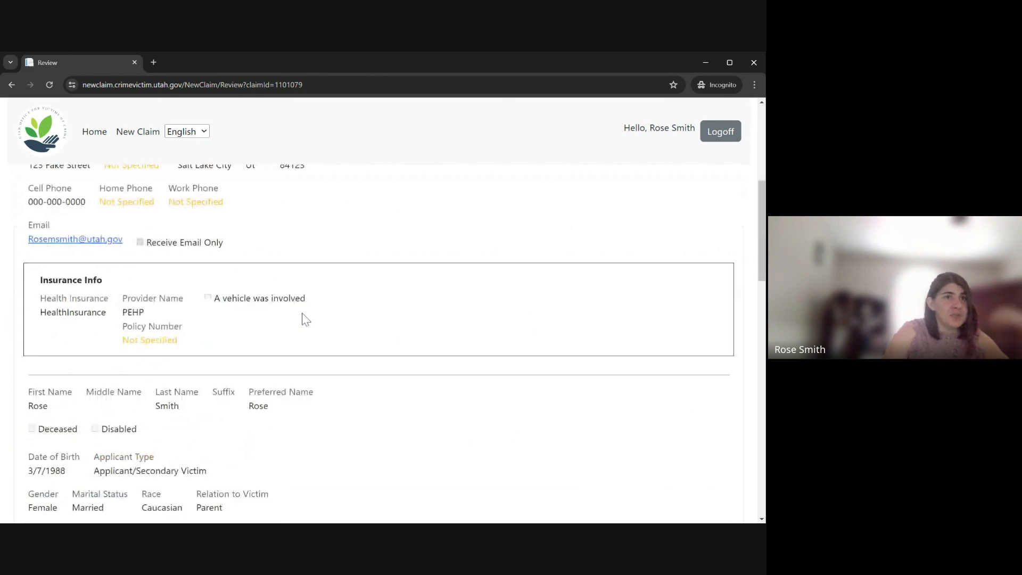
scroll(304, 319, up, 1)
scroll(302, 316, up, 3)
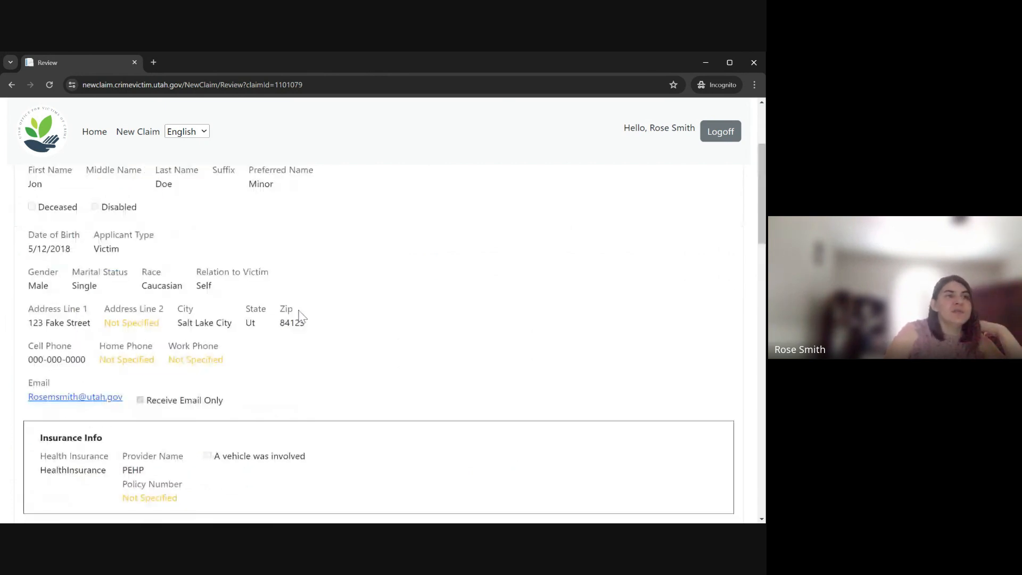
scroll(306, 314, up, 2)
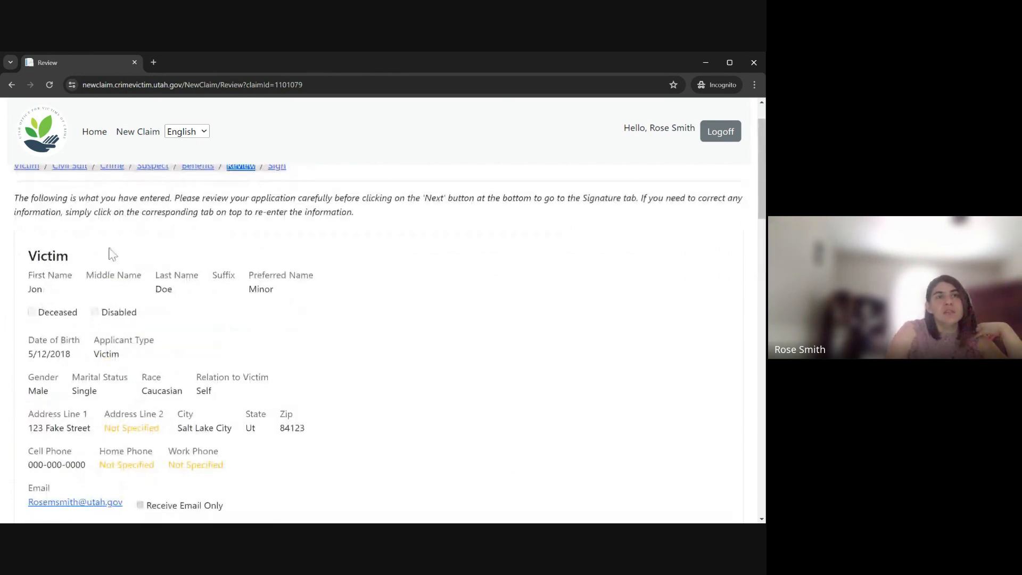
scroll(198, 336, down, 6)
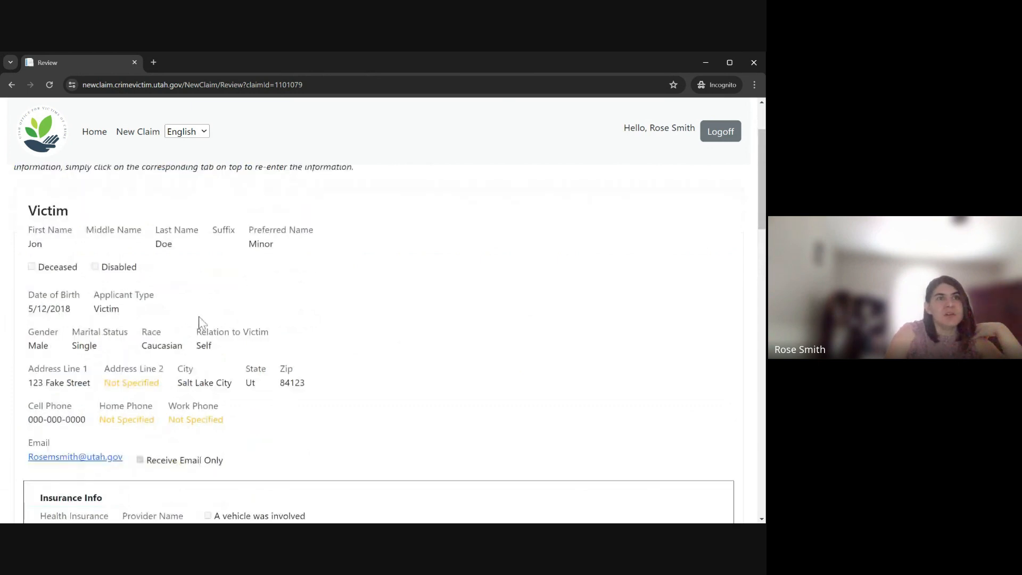
scroll(195, 311, down, 1)
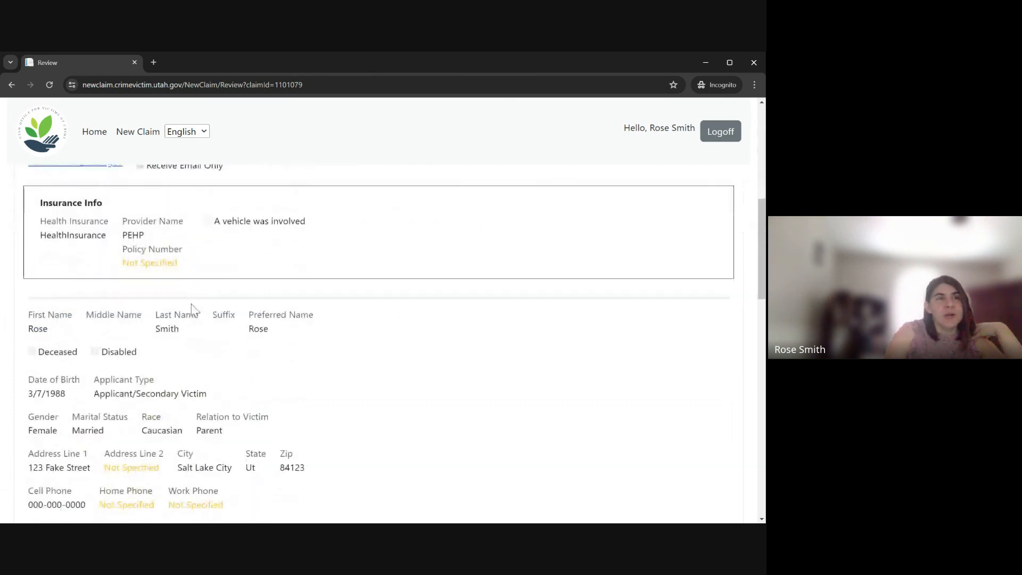
scroll(194, 310, down, 1)
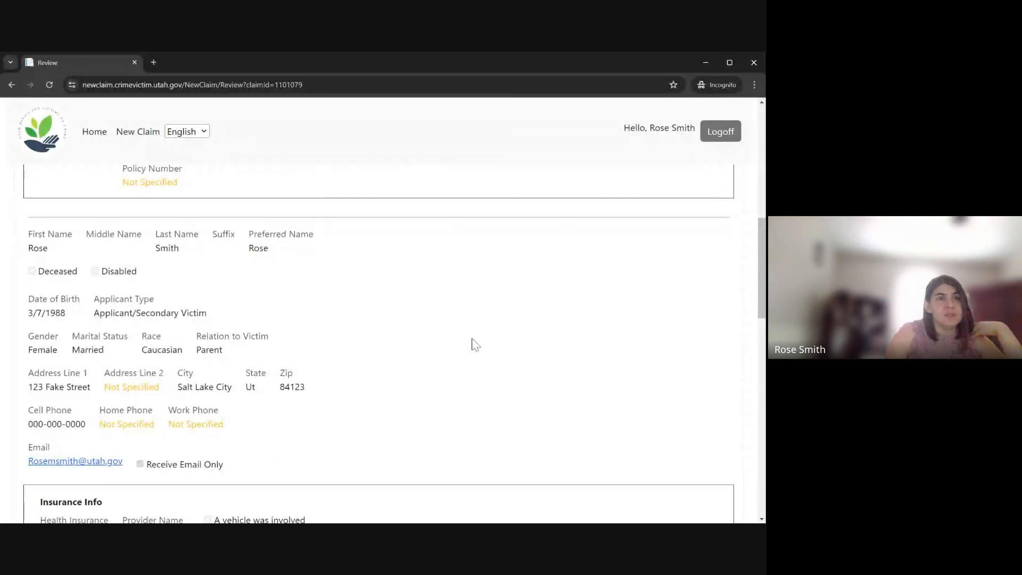
scroll(447, 349, down, 3)
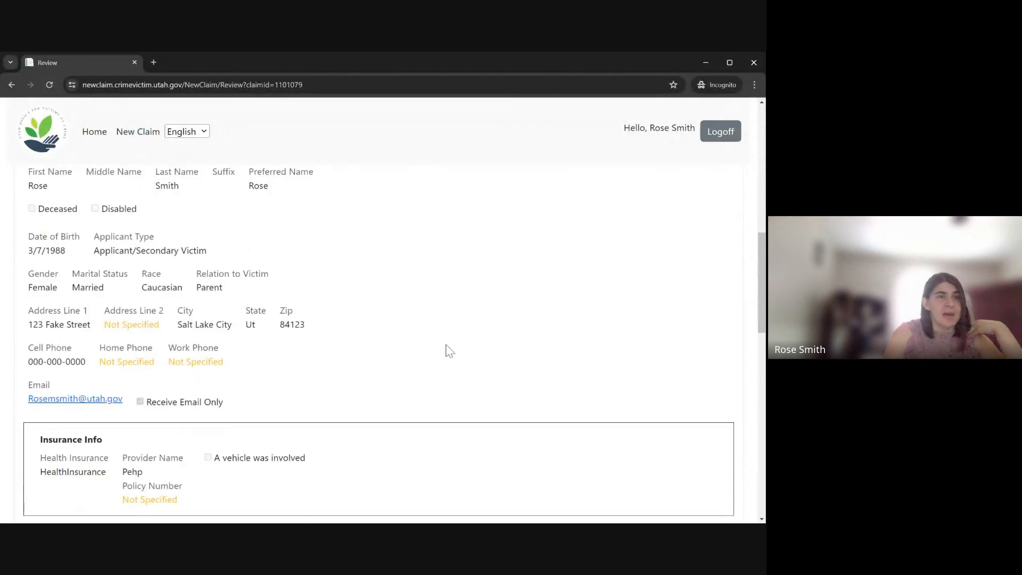
scroll(445, 349, down, 3)
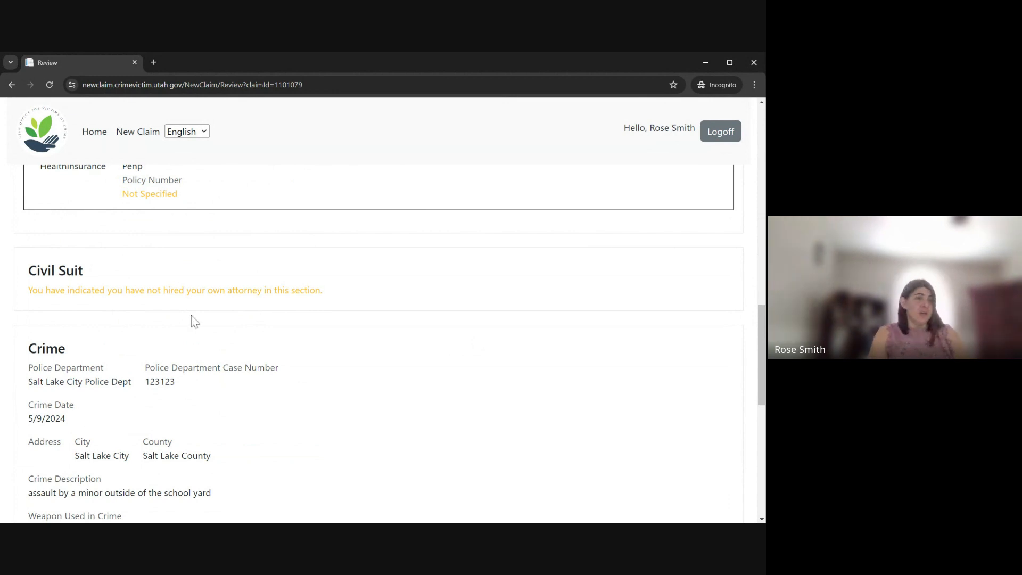
scroll(175, 327, down, 1)
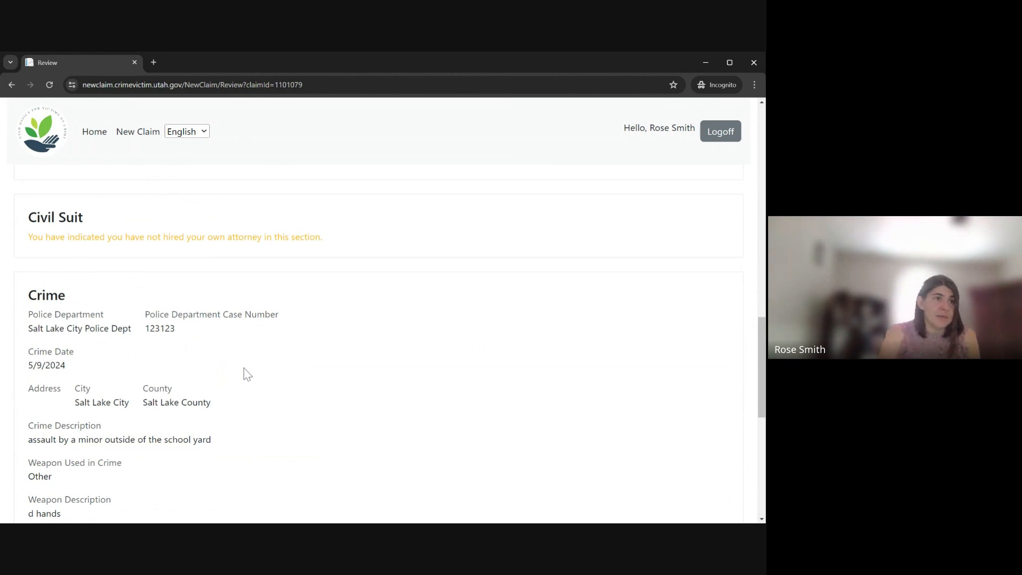
scroll(245, 373, down, 4)
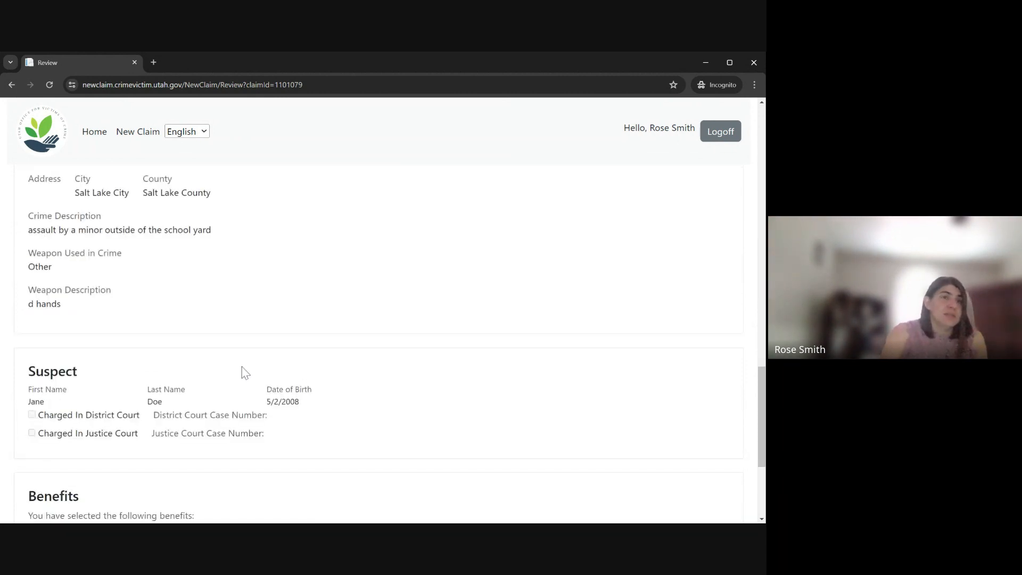
scroll(245, 373, down, 1)
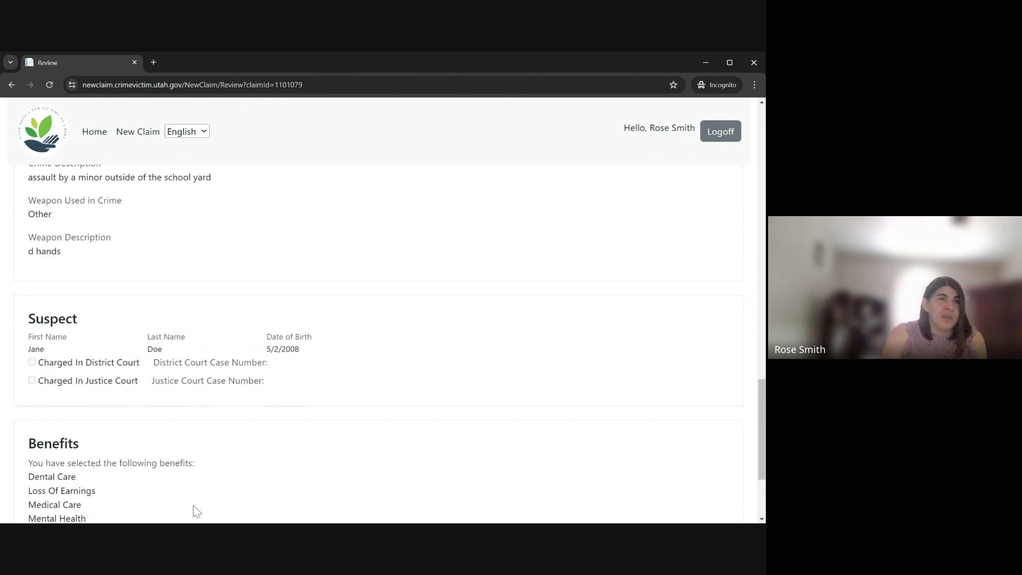
scroll(104, 388, down, 3)
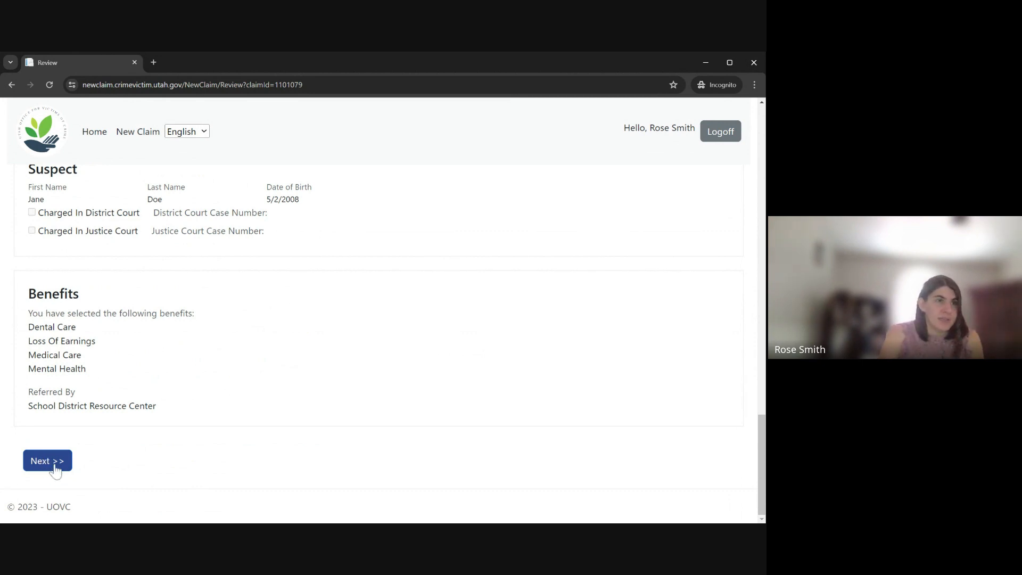
scroll(81, 438, up, 2)
scroll(77, 432, up, 6)
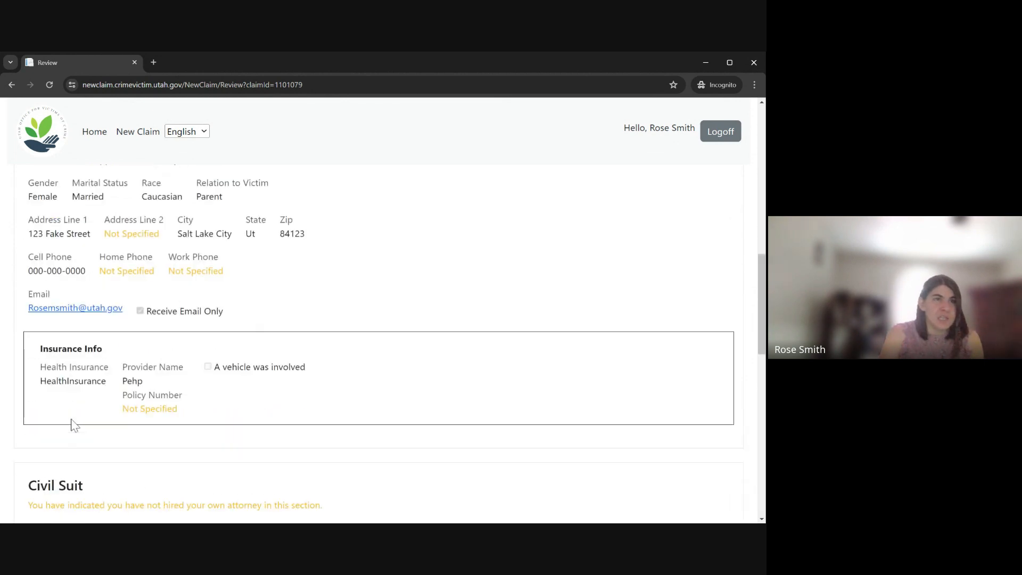
scroll(73, 424, up, 5)
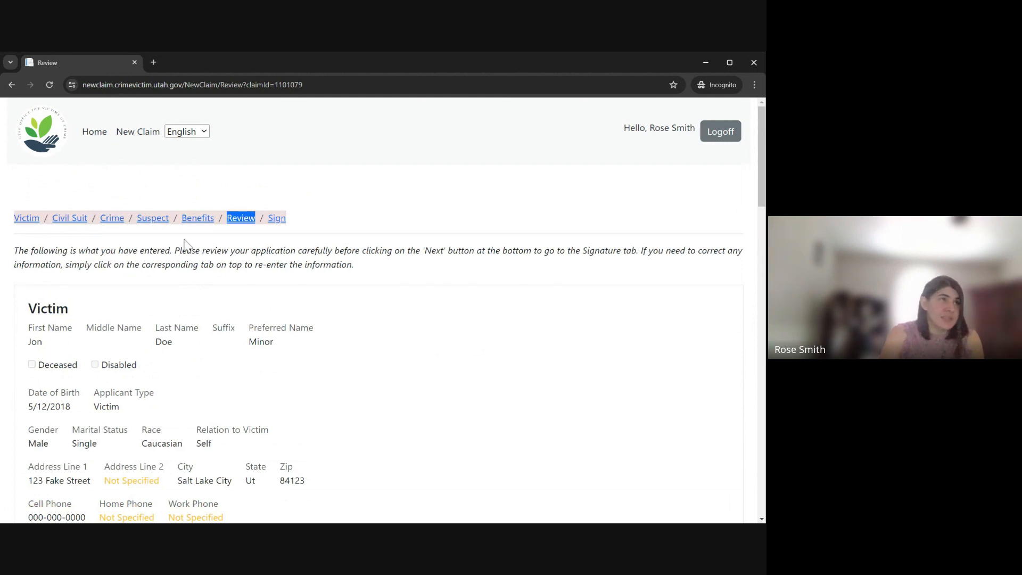
scroll(185, 245, down, 6)
scroll(148, 376, down, 15)
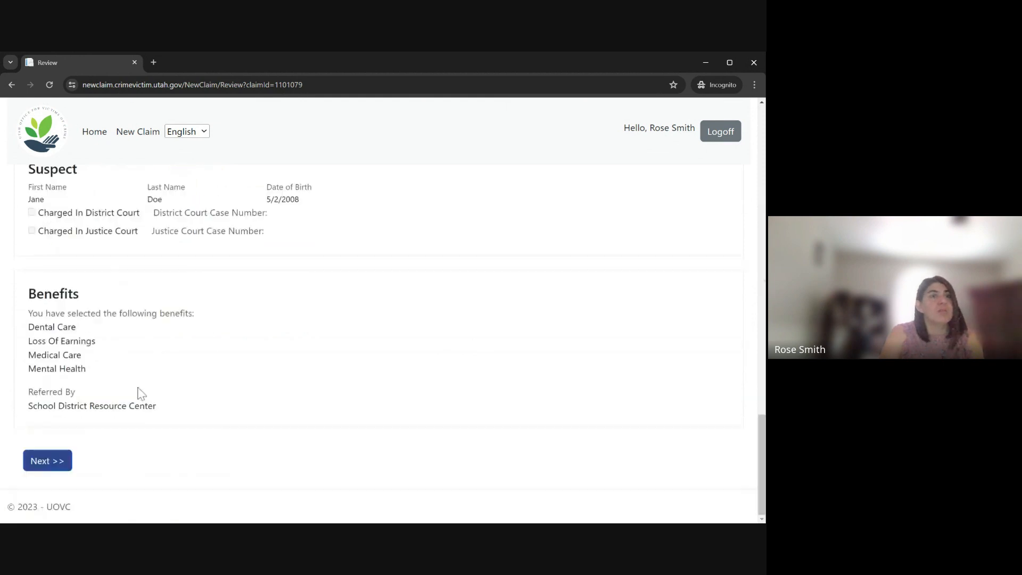
Advance to the Sign page dated 5/13/2024 and scroll down to the signature field.
click(57, 467)
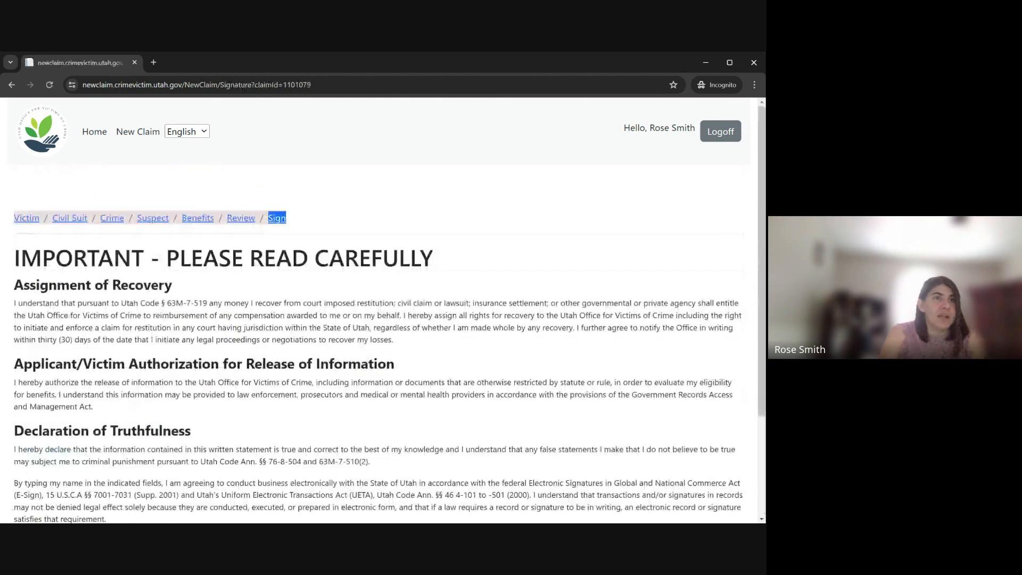
scroll(383, 314, down, 1)
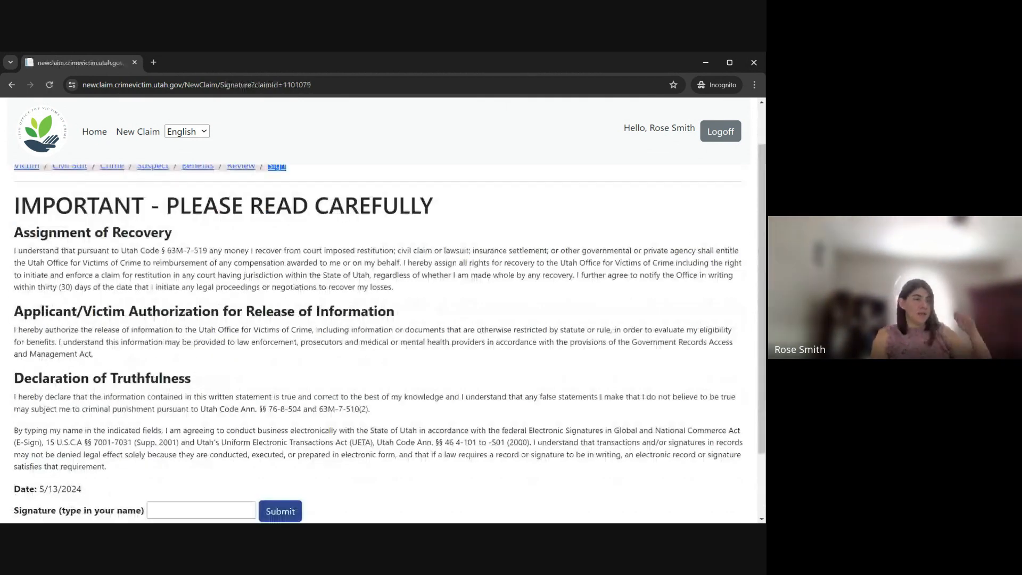
scroll(383, 314, down, 1)
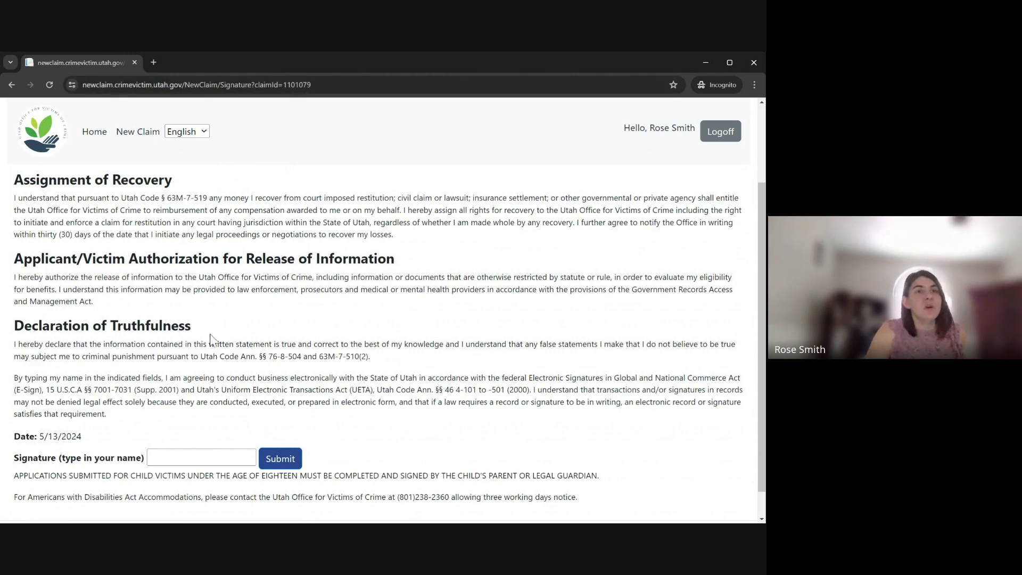
Sign the declarations with the applicant's full name and submit the claim.
click(201, 457)
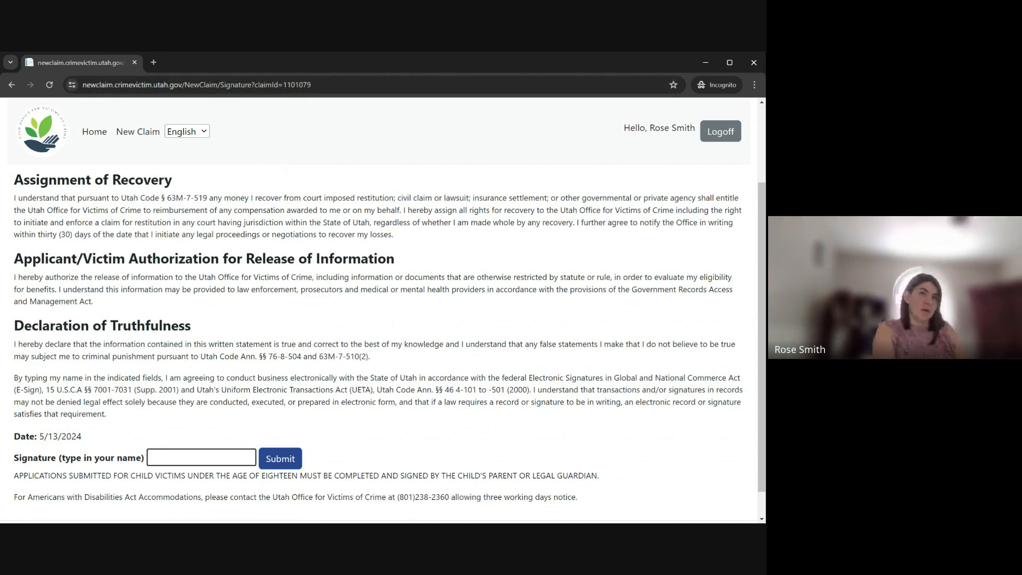
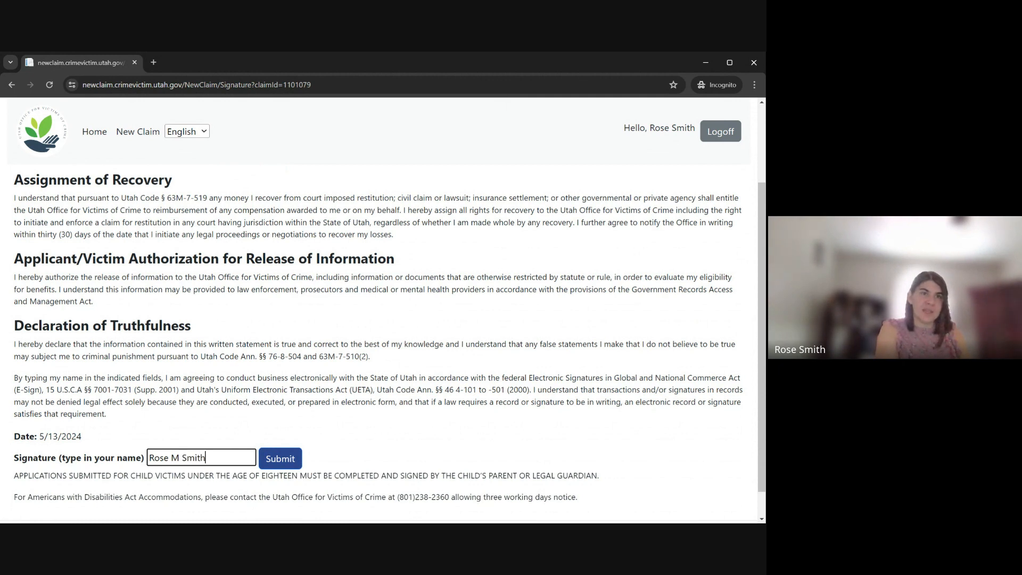
click(282, 467)
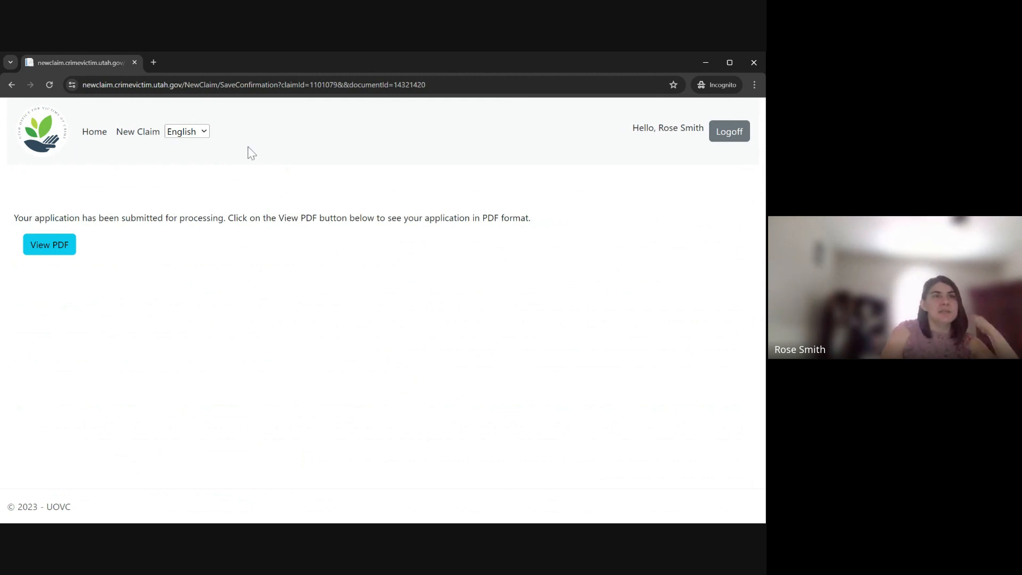
click(58, 248)
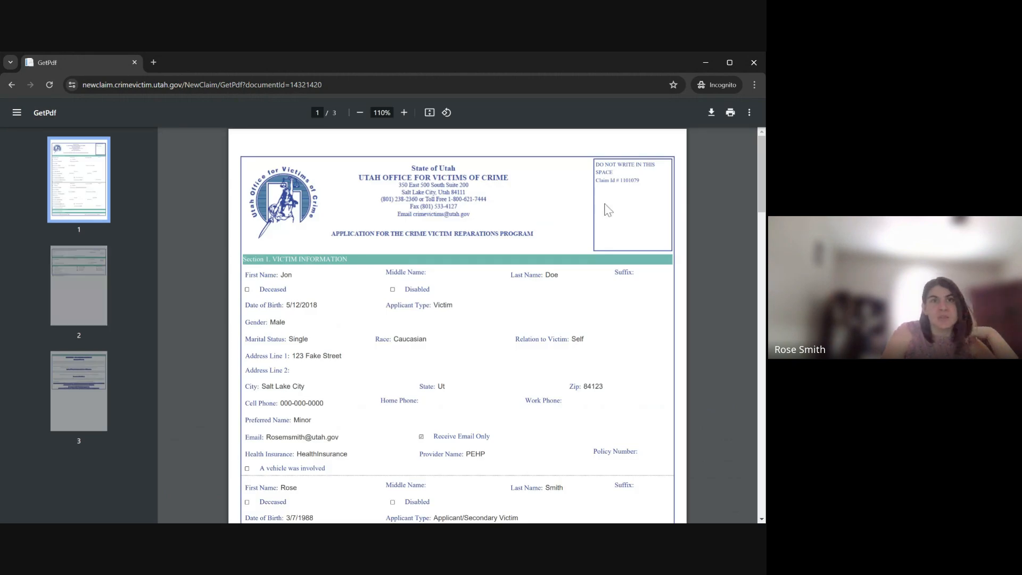
scroll(598, 229, down, 1)
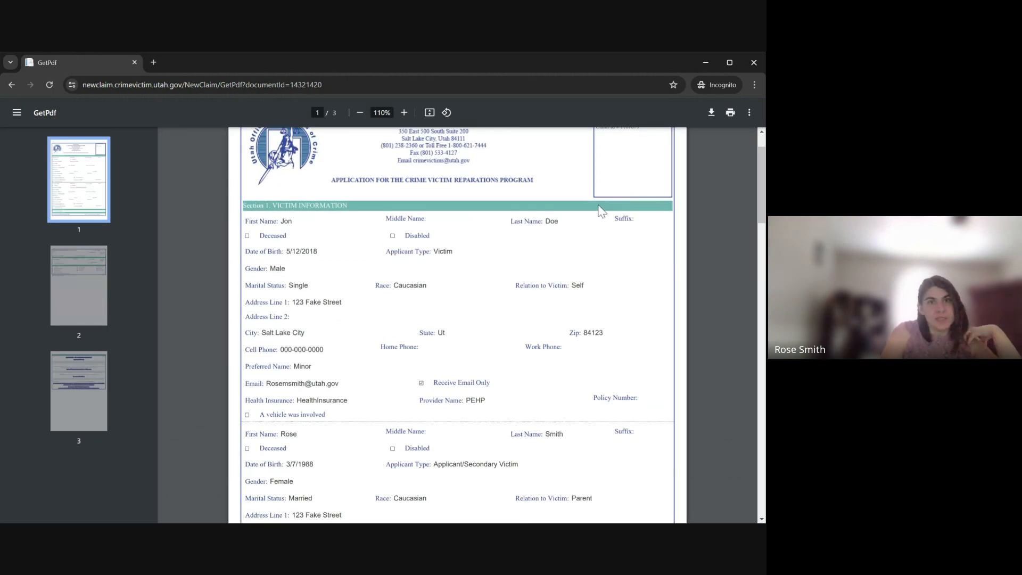
scroll(600, 208, down, 3)
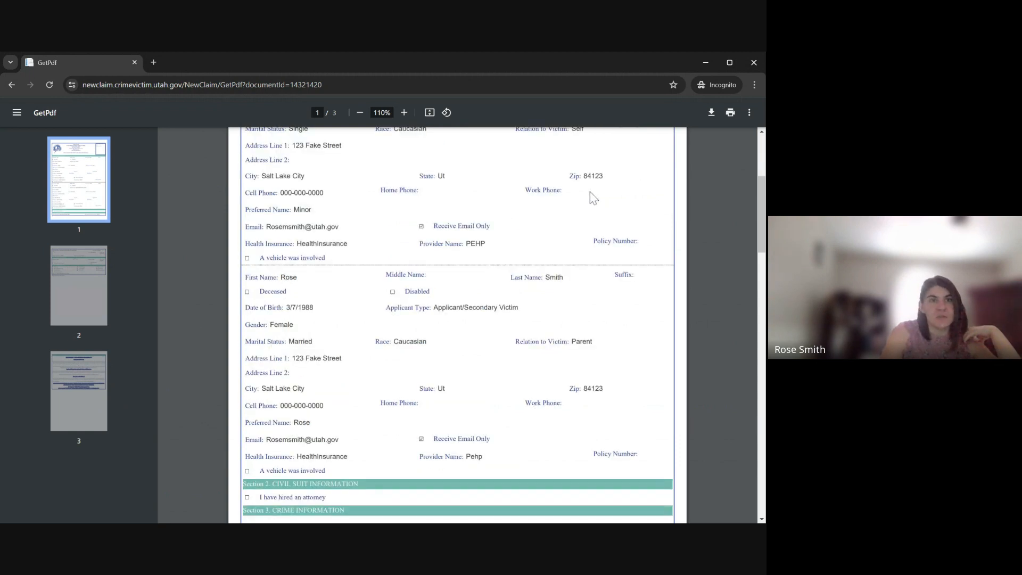
scroll(573, 210, down, 2)
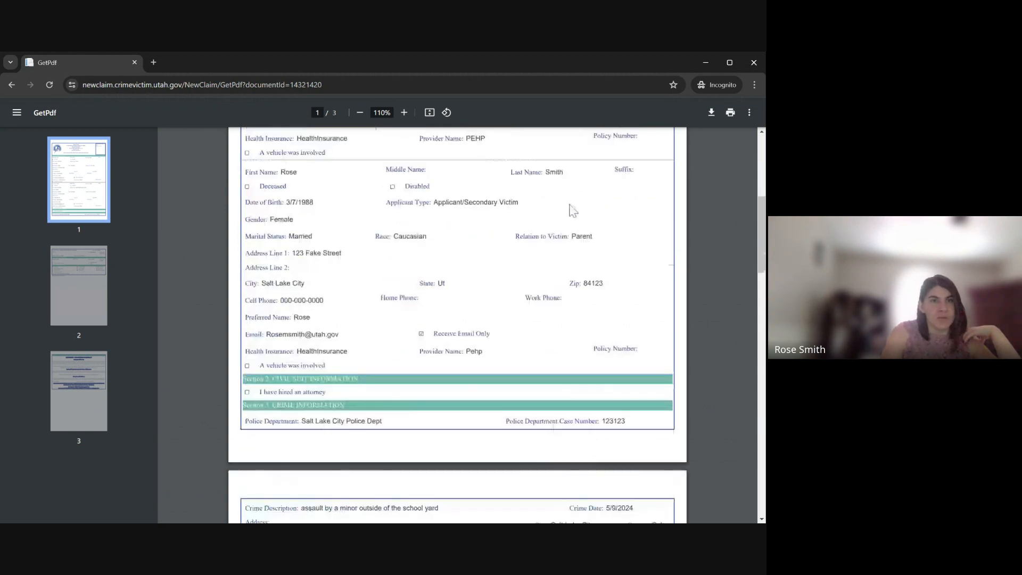
scroll(573, 210, down, 7)
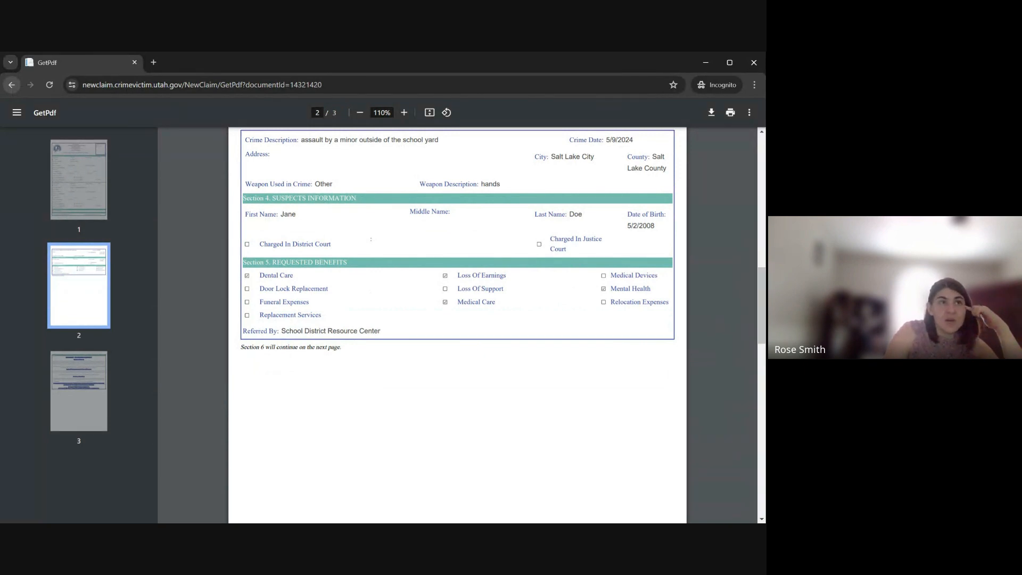
click(11, 85)
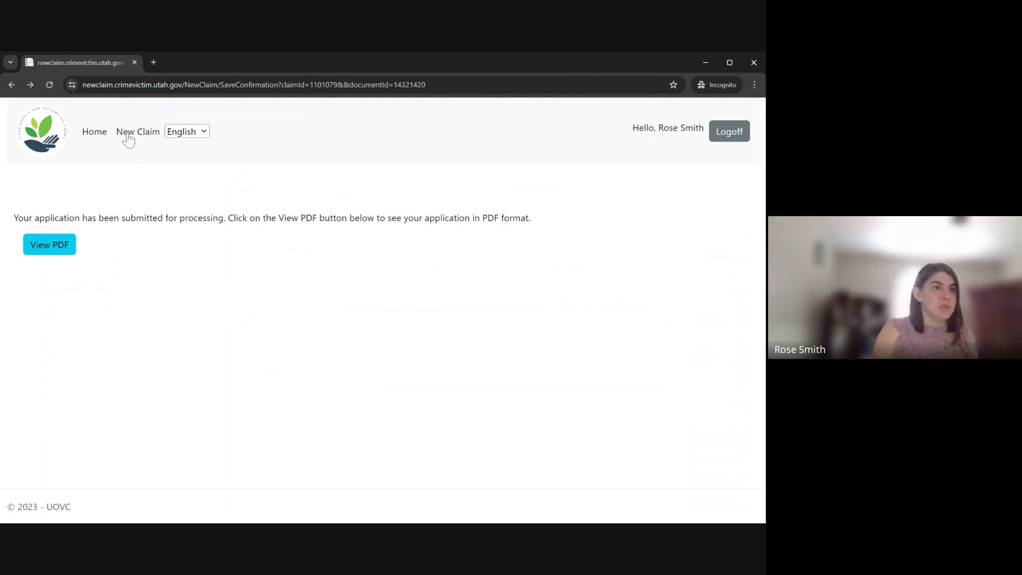
Return to the claims site's home page at newclaim.crimevictim.utah.gov.
click(94, 140)
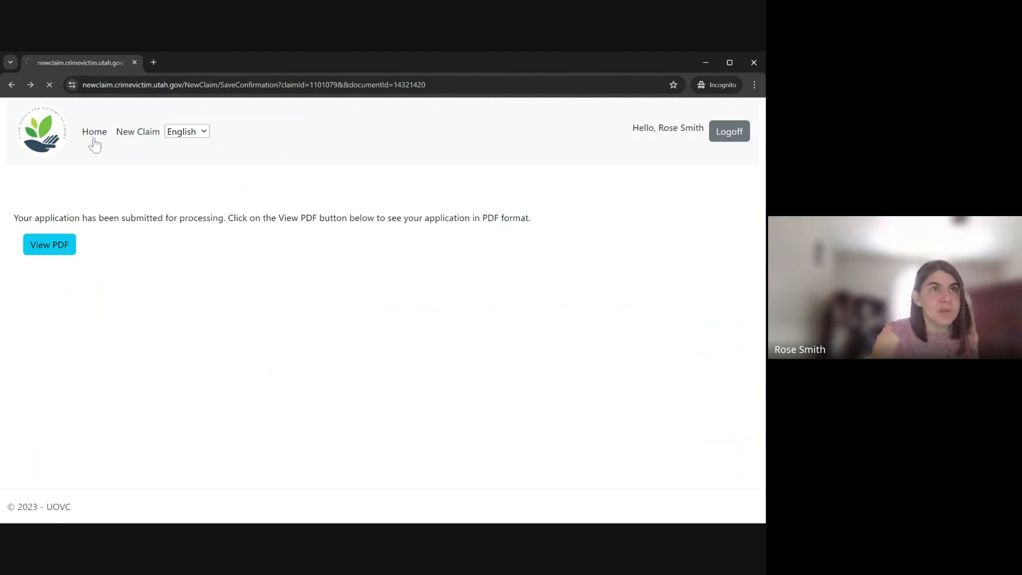
click(173, 85)
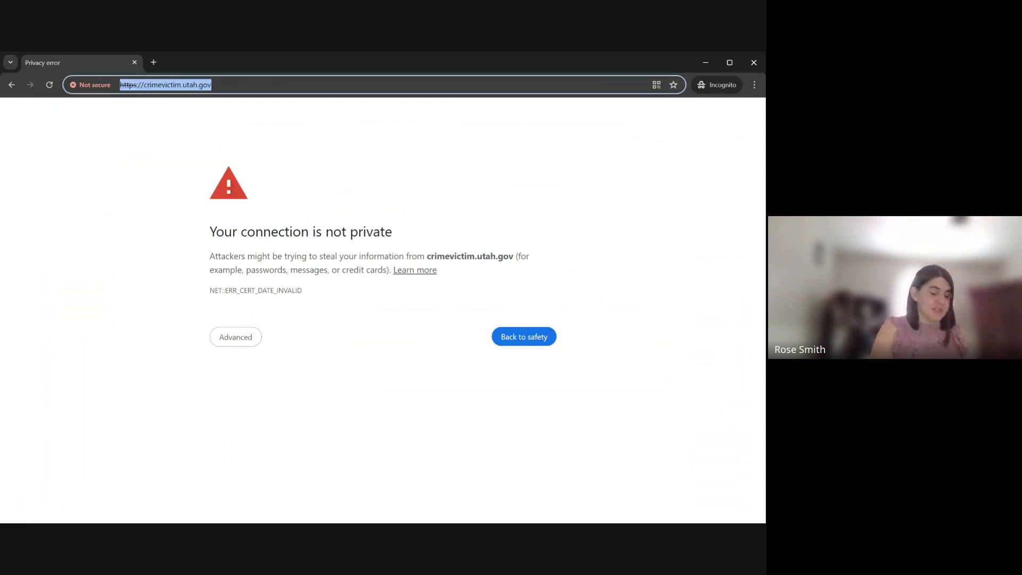
text(newclaim.)
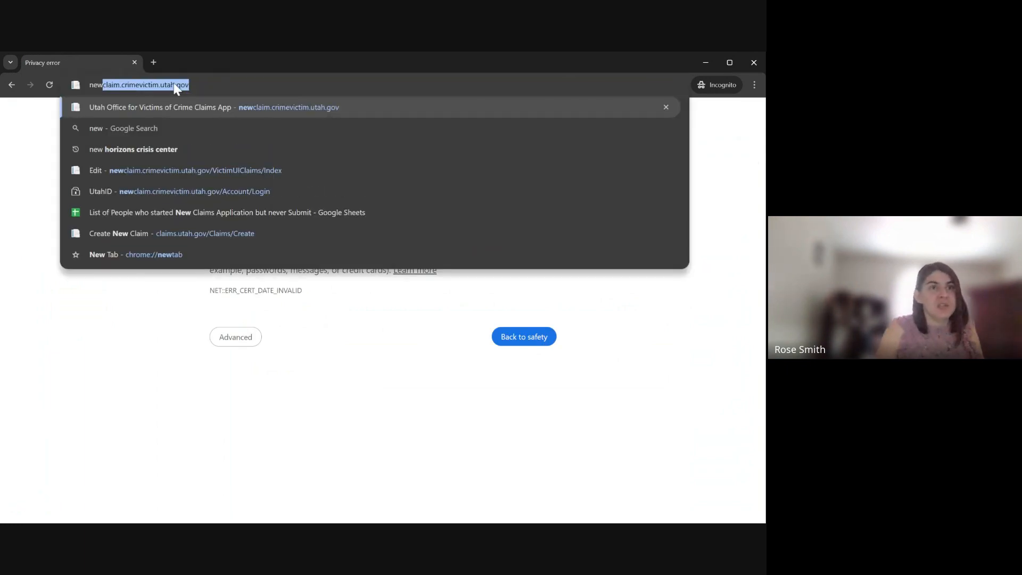
key(Return)
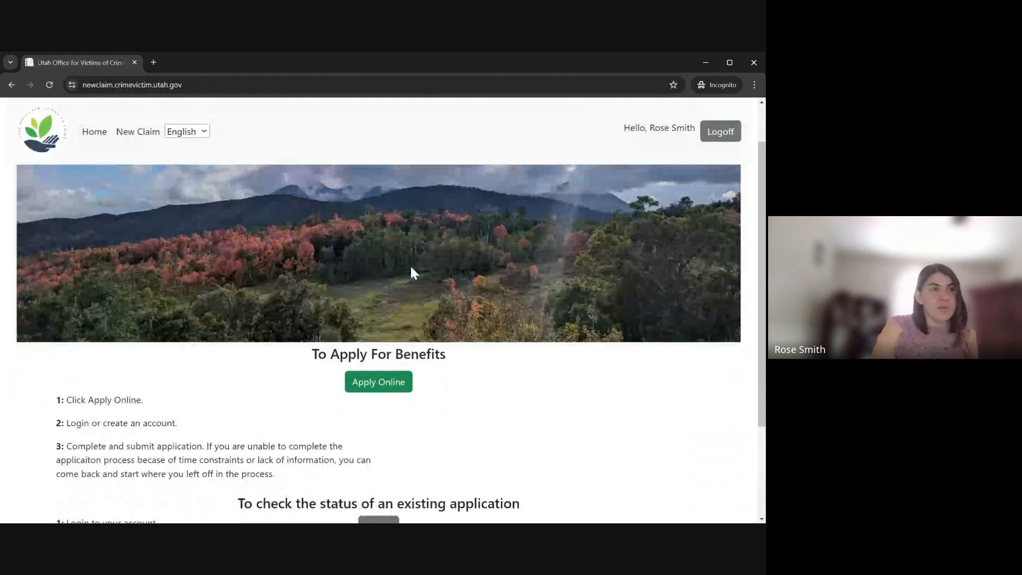
Open Existing Applications and locate the new 05/13/2024 claim marked Pending Review.
scroll(438, 286, down, 2)
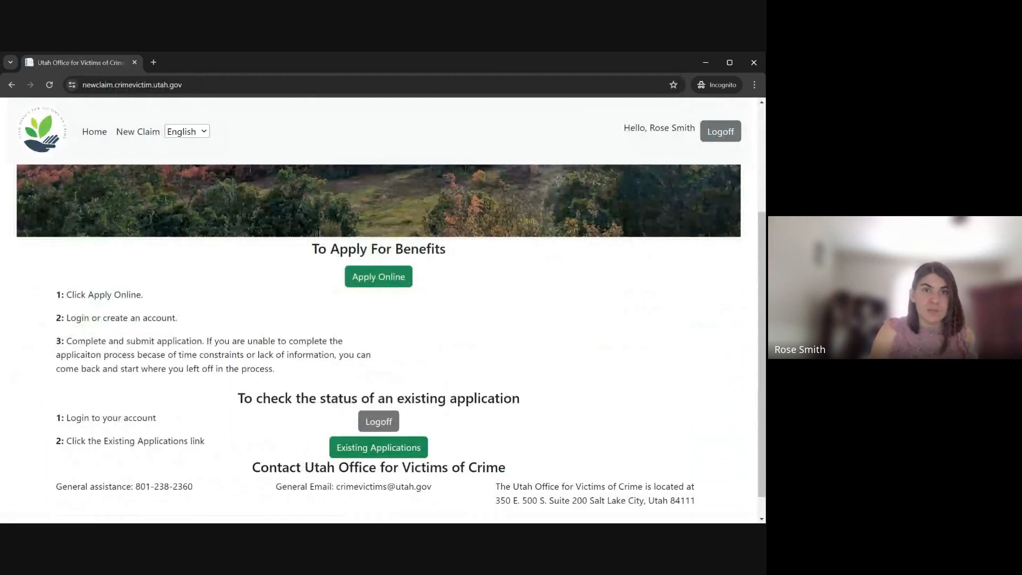
click(392, 453)
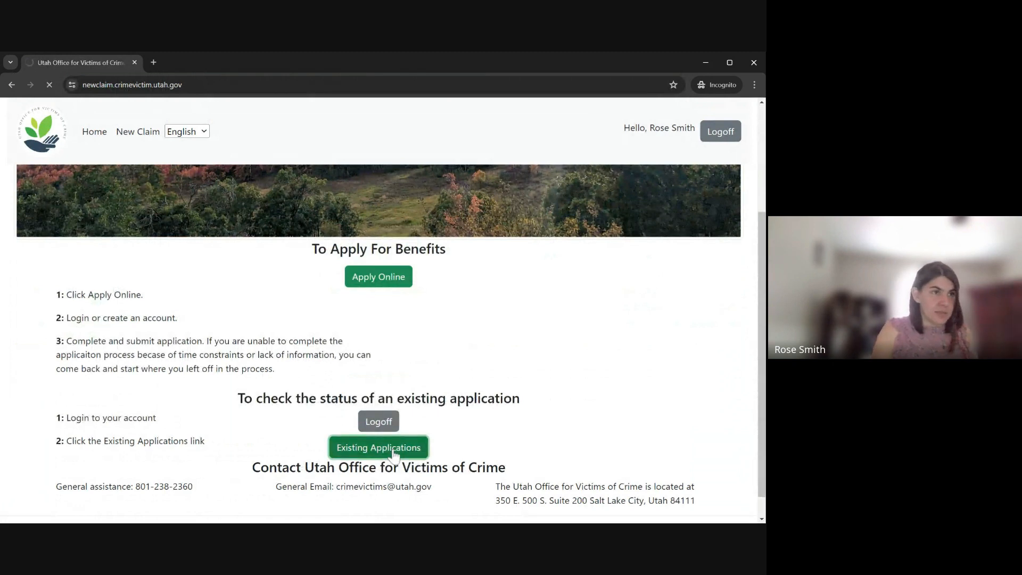
scroll(386, 445, down, 1)
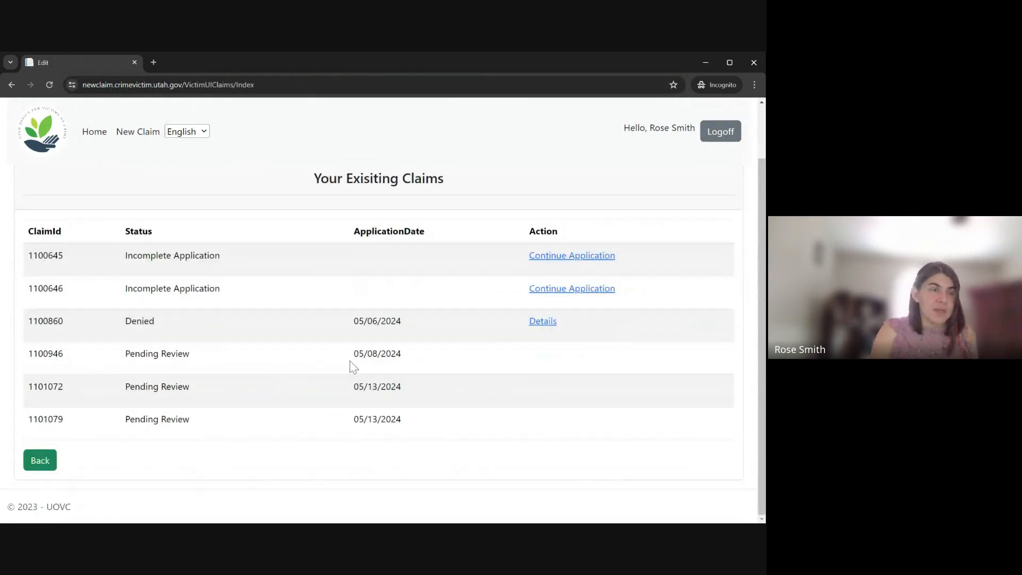
scroll(388, 368, up, 1)
scroll(446, 421, down, 1)
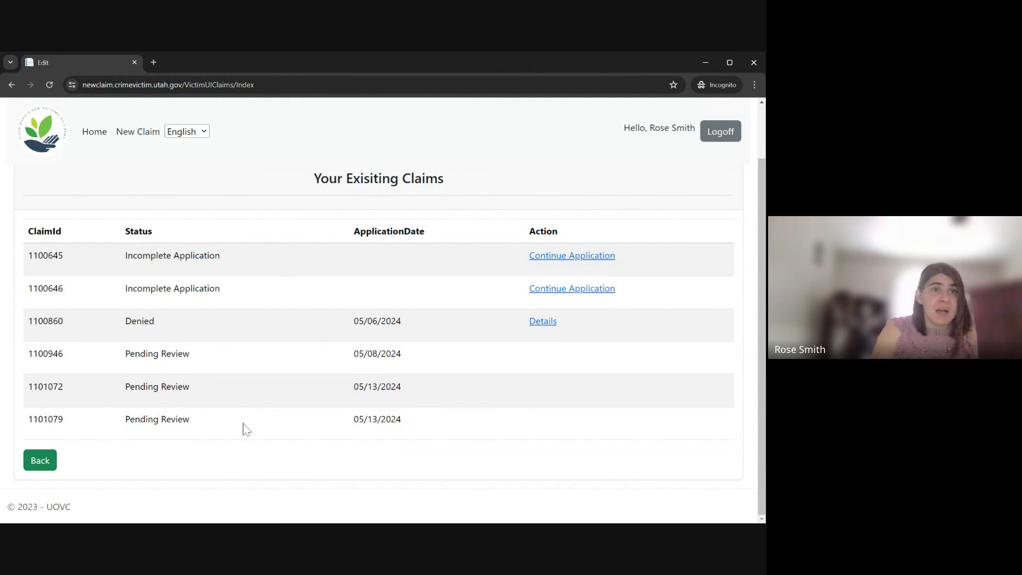
drag(73, 420, 25, 422)
click(27, 421)
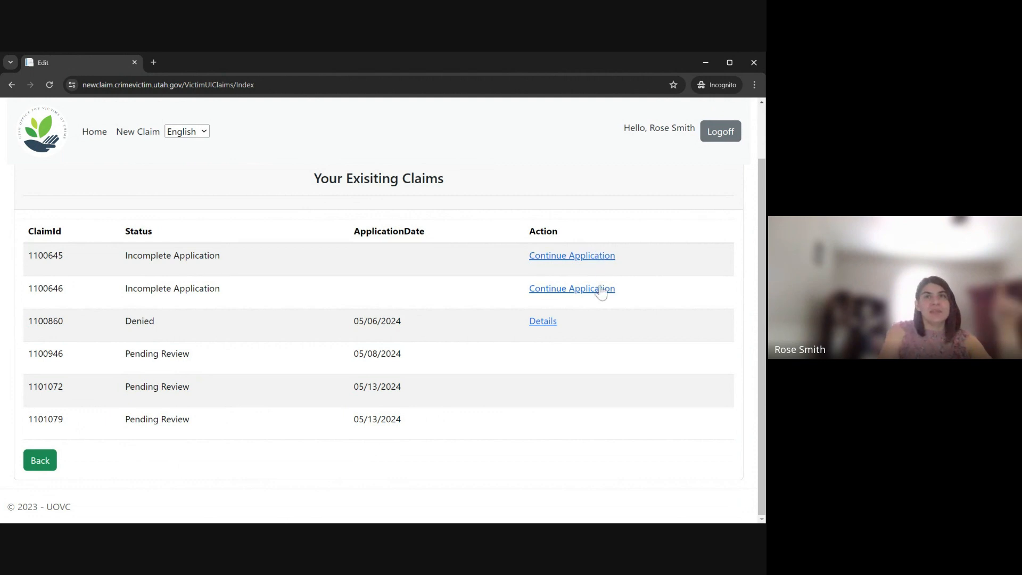
View the details of the denied claim.
click(541, 330)
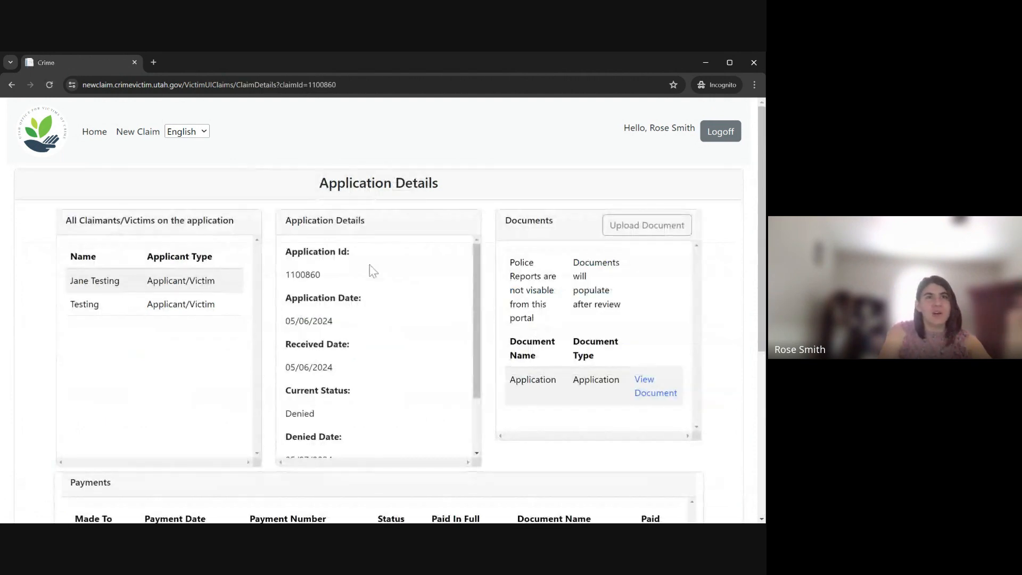
scroll(374, 272, down, 1)
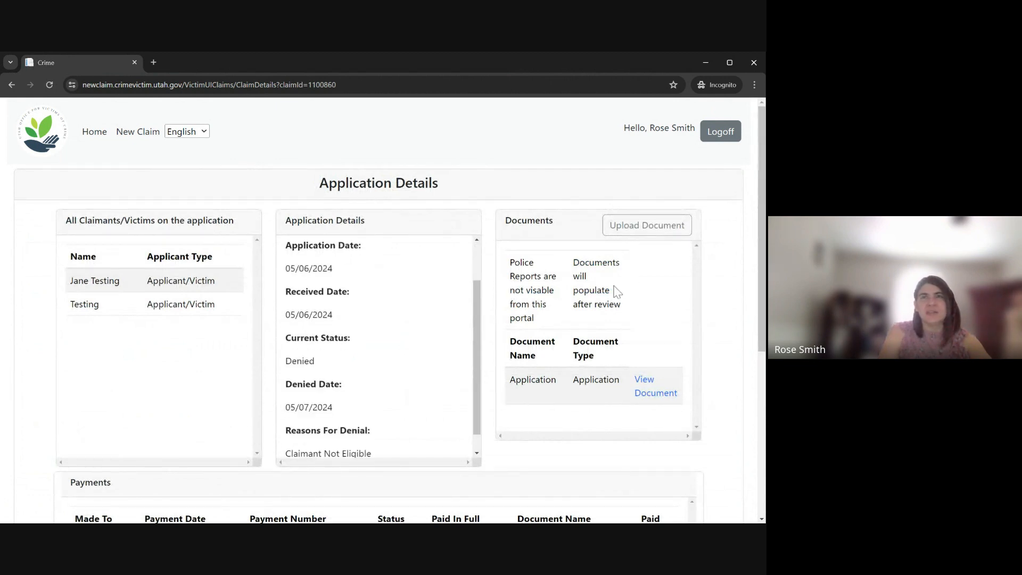
scroll(375, 272, down, 2)
scroll(425, 258, up, 1)
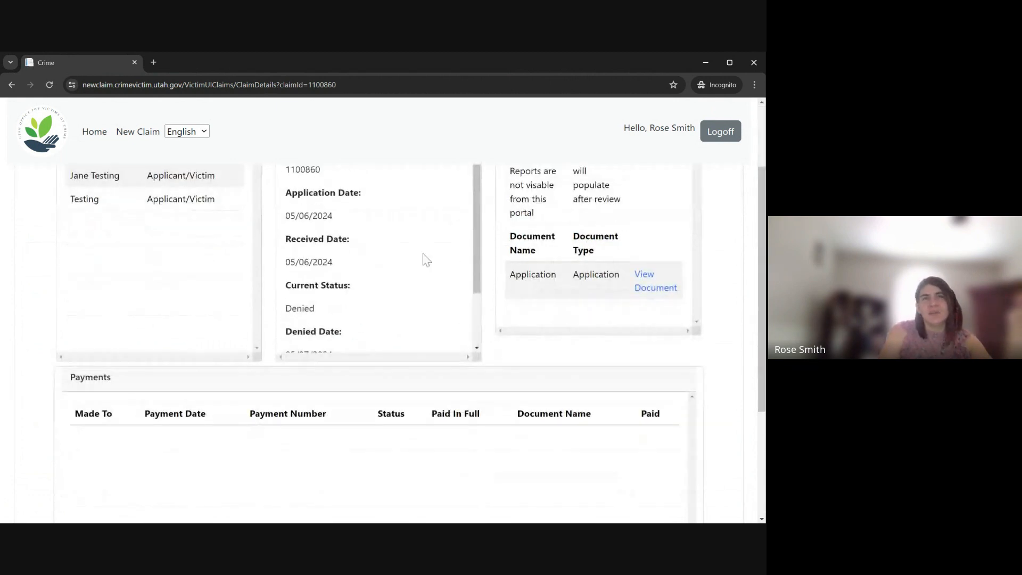
scroll(246, 311, up, 2)
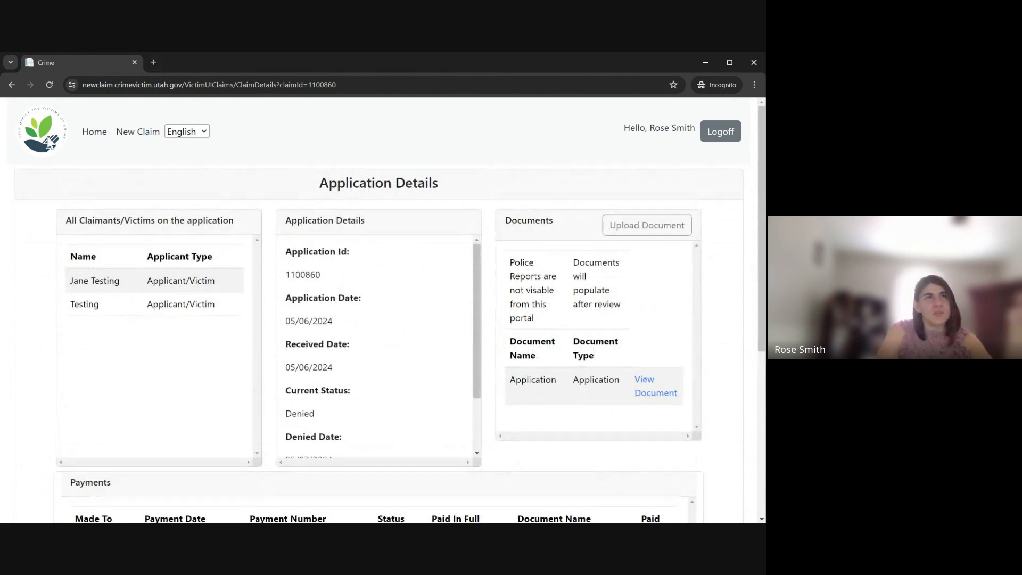
Go back to the claims list and then to the site's home page.
click(15, 84)
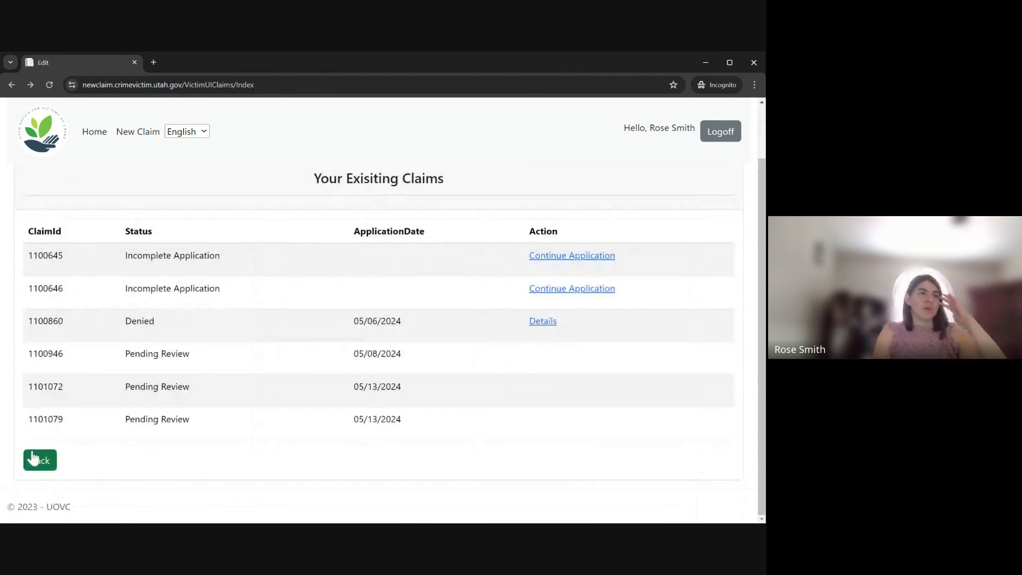
click(33, 463)
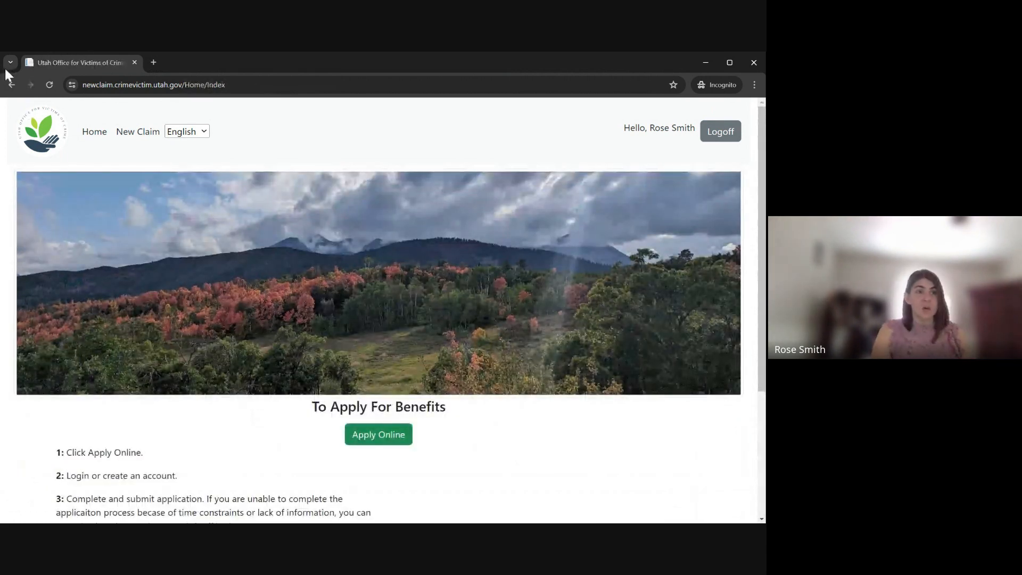
scroll(210, 375, down, 4)
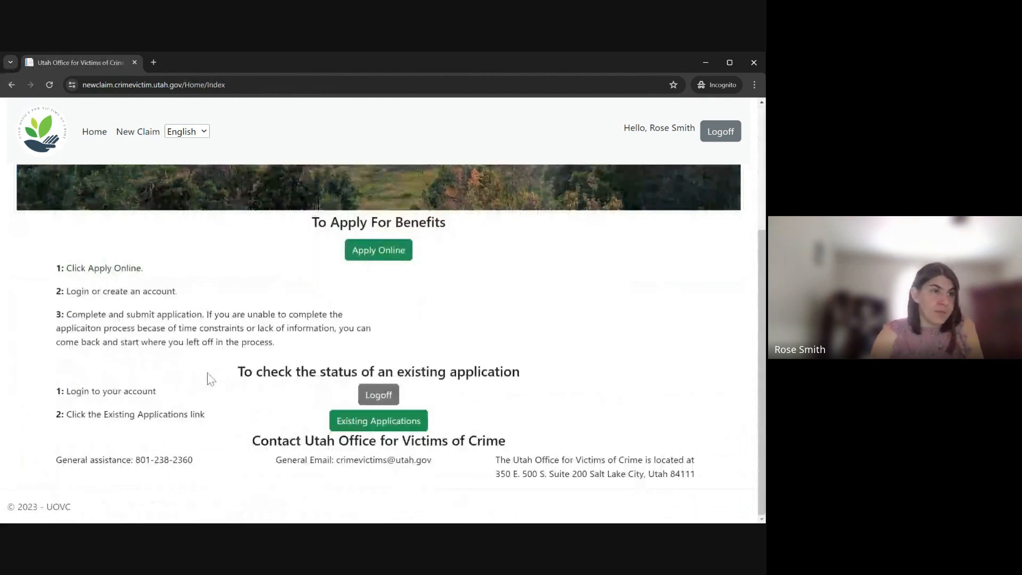